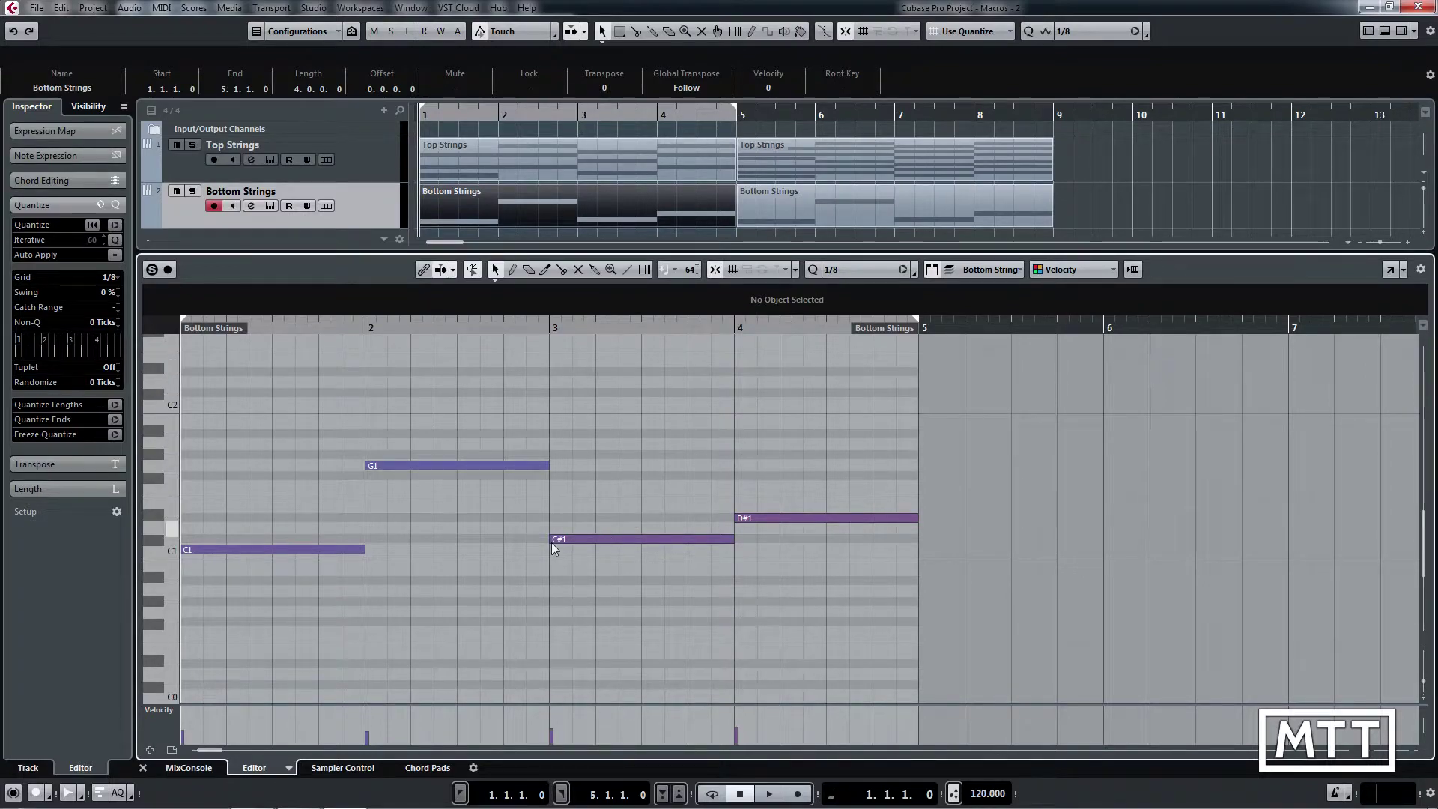
Step: Split the C1, G1, C#1 and D#1 bass notes into eight eighth notes each
{"action": "right_click", "coordinate": [359, 527]}
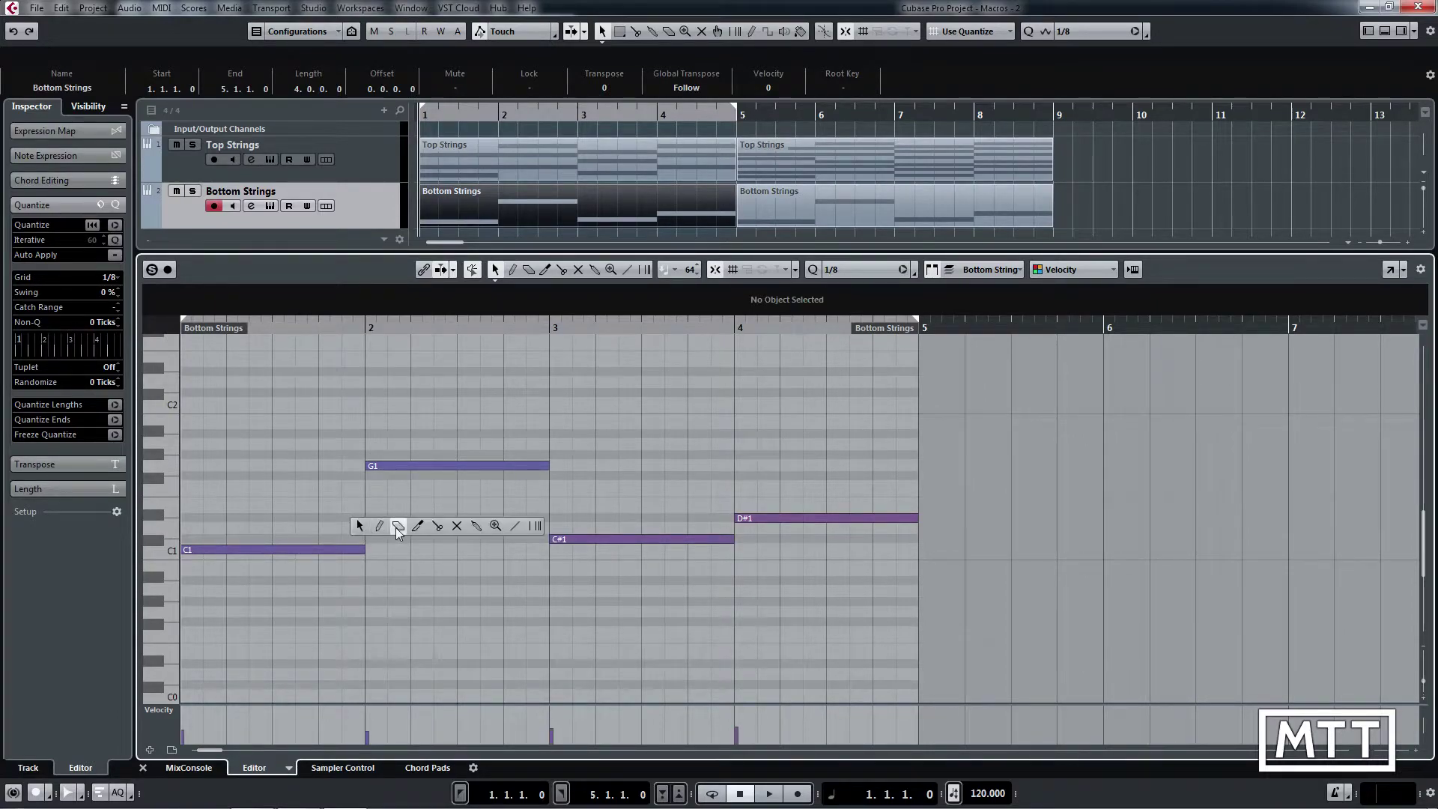
{"action": "left_click", "coordinate": [437, 527]}
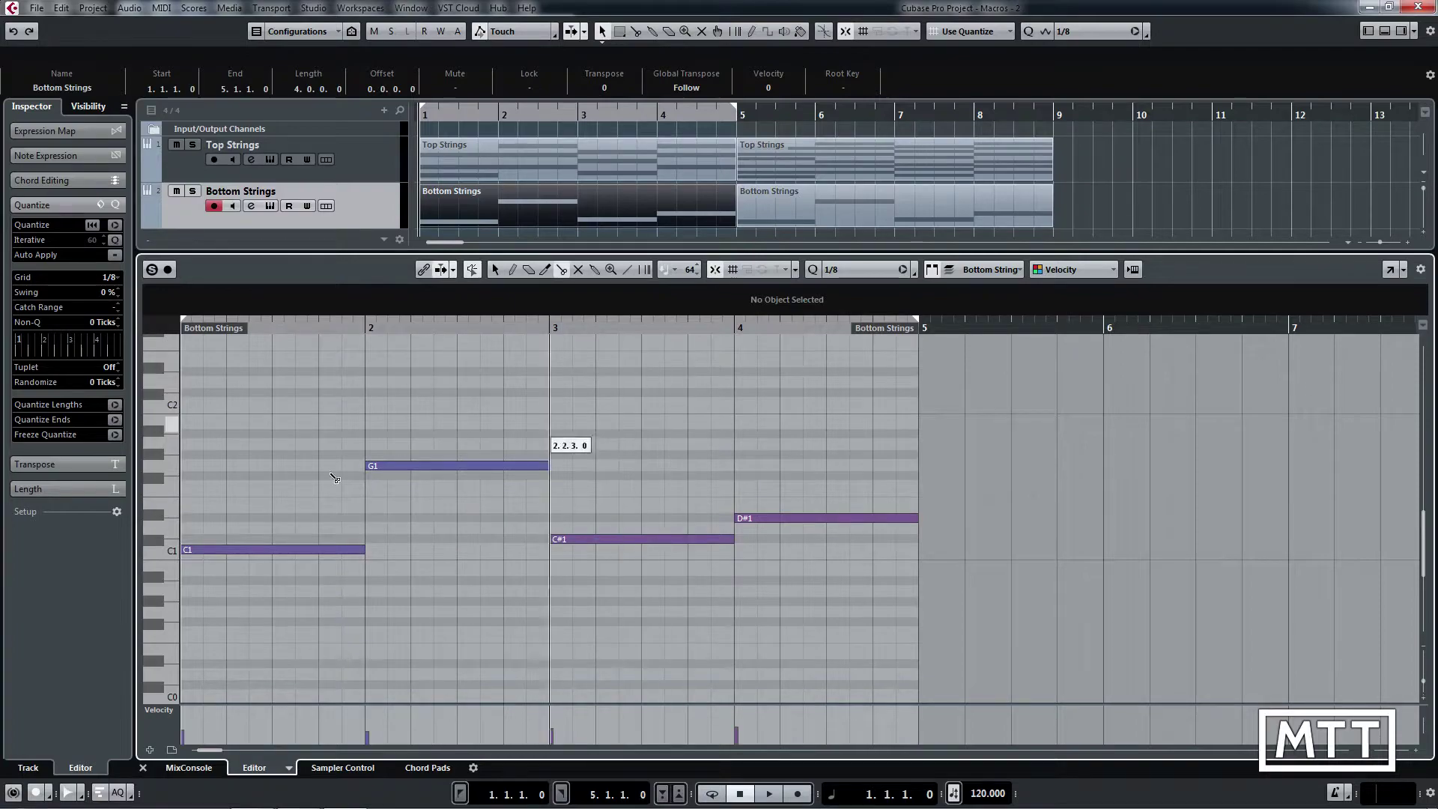
{"action": "left_click", "coordinate": [206, 549], "text": "alt"}
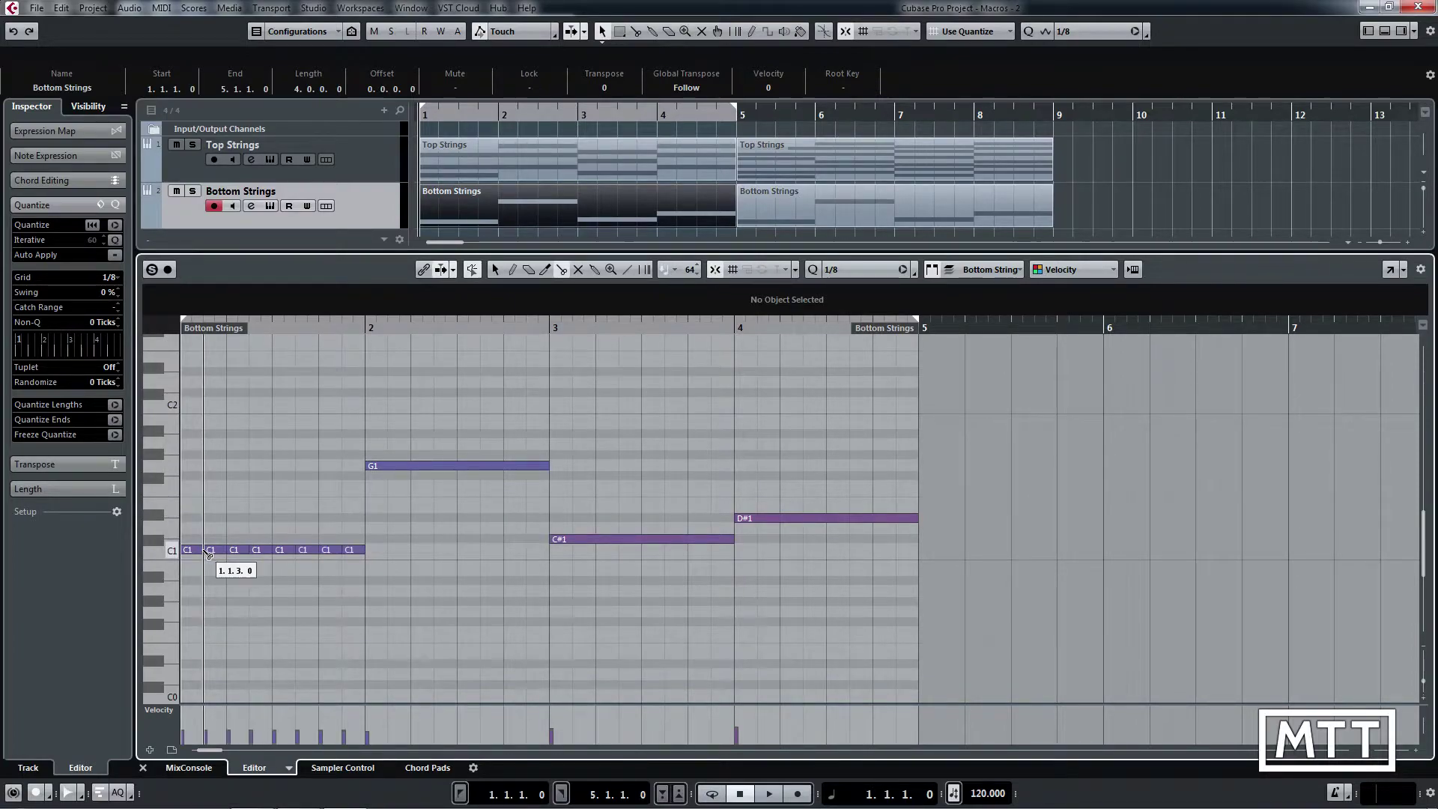
{"action": "left_click", "coordinate": [390, 465], "text": "alt"}
{"action": "left_click", "coordinate": [576, 539], "text": "alt"}
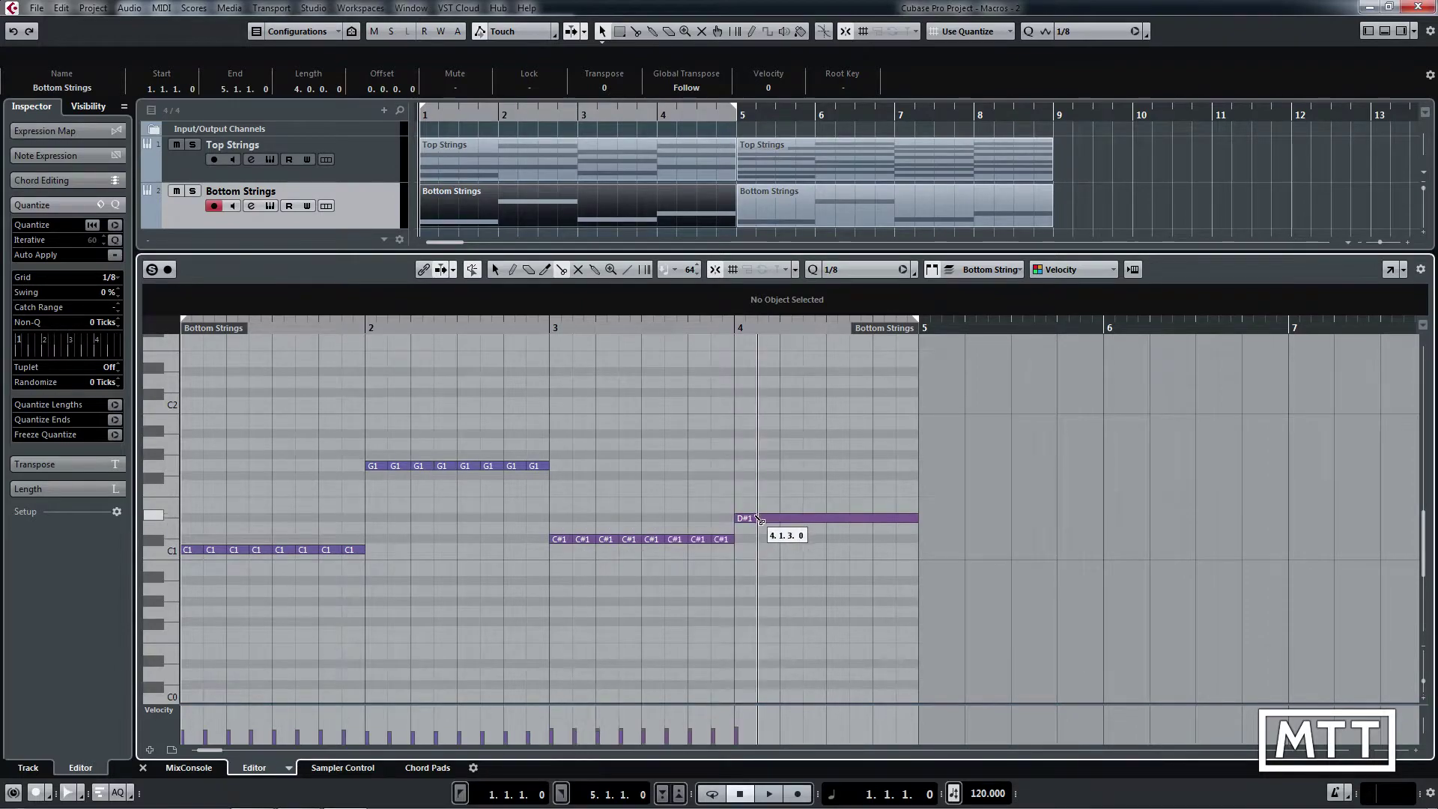
{"action": "left_click", "coordinate": [760, 518], "text": "alt"}
Step: Mute alternate eighth notes on C1 (first, third, fifth, seventh) and G1 (first, third)
{"action": "key", "text": "1"}
{"action": "right_click", "coordinate": [281, 515]}
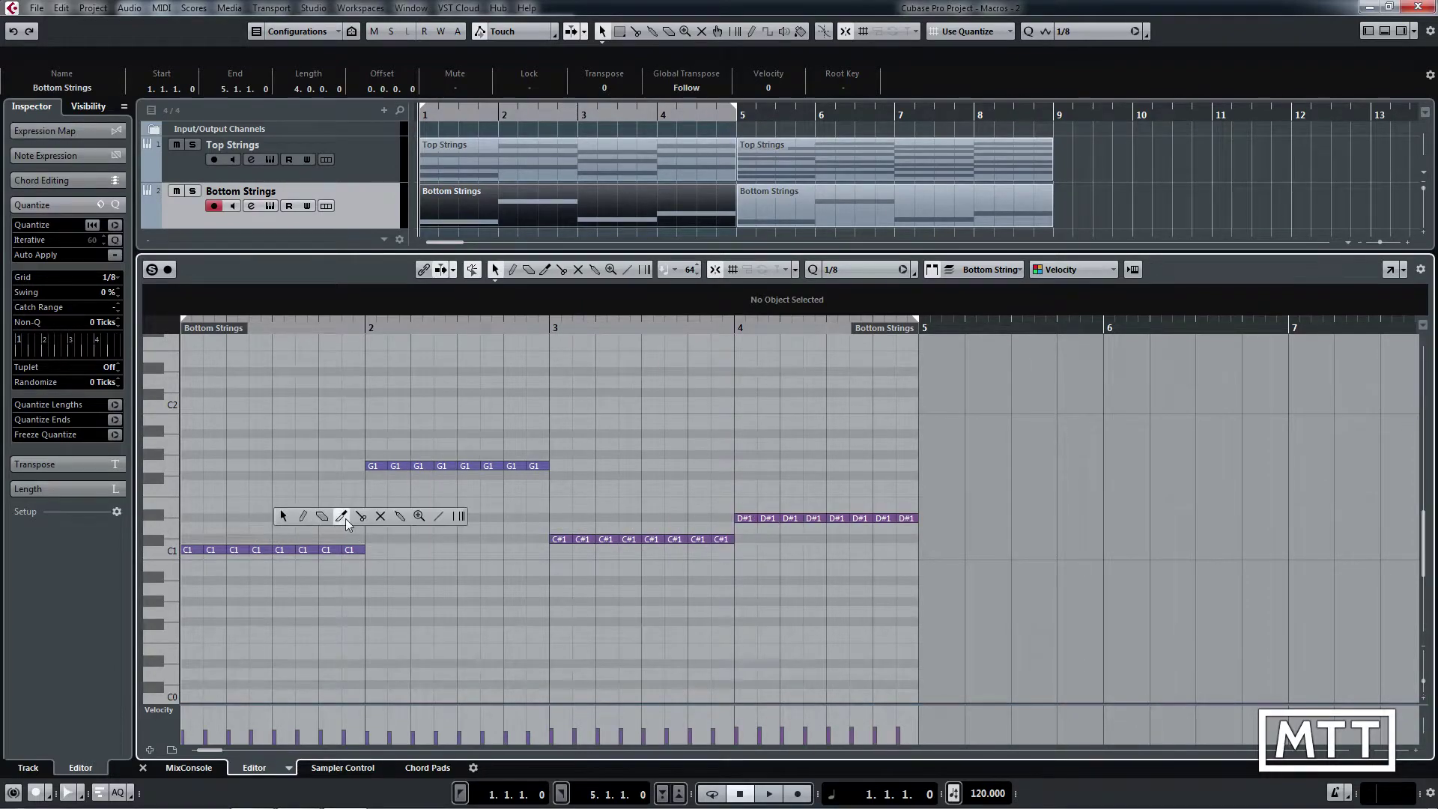
{"action": "left_click", "coordinate": [382, 519]}
{"action": "left_click", "coordinate": [191, 550]}
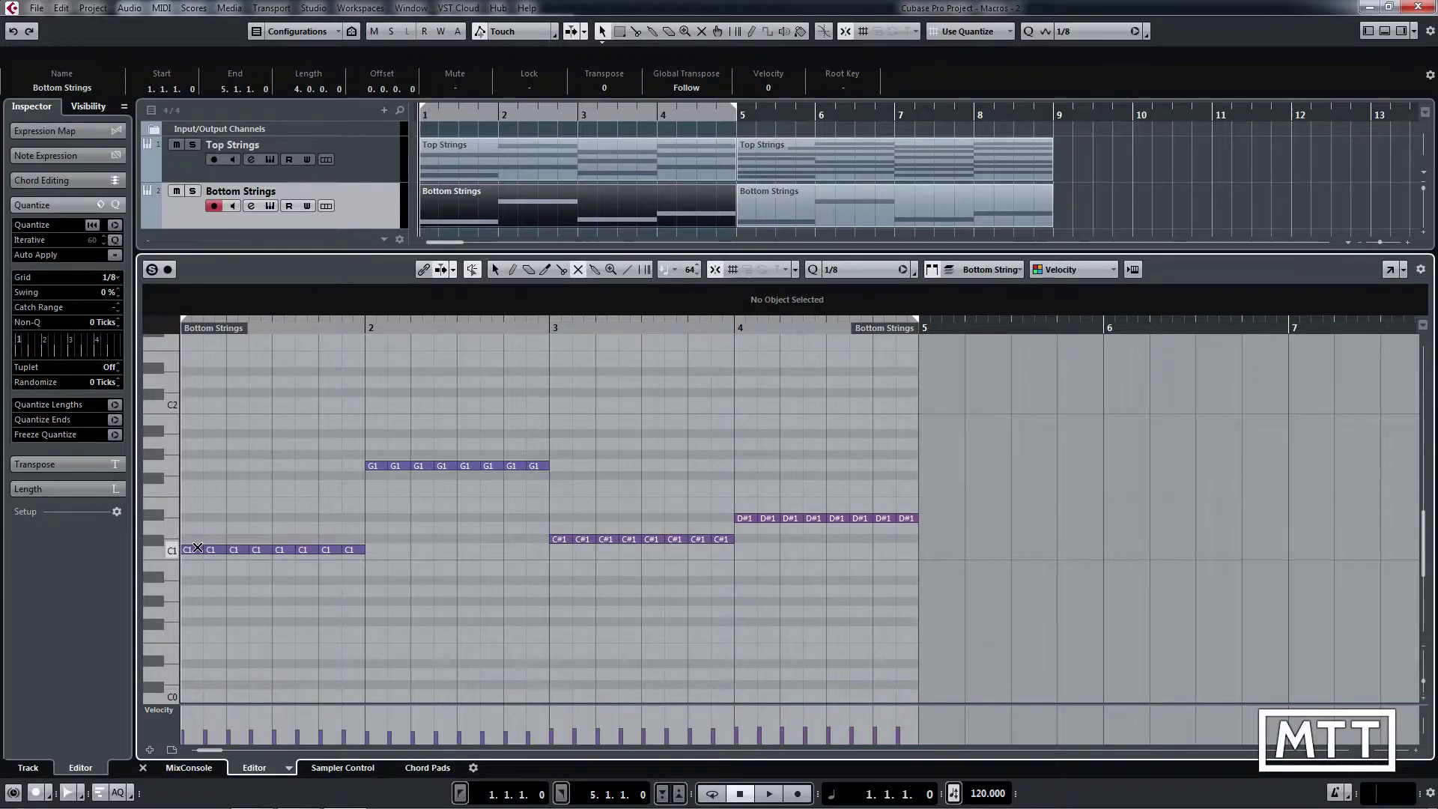
{"action": "left_click", "coordinate": [236, 550]}
{"action": "left_click", "coordinate": [286, 549]}
{"action": "left_click", "coordinate": [327, 549]}
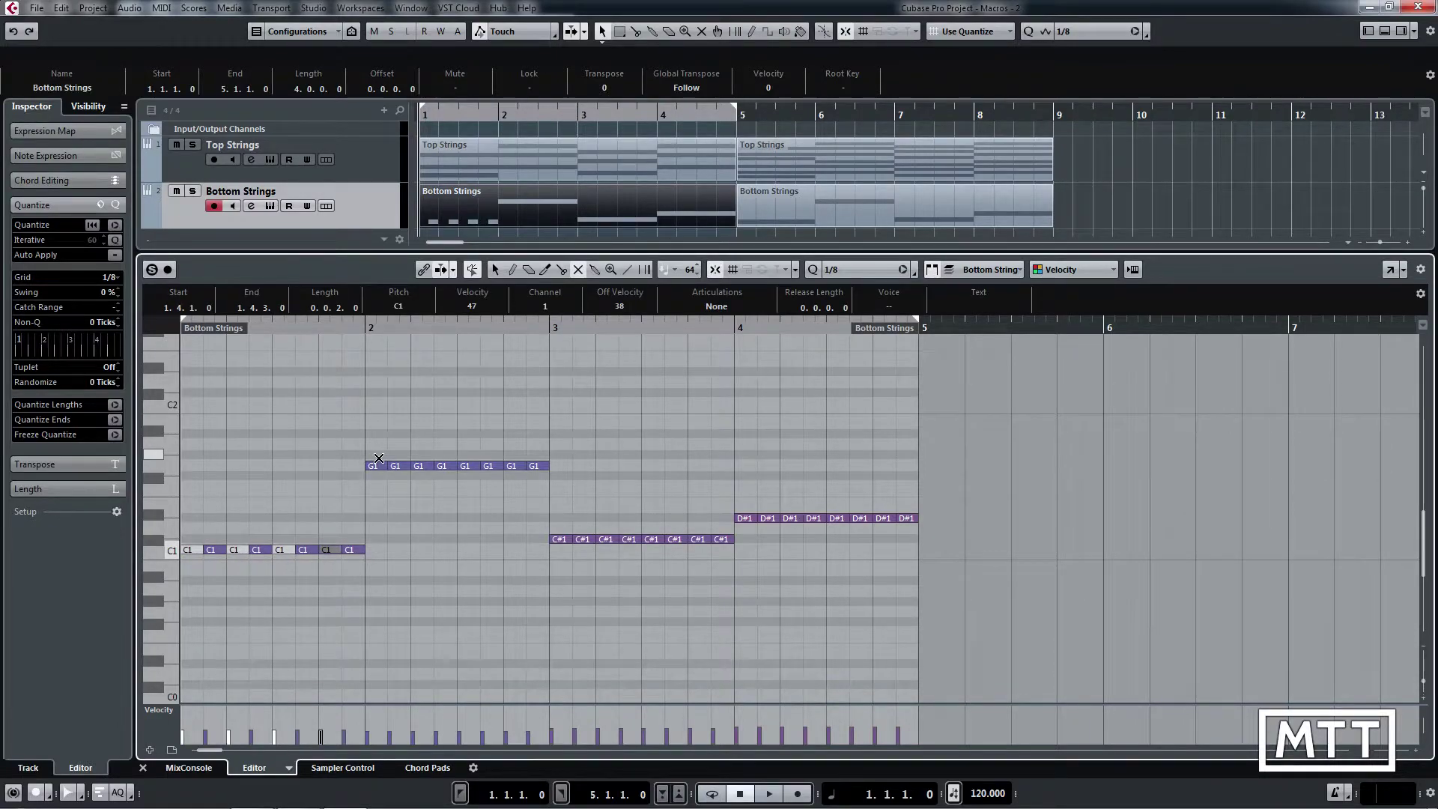
{"action": "left_click", "coordinate": [373, 466]}
{"action": "left_click", "coordinate": [423, 466]}
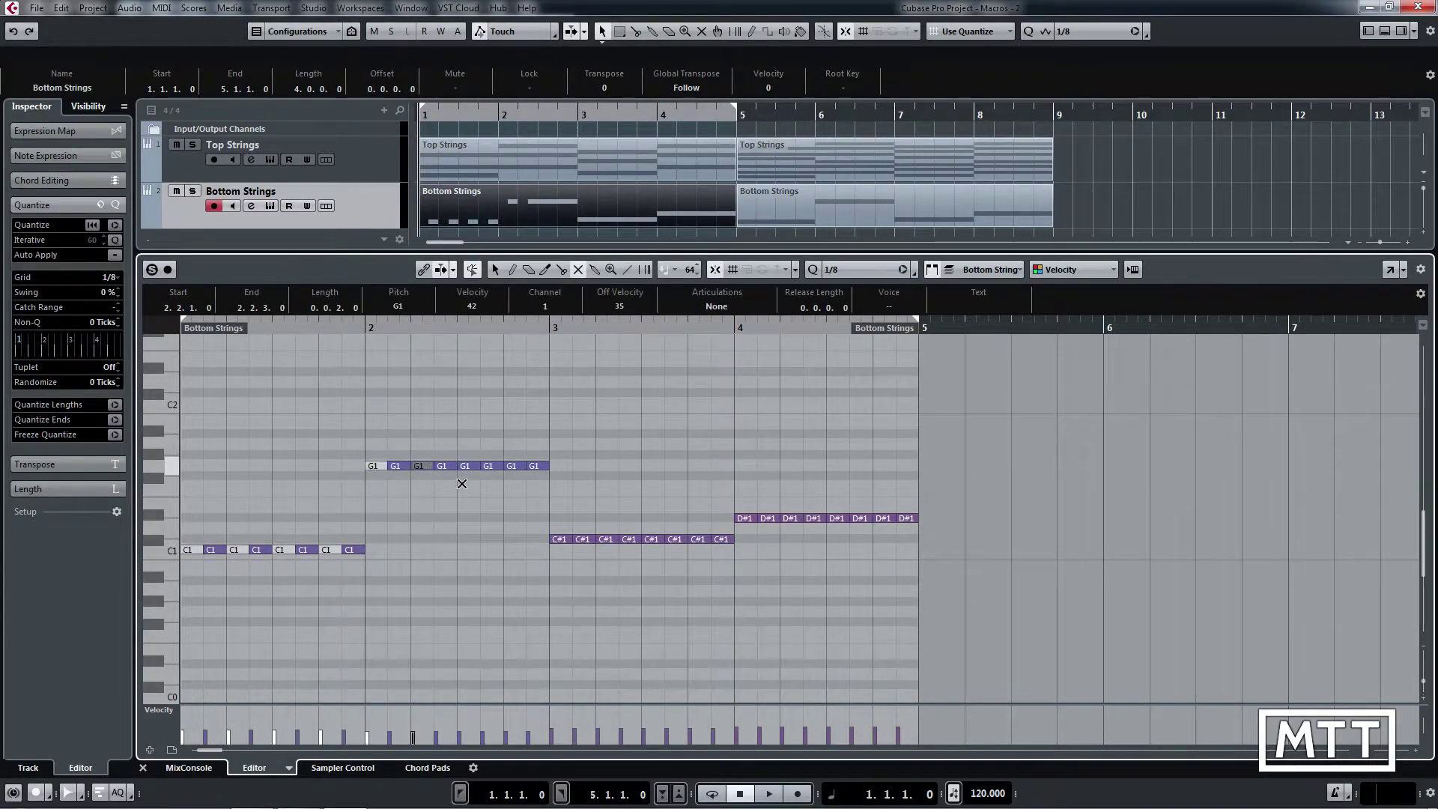
Step: Step along the G1 notes, undo the note mutes, and deselect all notes
{"action": "key", "text": "1"}
{"action": "key", "text": "Right"}
{"action": "key", "text": "Right"}
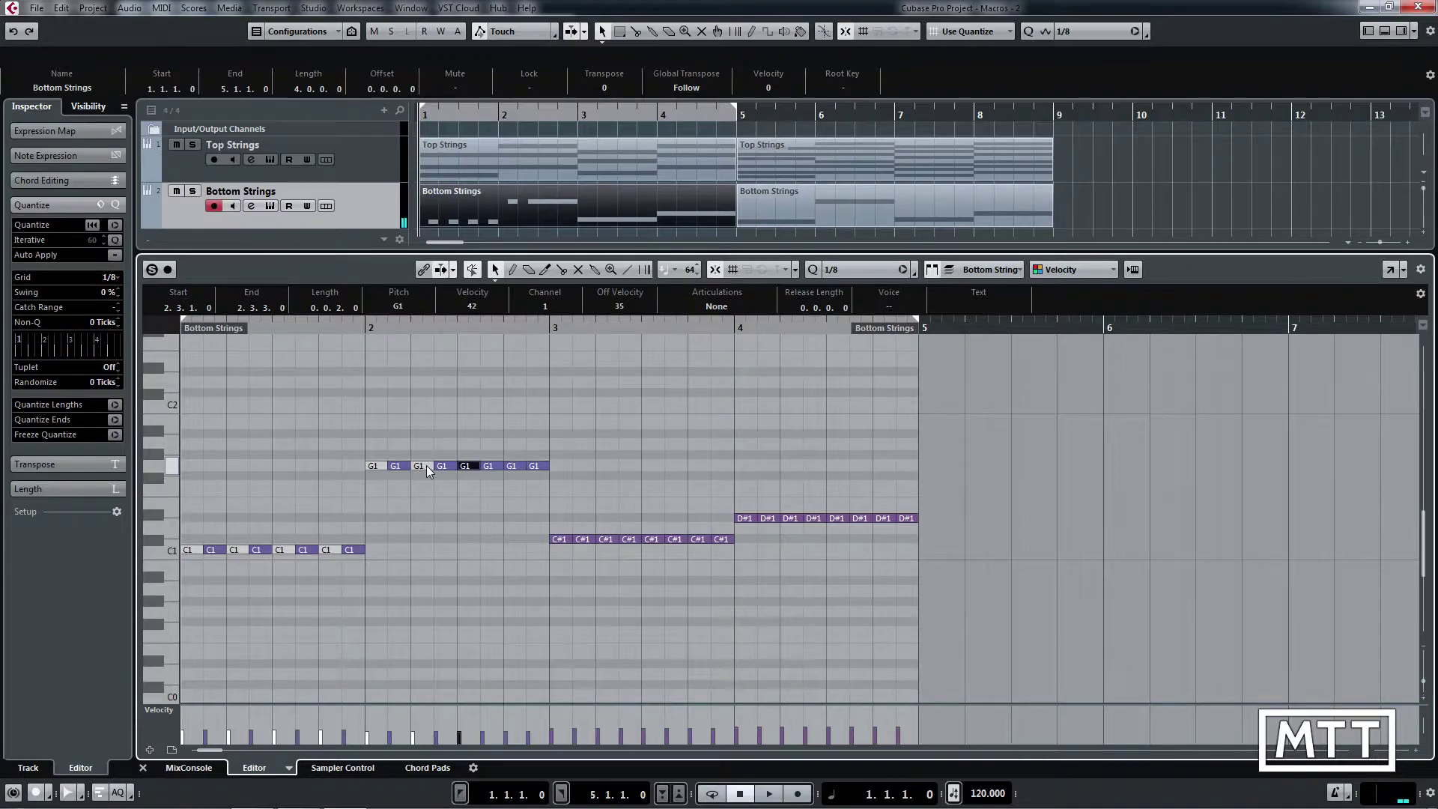
{"action": "key", "text": "Right"}
{"action": "key", "text": "Right"}
{"action": "key", "text": "Right"}
{"action": "key", "text": "Right"}
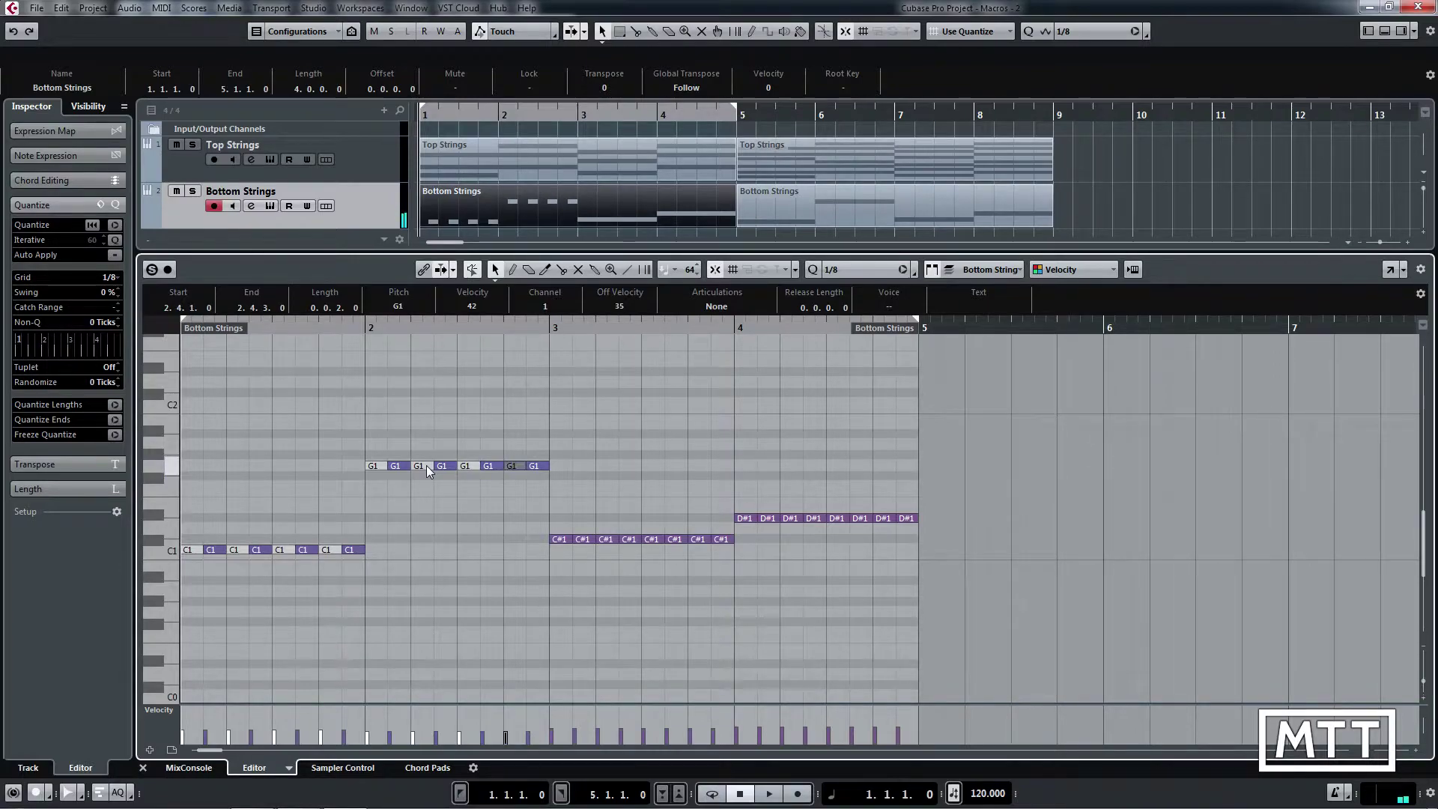
{"action": "key", "text": "ctrl+z"}
{"action": "key", "text": "ctrl+z"}
{"action": "key", "text": "ctrl+z"}
{"action": "key", "text": "ctrl+z"}
{"action": "key", "text": "ctrl+z"}
{"action": "key", "text": "ctrl+z"}
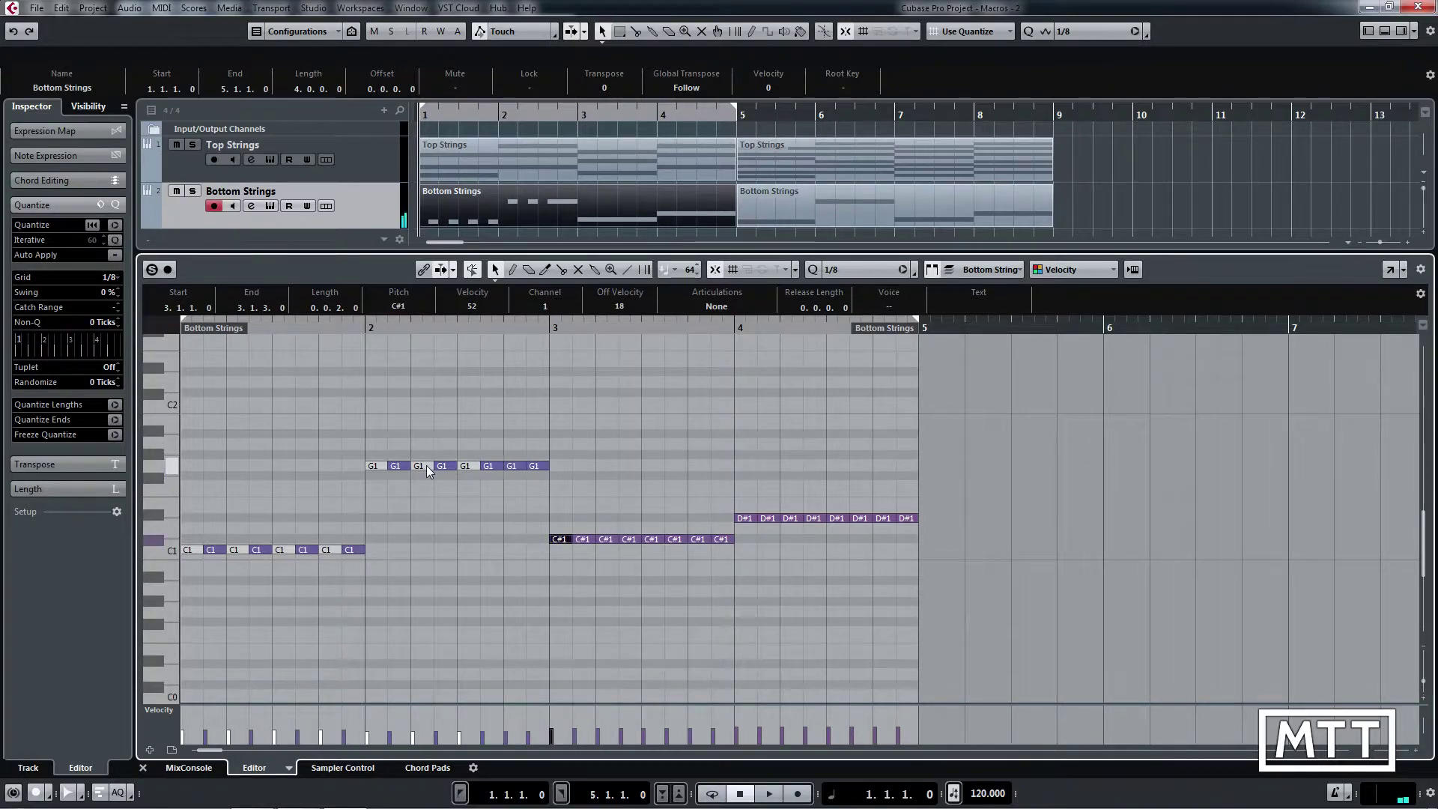
{"action": "key", "text": "ctrl+z"}
{"action": "key", "text": "ctrl+z"}
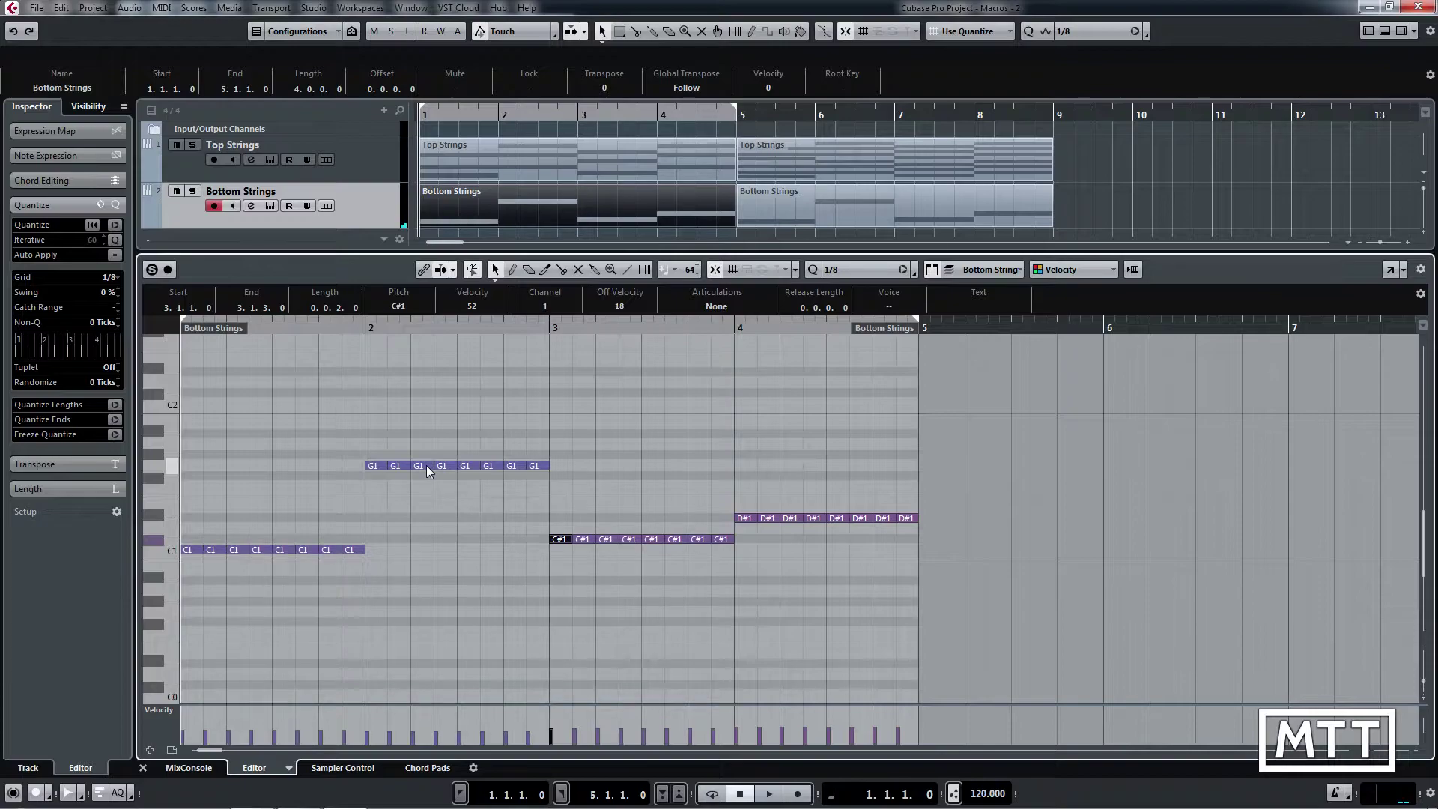
{"action": "left_click", "coordinate": [439, 515]}
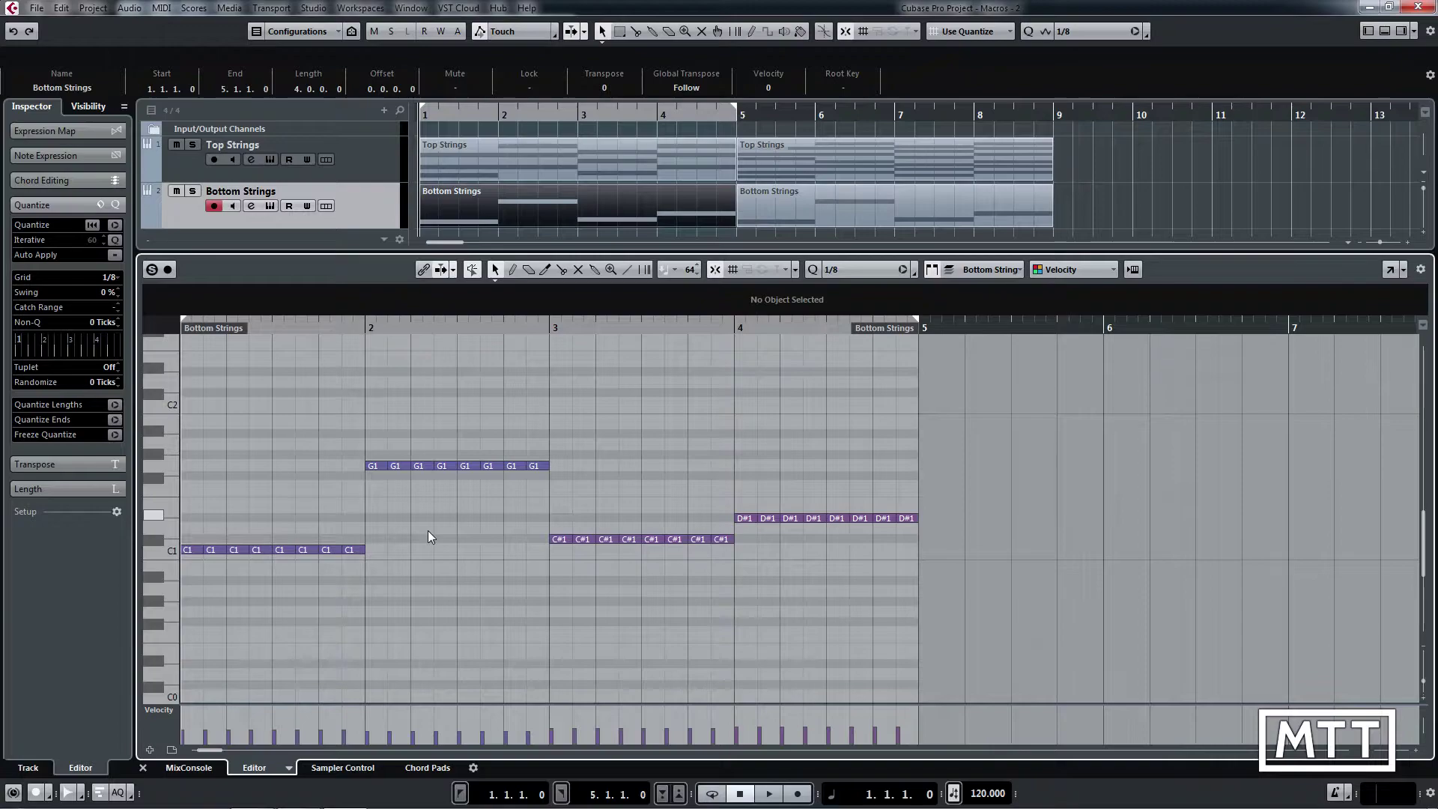
Step: Mute the first C1 note with Shift+M and step the selection to the third C1
{"action": "left_click", "coordinate": [192, 550]}
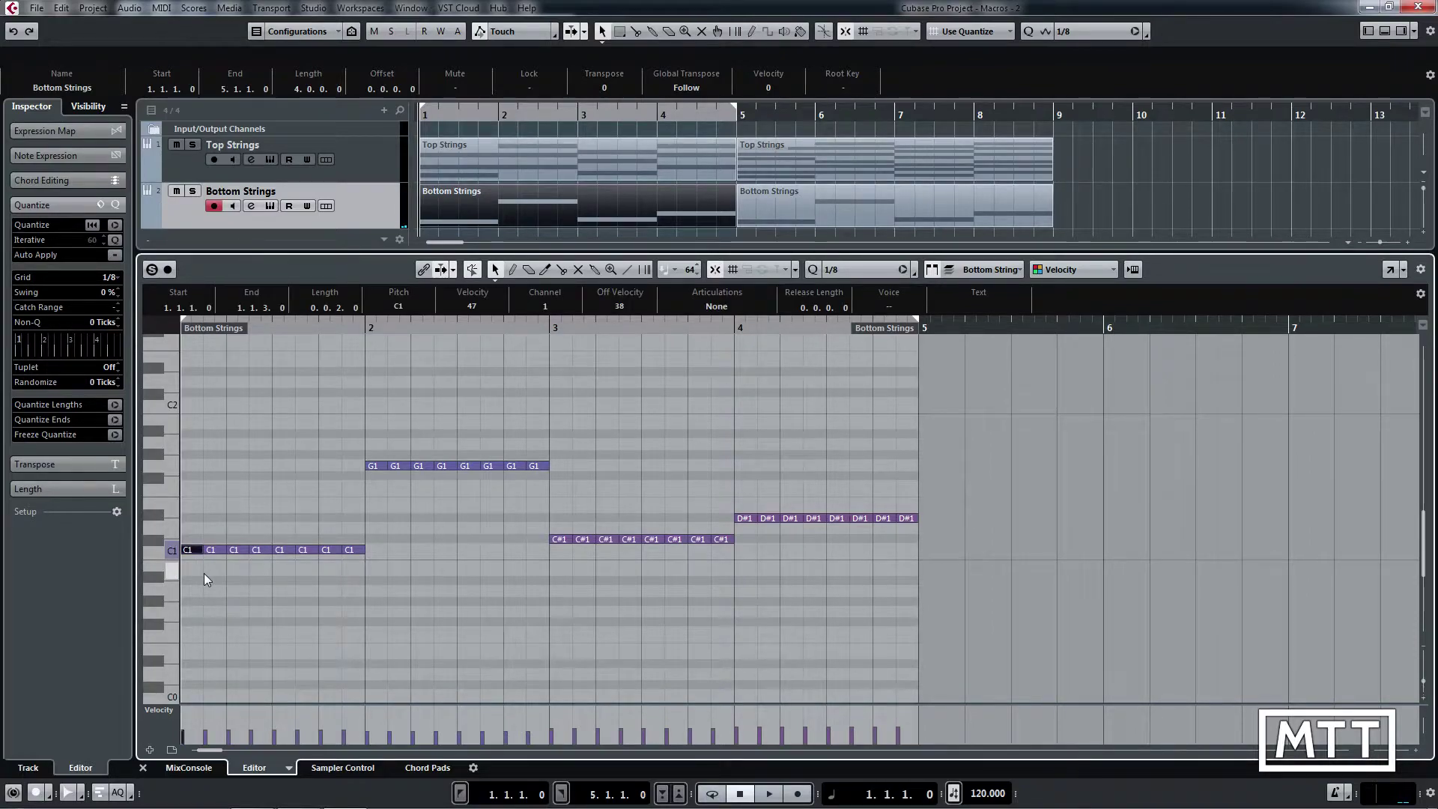
{"action": "key", "text": "shift+m"}
{"action": "key", "text": "Right"}
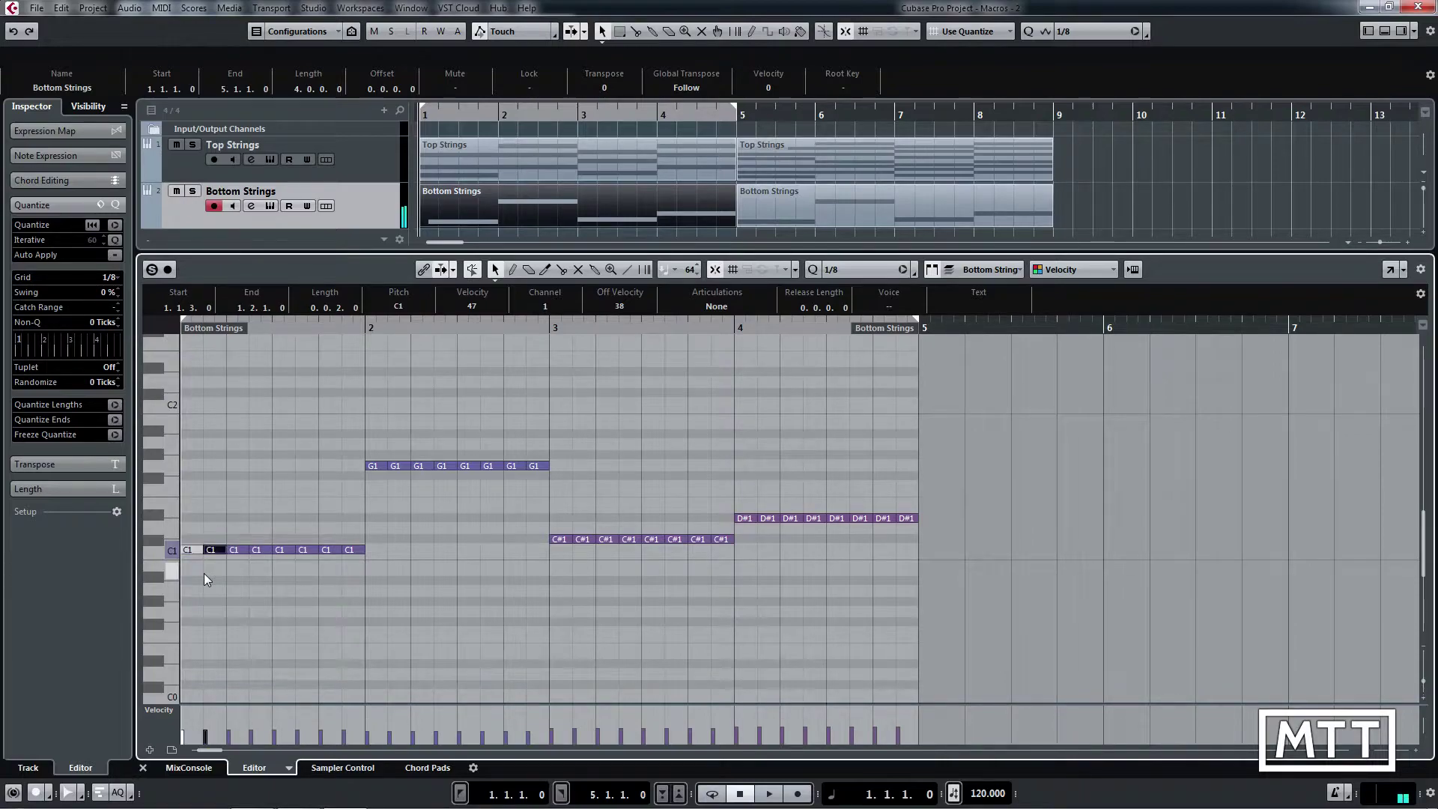
{"action": "key", "text": "Right"}
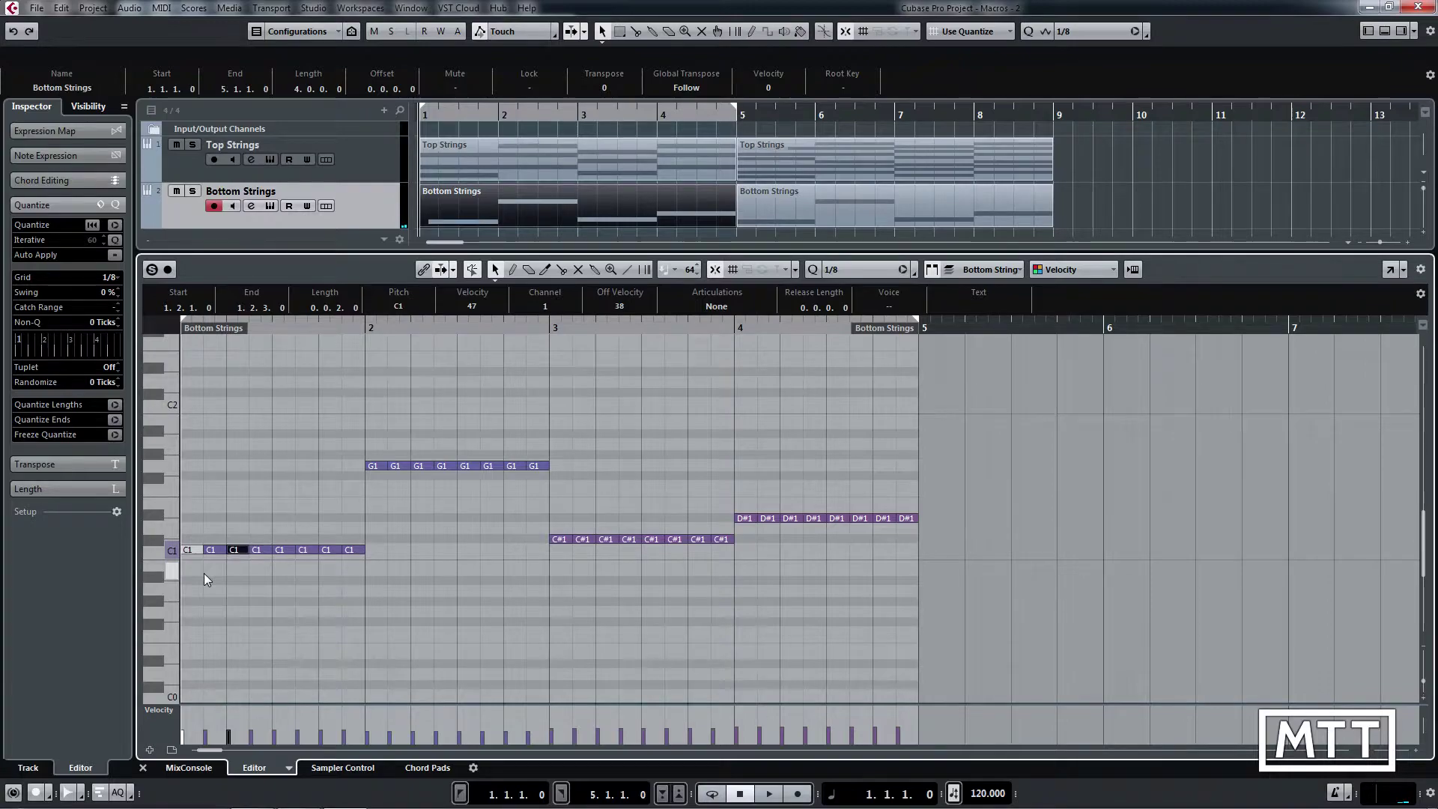
Step: Select the run of C1 notes, clear the selection, and open the File menu
{"action": "left_click_drag", "start_coordinate": [403, 533], "coordinate": [180, 565]}
{"action": "left_click", "coordinate": [427, 609]}
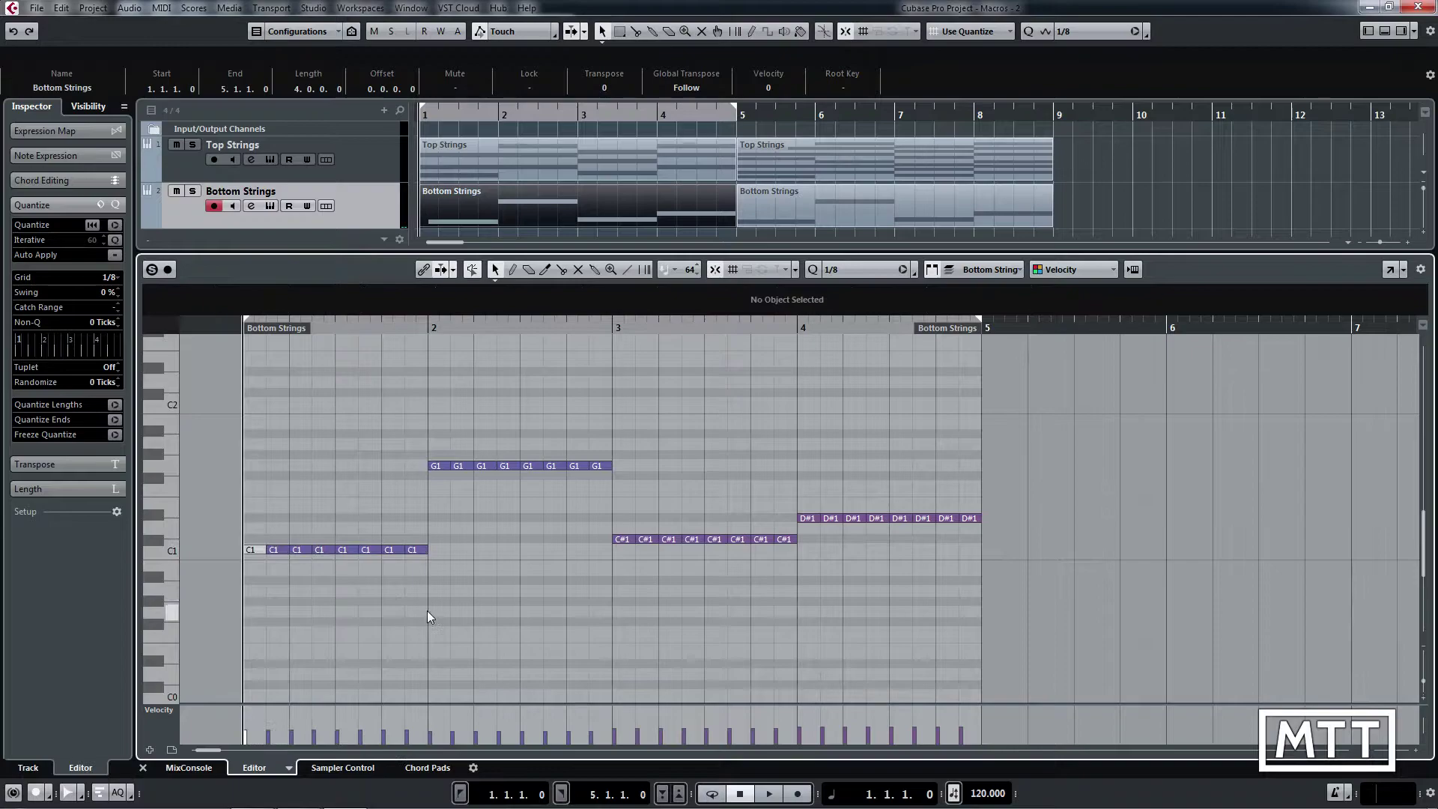
{"action": "left_click", "coordinate": [259, 550]}
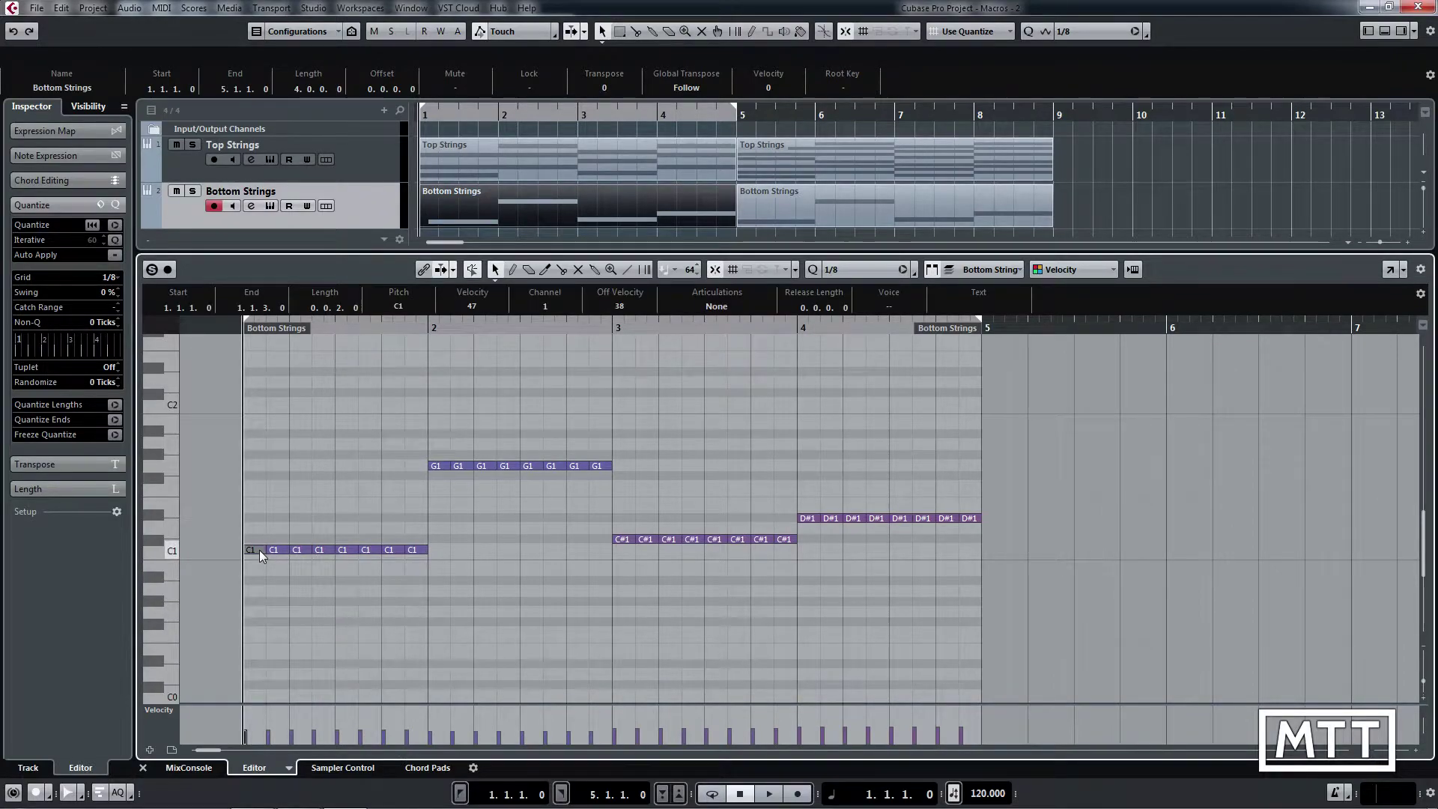
{"action": "left_click", "coordinate": [282, 528]}
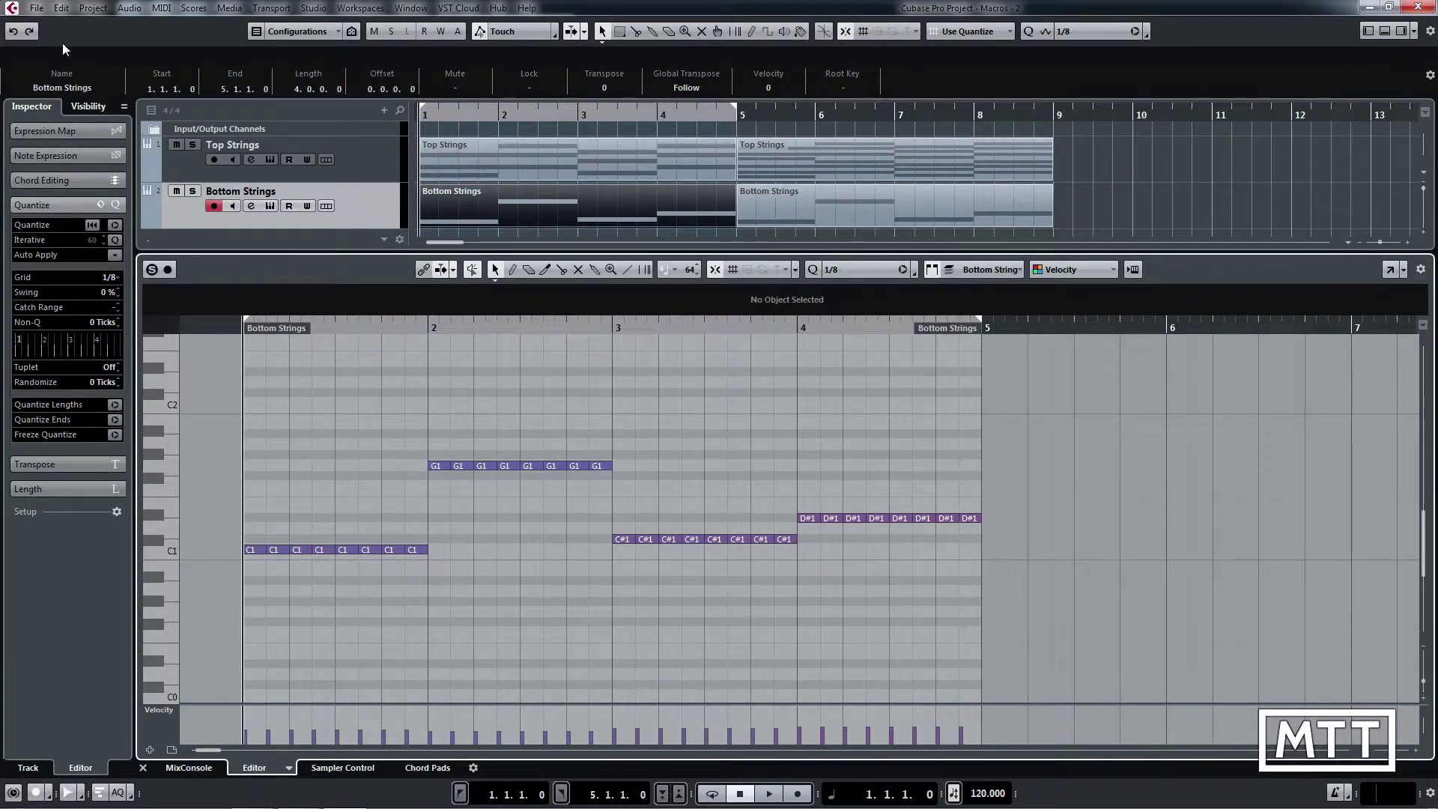
{"action": "left_click", "coordinate": [36, 8]}
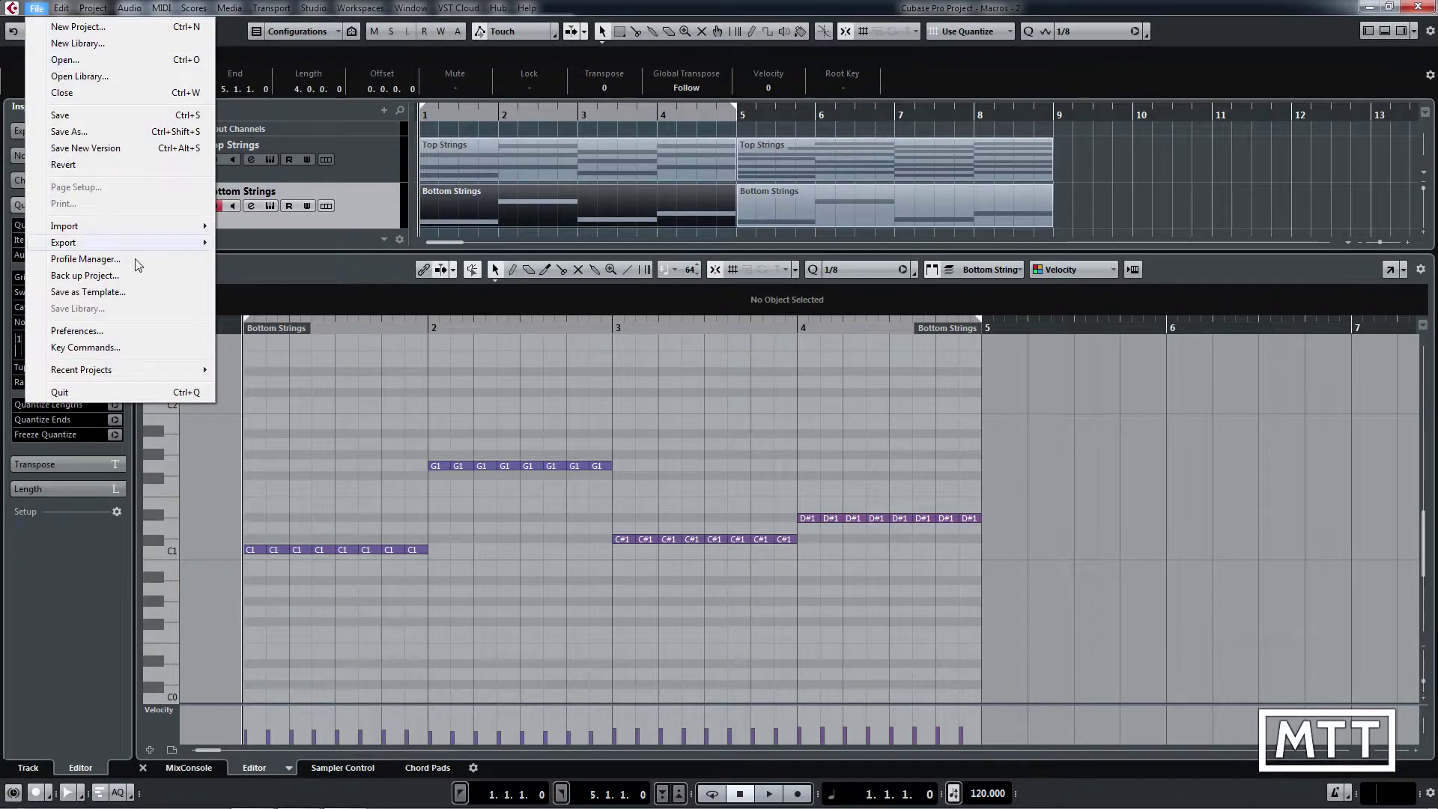
Step: In Key Commands, show the macros and create a new macro named 'Offbeat Bass'
{"action": "left_click", "coordinate": [84, 347]}
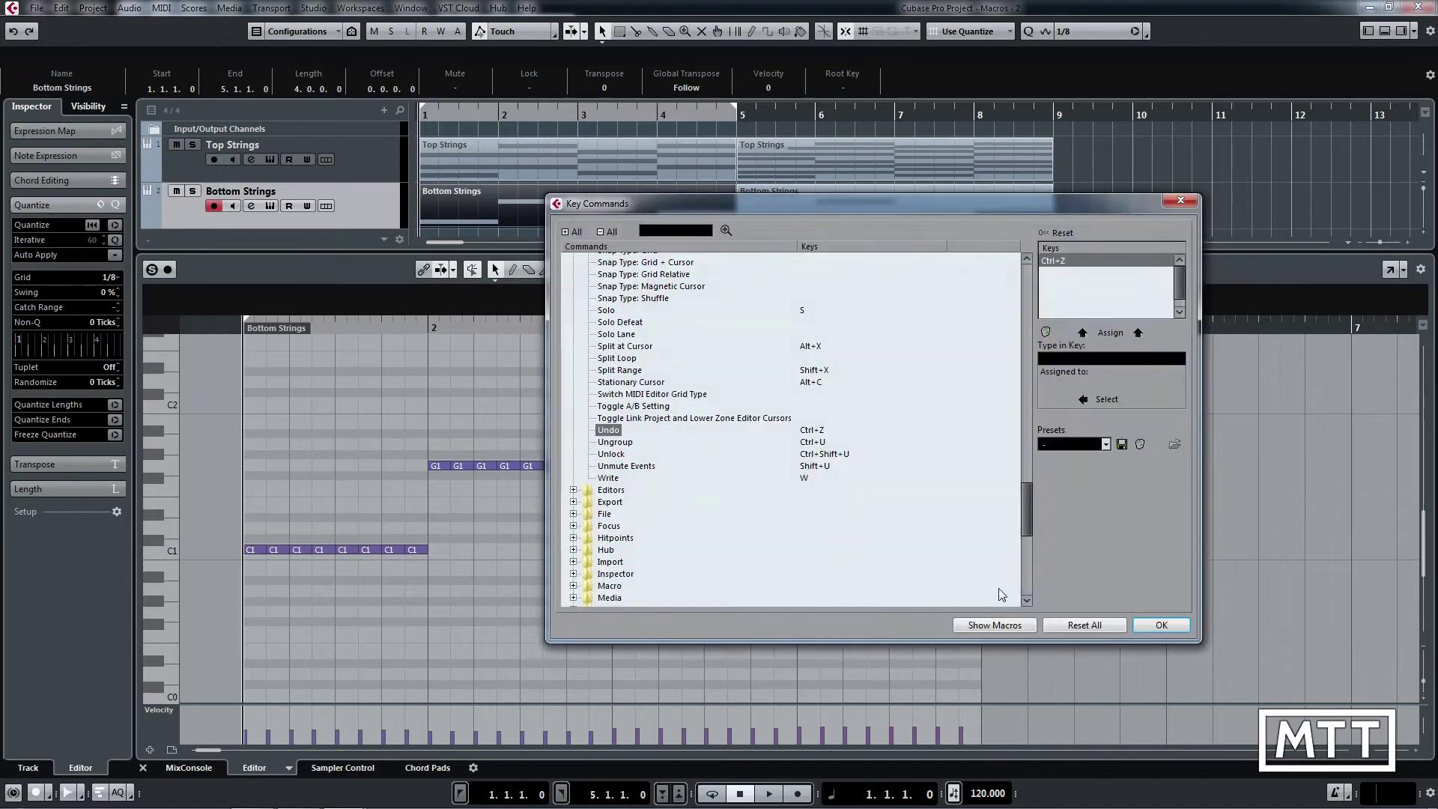
{"action": "left_click", "coordinate": [995, 624]}
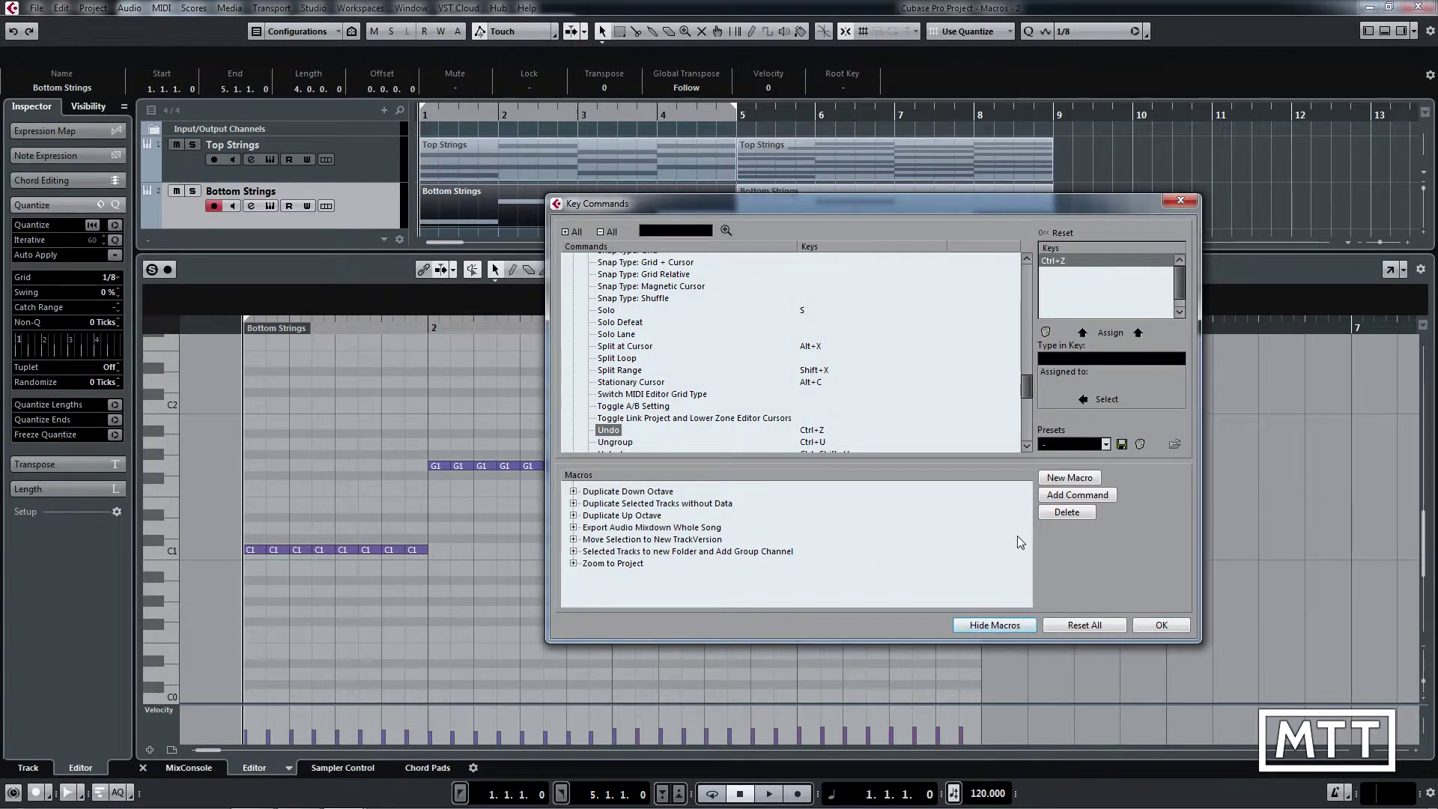
{"action": "left_click", "coordinate": [1057, 478]}
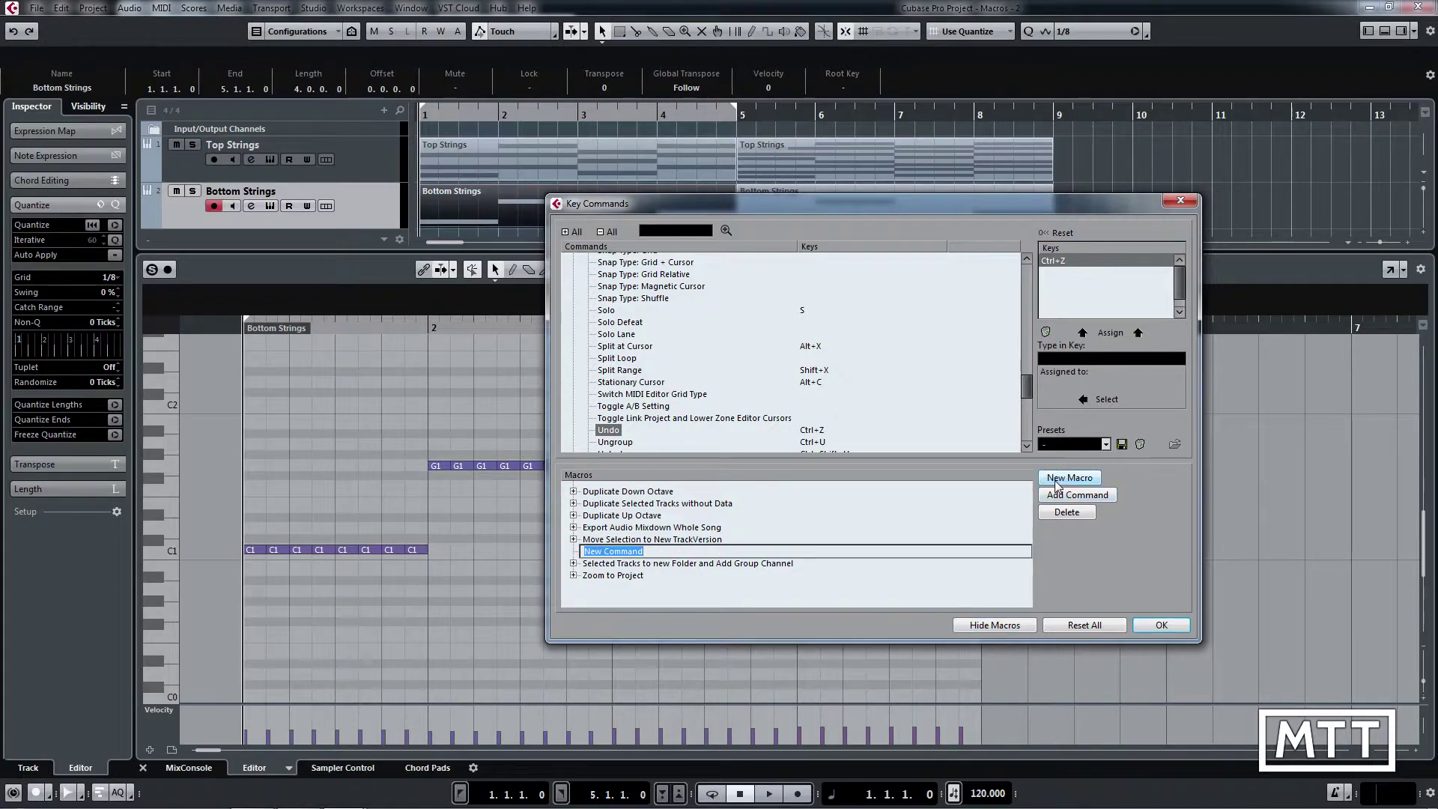
{"action": "type", "text": "Offbeat Bass"}
{"action": "key", "text": "Return"}
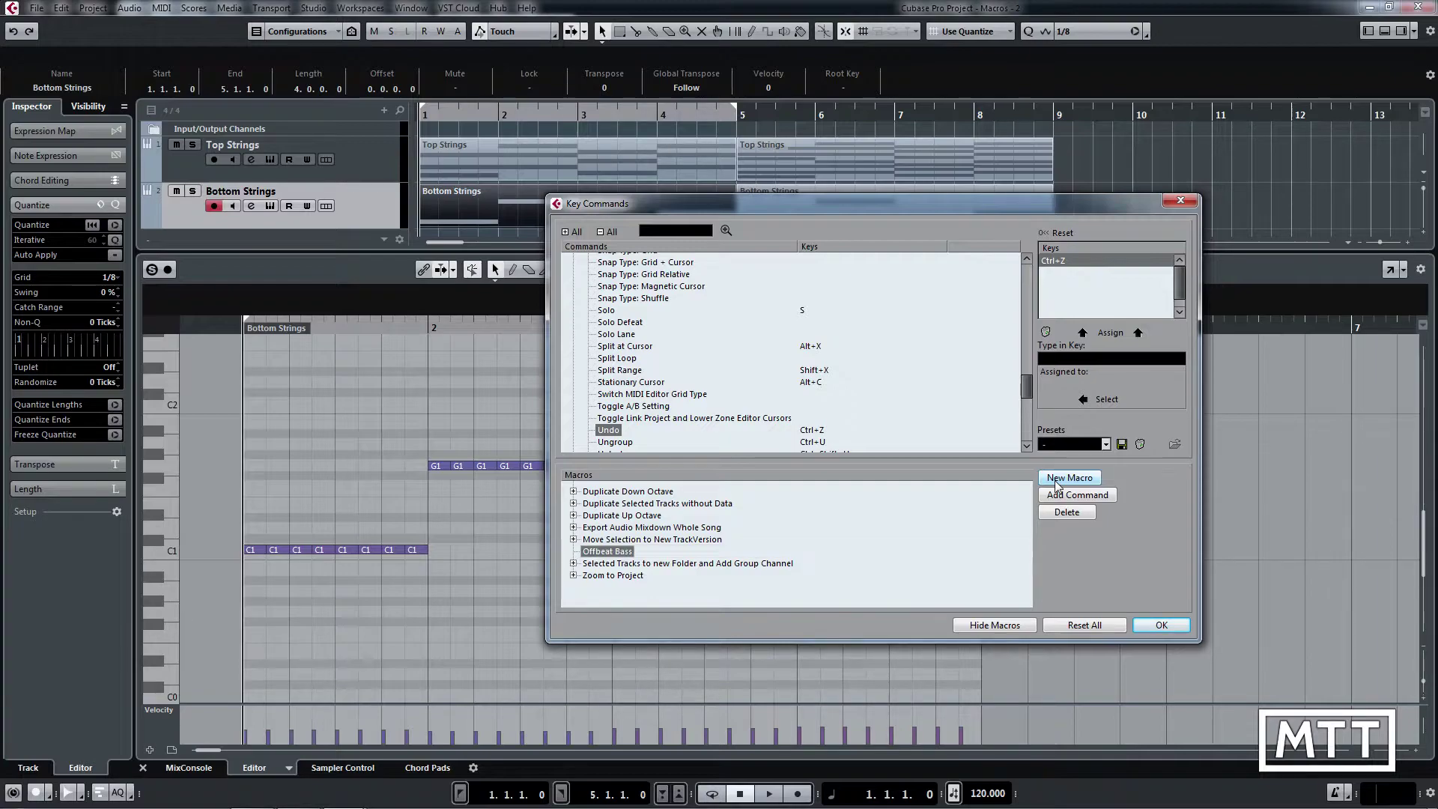
Step: Search the command list for 'mute' and step through the matches
{"action": "left_click", "coordinate": [674, 232]}
{"action": "type", "text": "mute"}
{"action": "key", "text": "Return"}
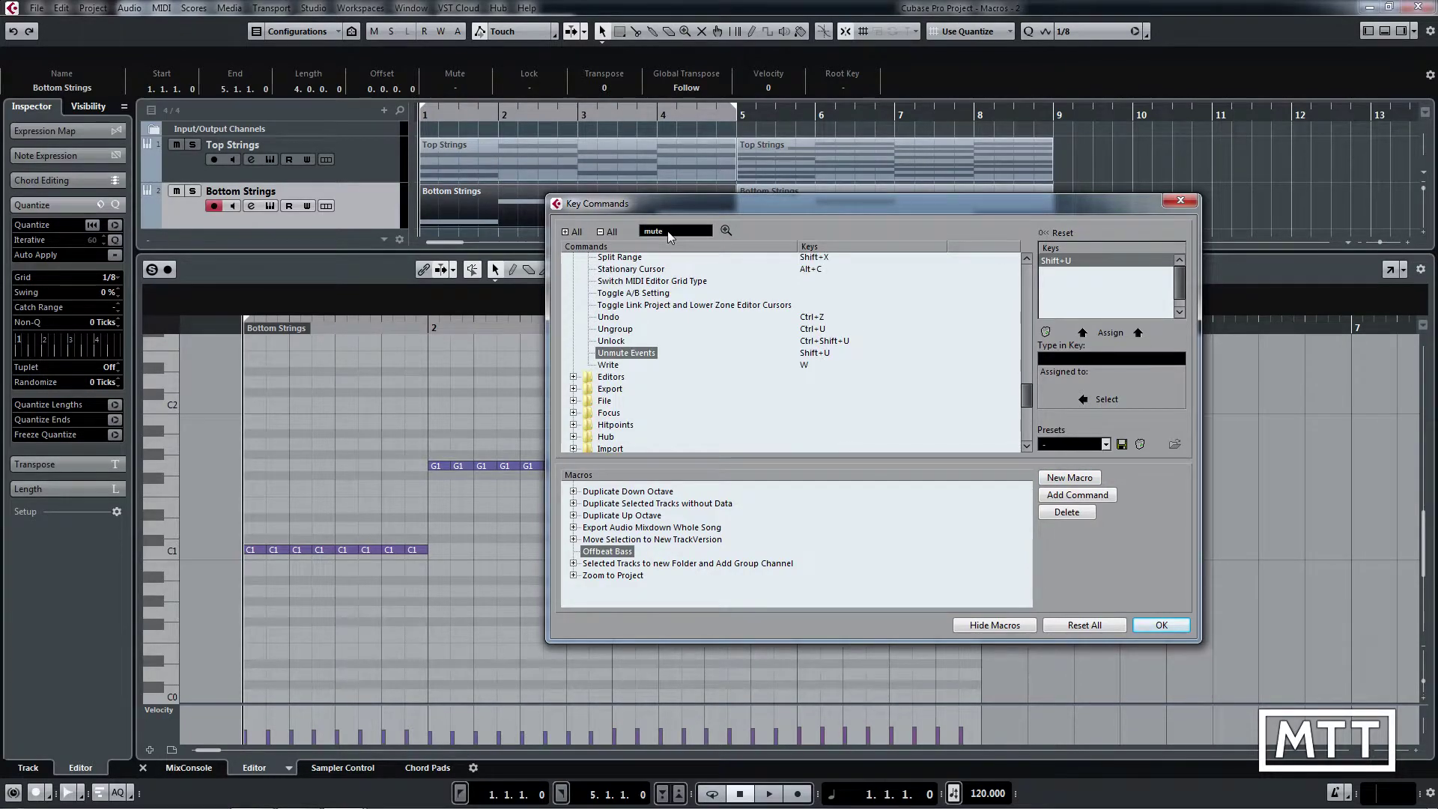
{"action": "left_click", "coordinate": [727, 231]}
{"action": "left_click", "coordinate": [726, 231]}
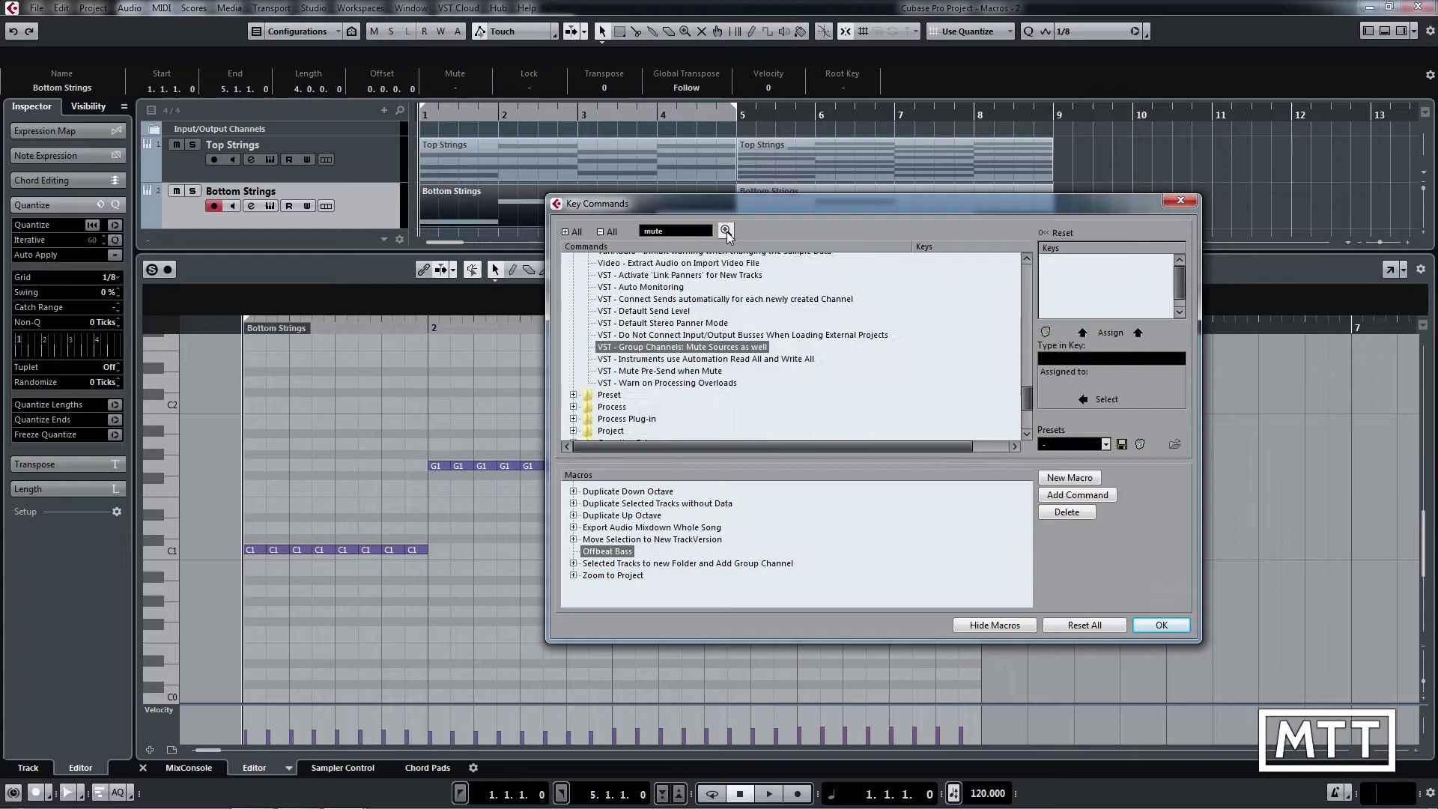
{"action": "left_click", "coordinate": [726, 231]}
{"action": "left_click", "coordinate": [727, 231]}
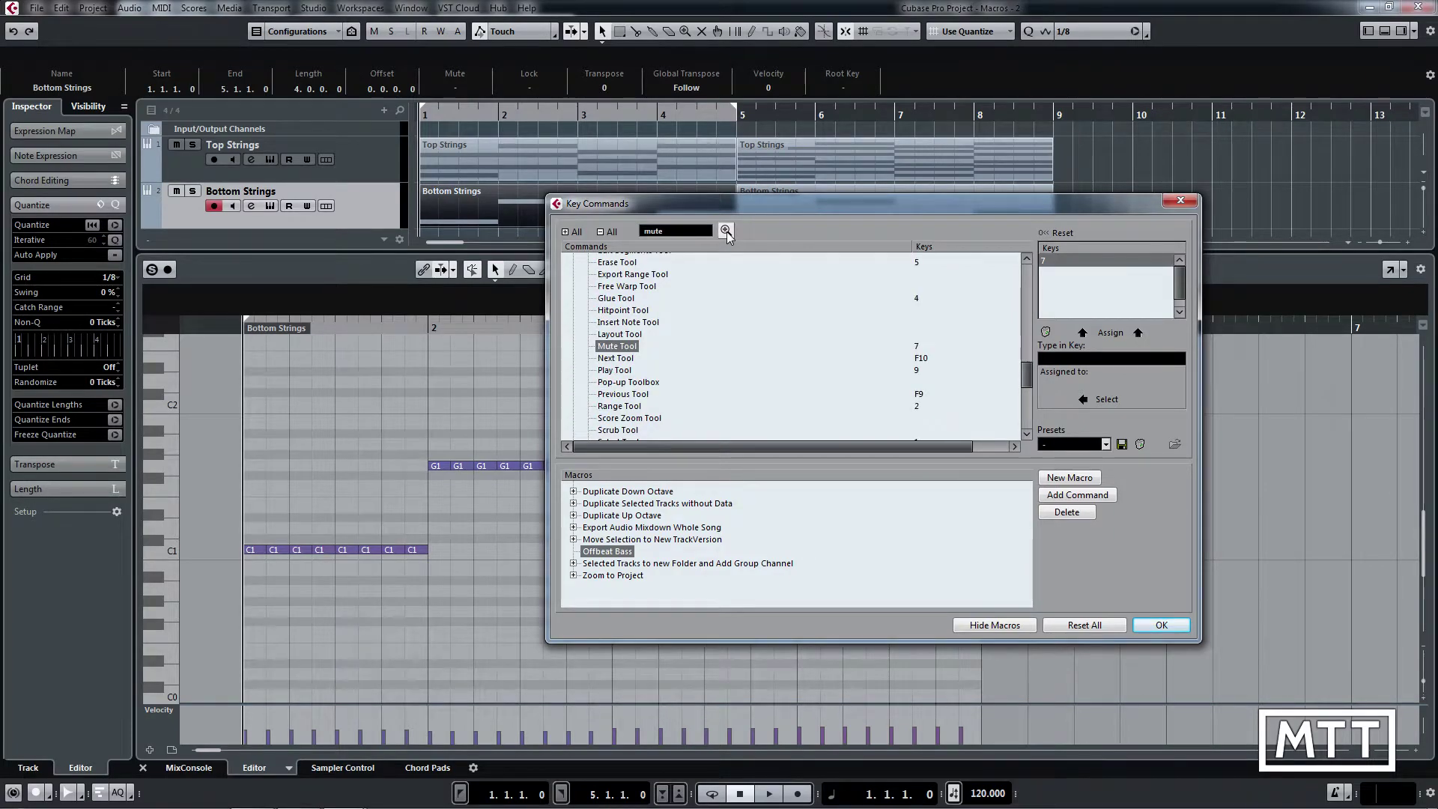
{"action": "left_click", "coordinate": [726, 231]}
{"action": "left_click", "coordinate": [727, 232]}
{"action": "left_click", "coordinate": [727, 231]}
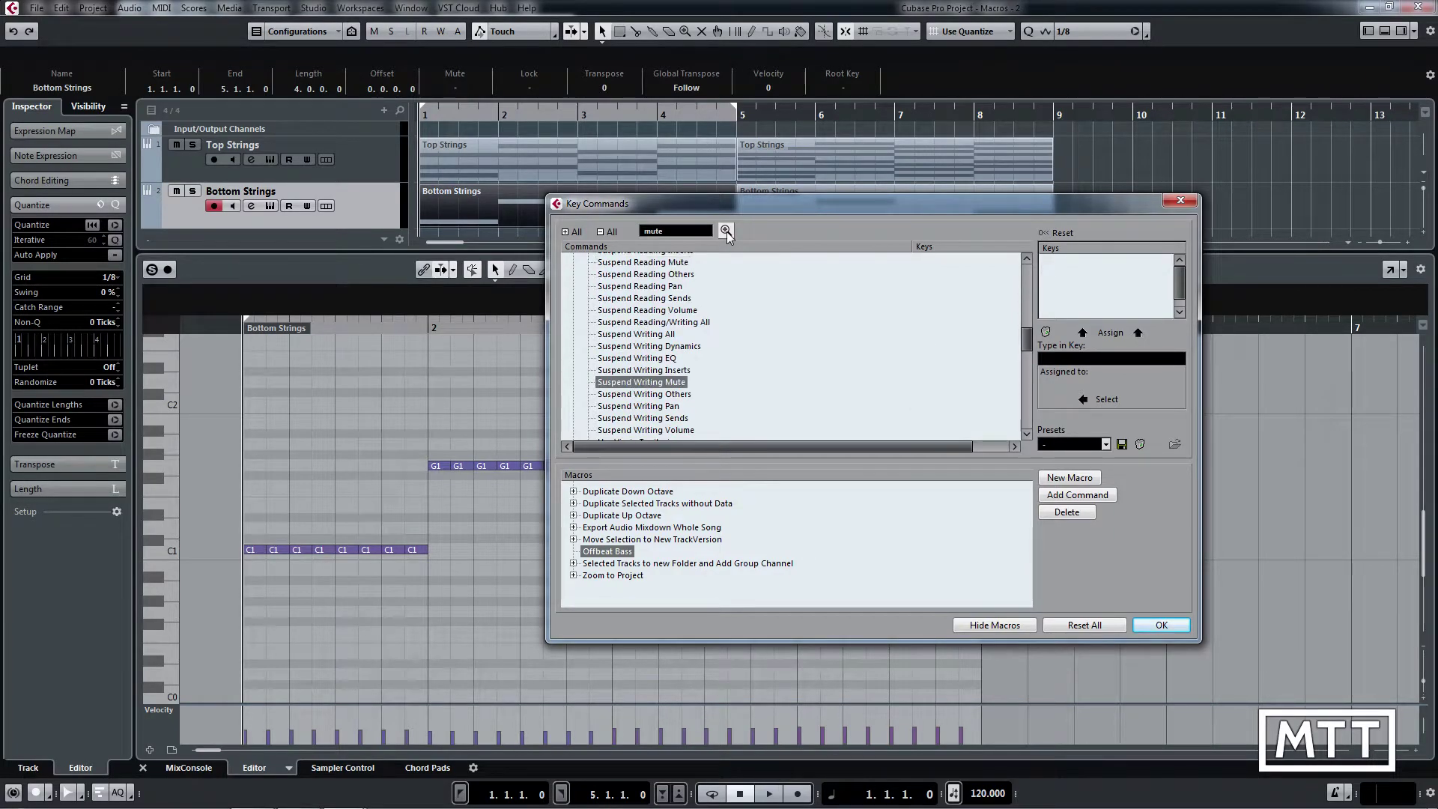
{"action": "left_click", "coordinate": [727, 231]}
{"action": "left_click", "coordinate": [727, 232]}
{"action": "left_click", "coordinate": [727, 231]}
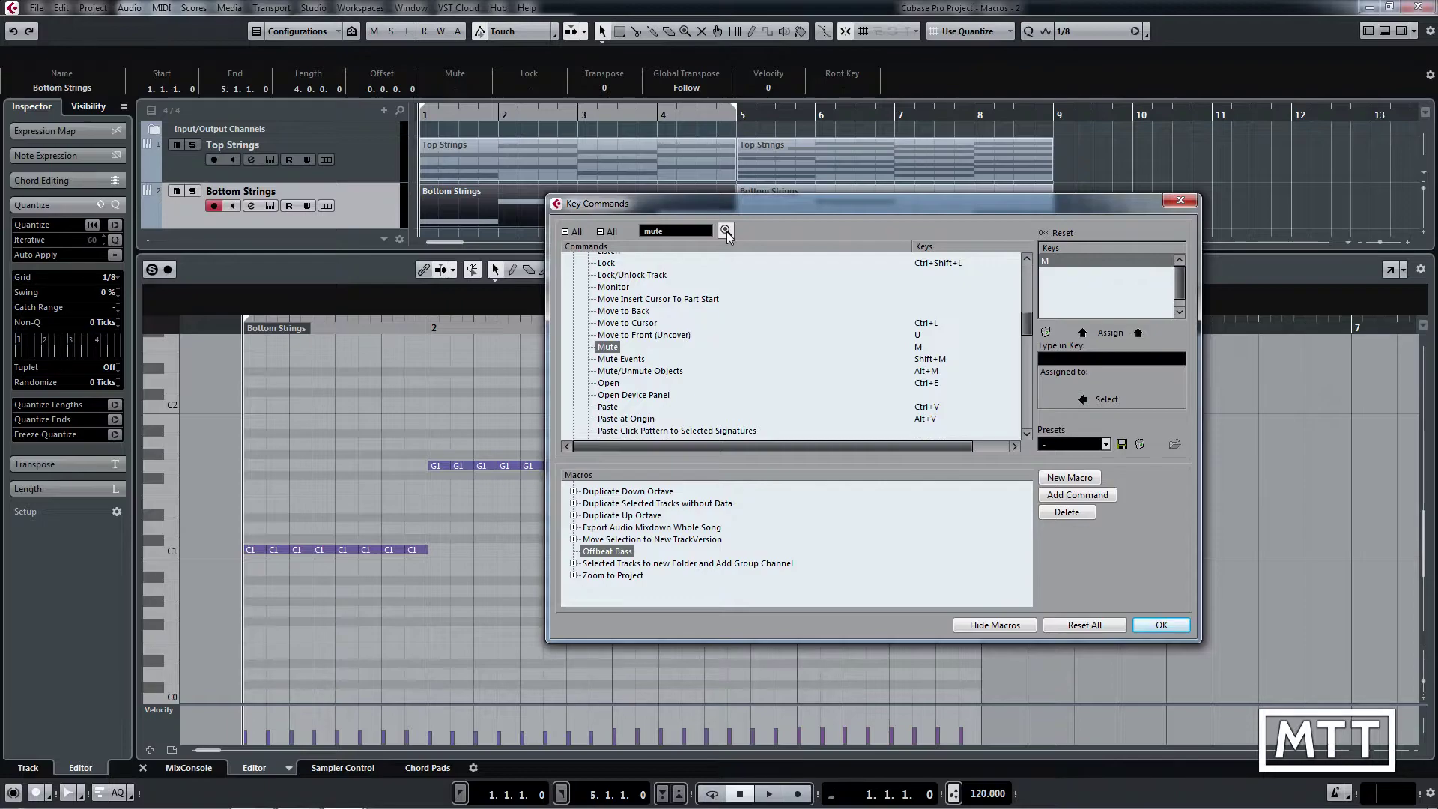
Step: Add Edit - Mute Events to Offbeat Bass, then enter Right in the Type in Key field
{"action": "left_click", "coordinate": [607, 360]}
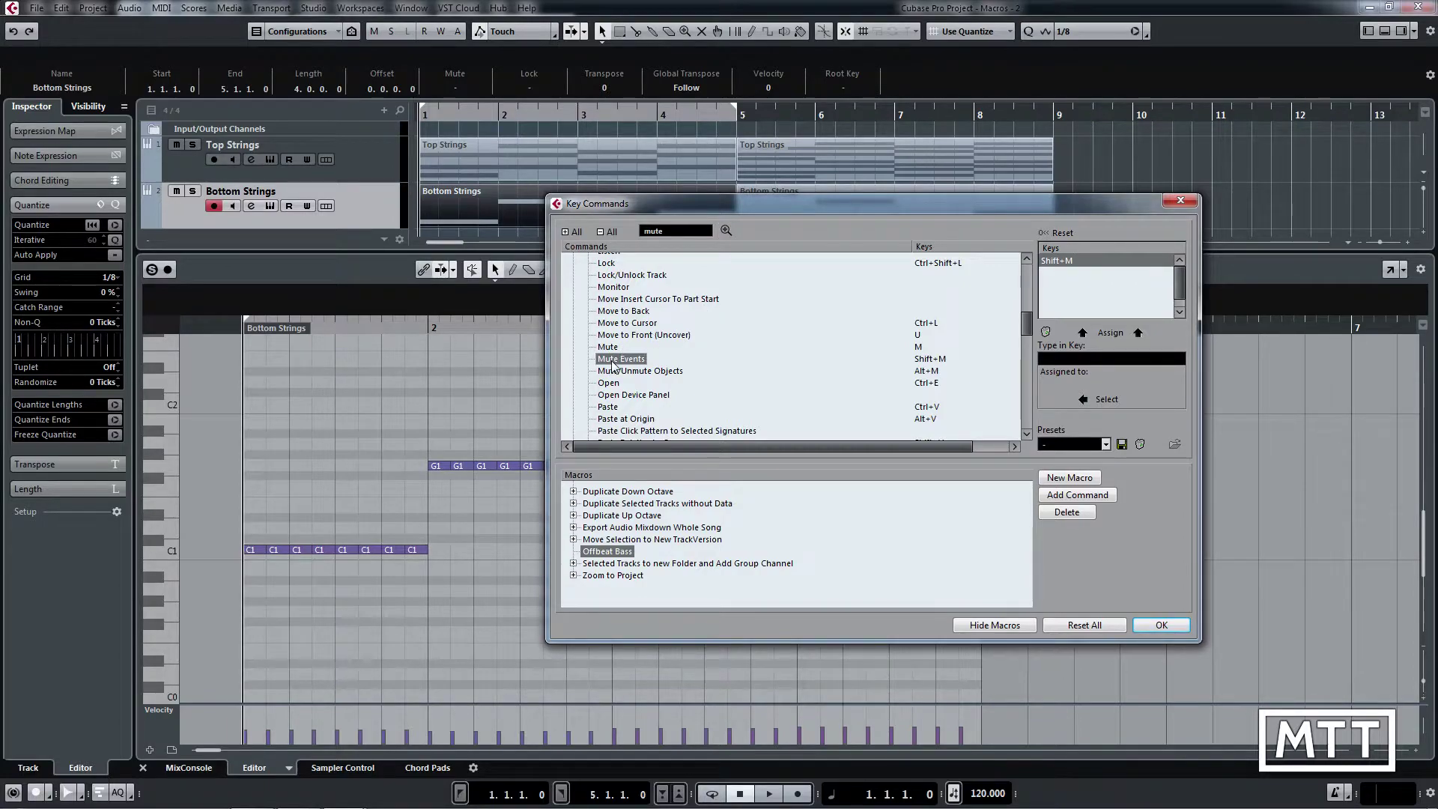
{"action": "left_click", "coordinate": [1077, 495]}
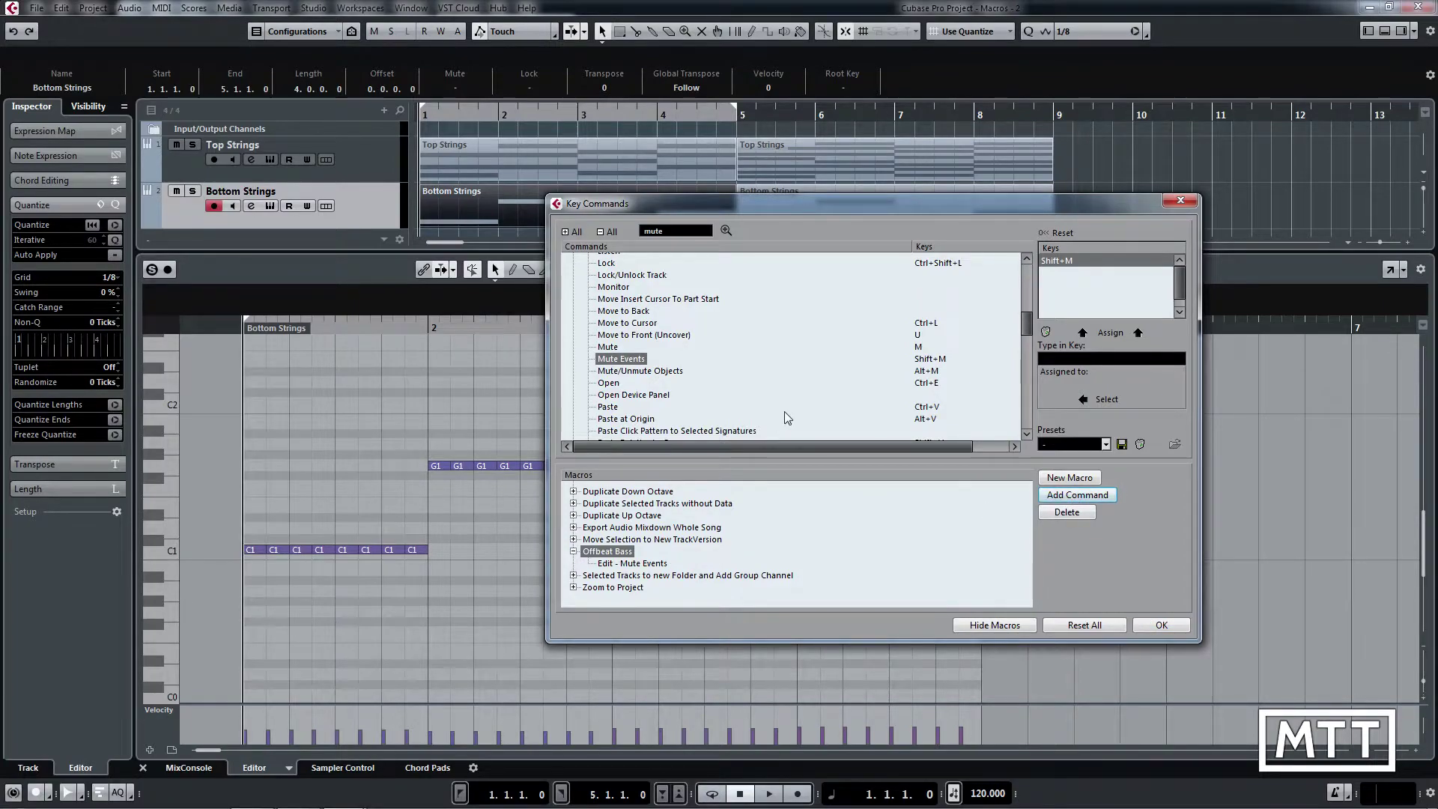
{"action": "left_click", "coordinate": [1097, 358]}
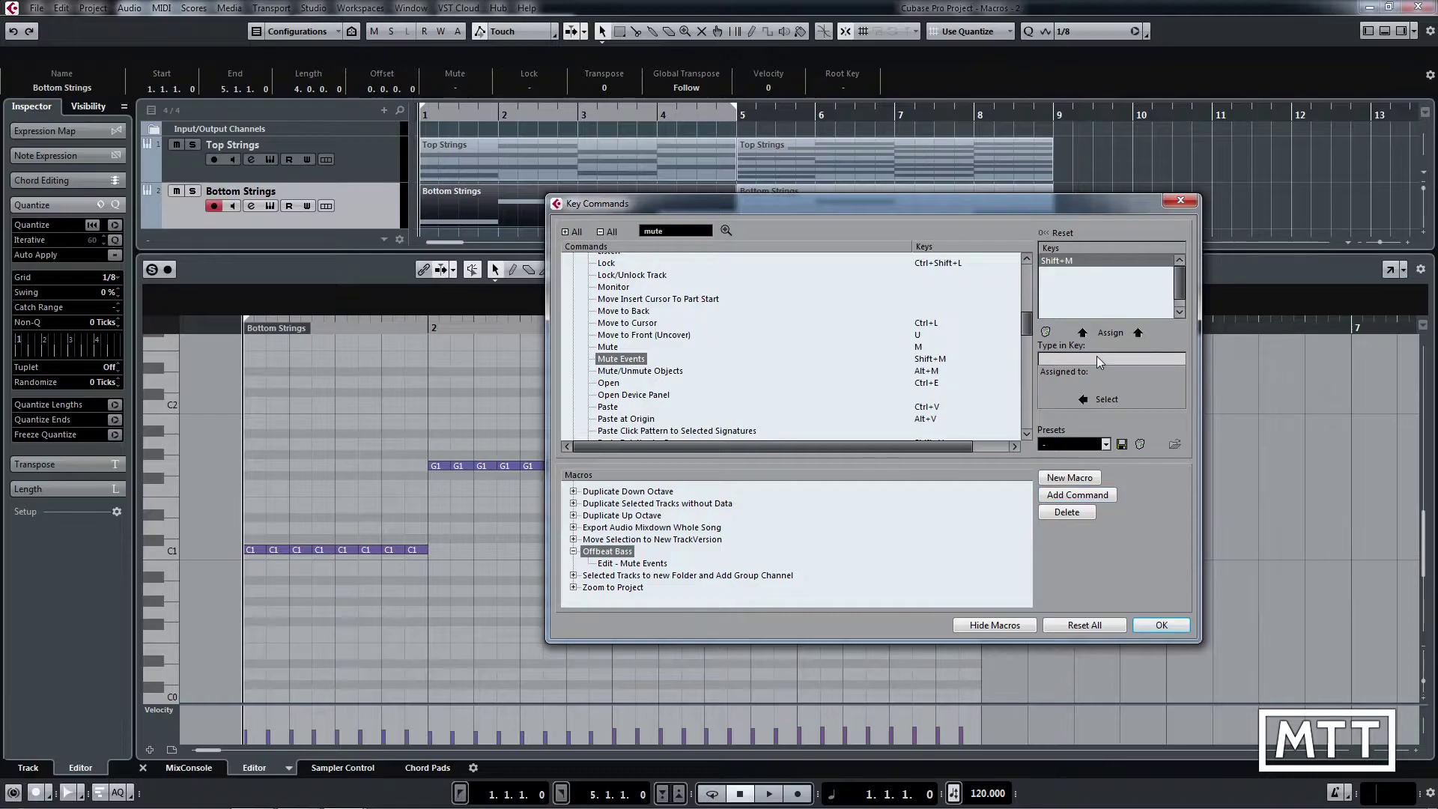
{"action": "key", "text": "Right"}
Step: Add Navigate - Right to the Offbeat Bass macro twice
{"action": "left_click", "coordinate": [1097, 399]}
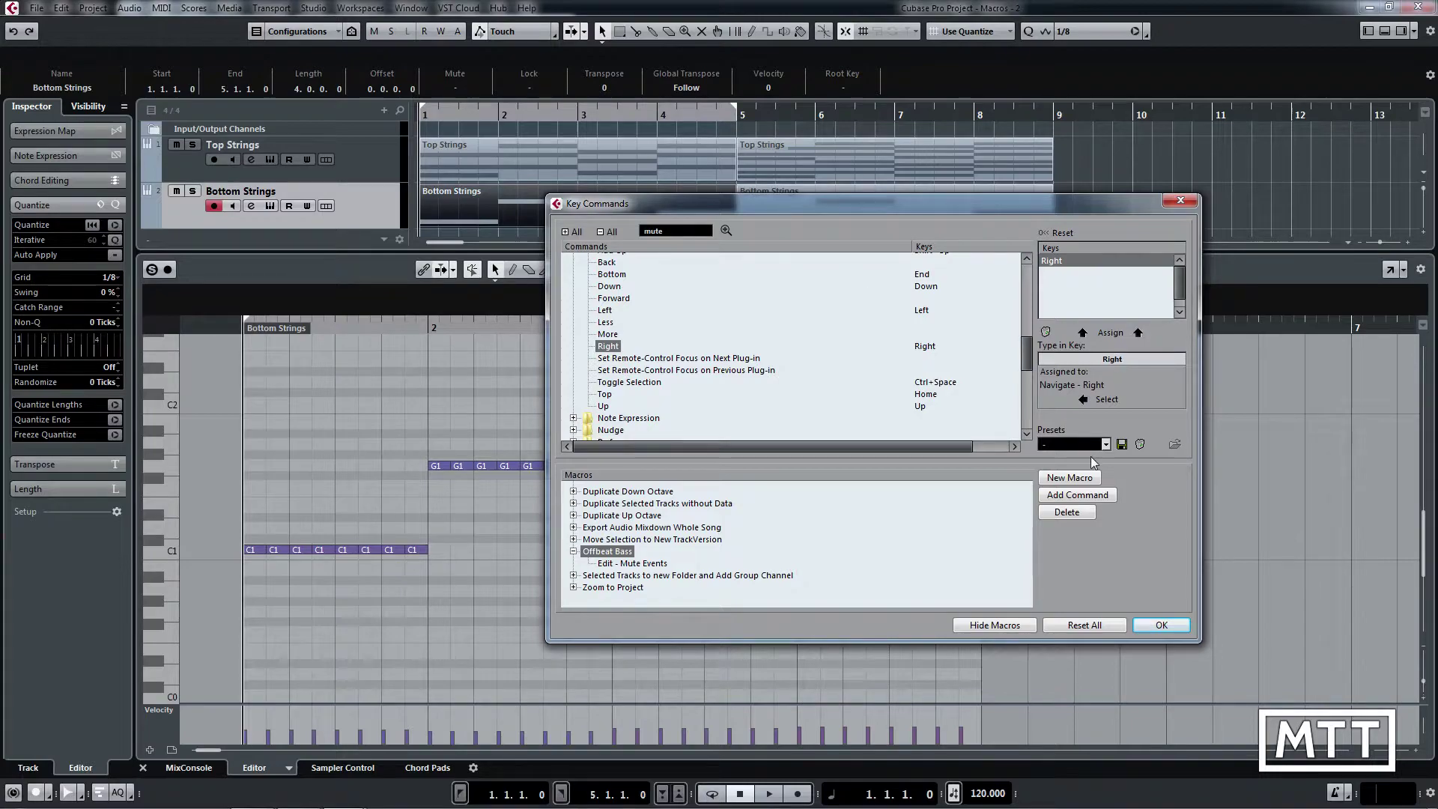
{"action": "left_click", "coordinate": [1080, 497]}
{"action": "left_click", "coordinate": [1080, 497]}
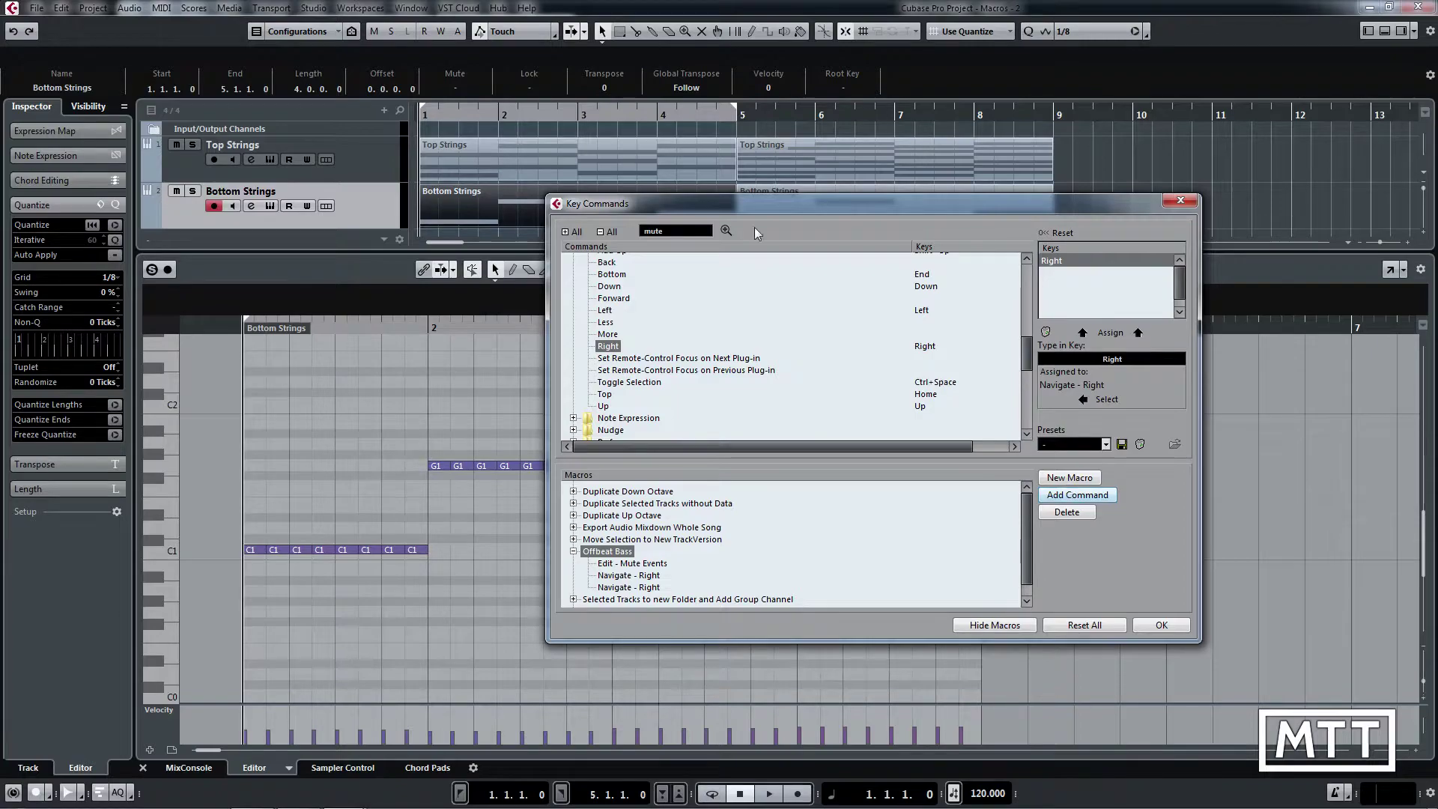
Step: Step through 'mute' matches again, then search directly for 'mute events'
{"action": "left_click", "coordinate": [725, 231]}
{"action": "left_click", "coordinate": [725, 231]}
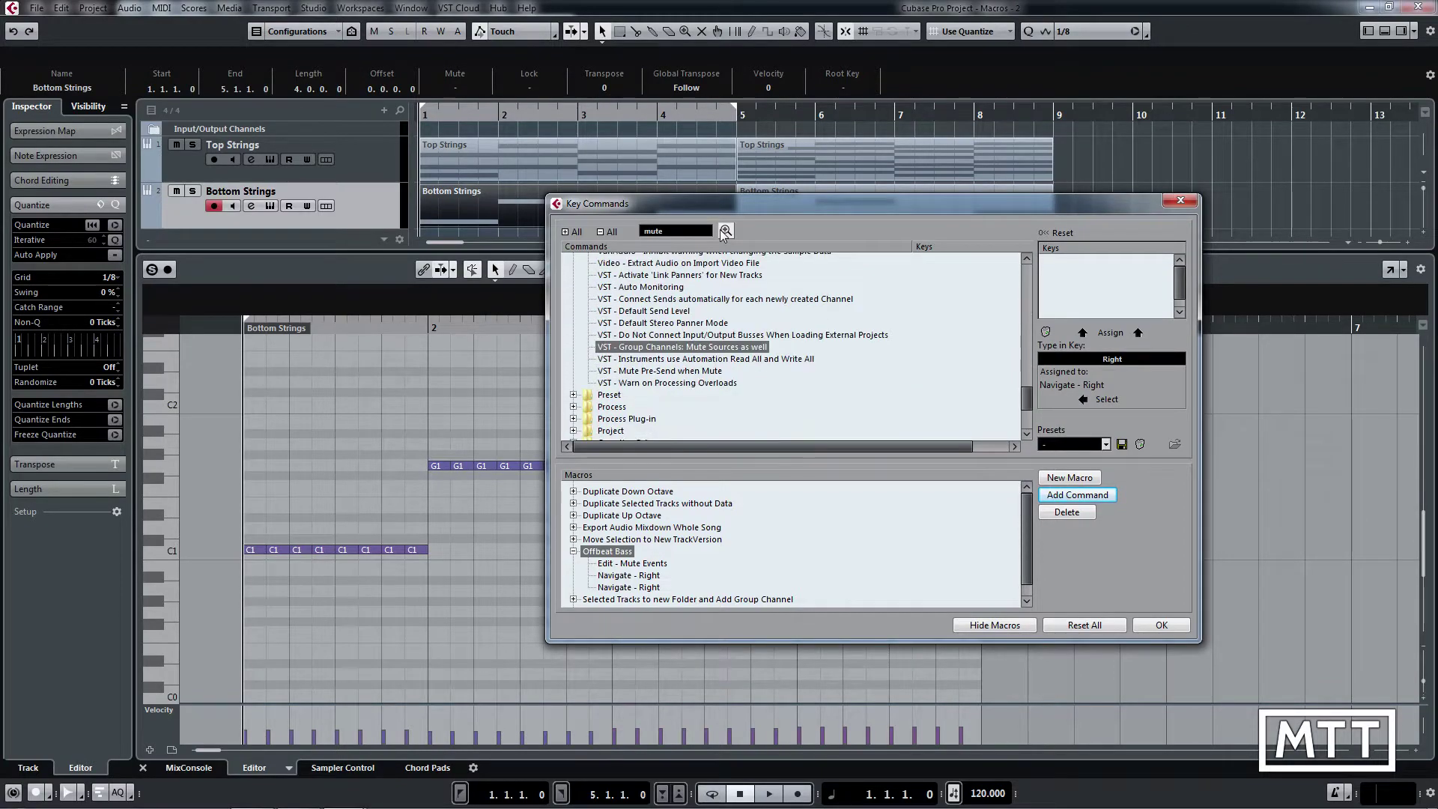
{"action": "left_click", "coordinate": [725, 231]}
{"action": "left_click", "coordinate": [725, 231]}
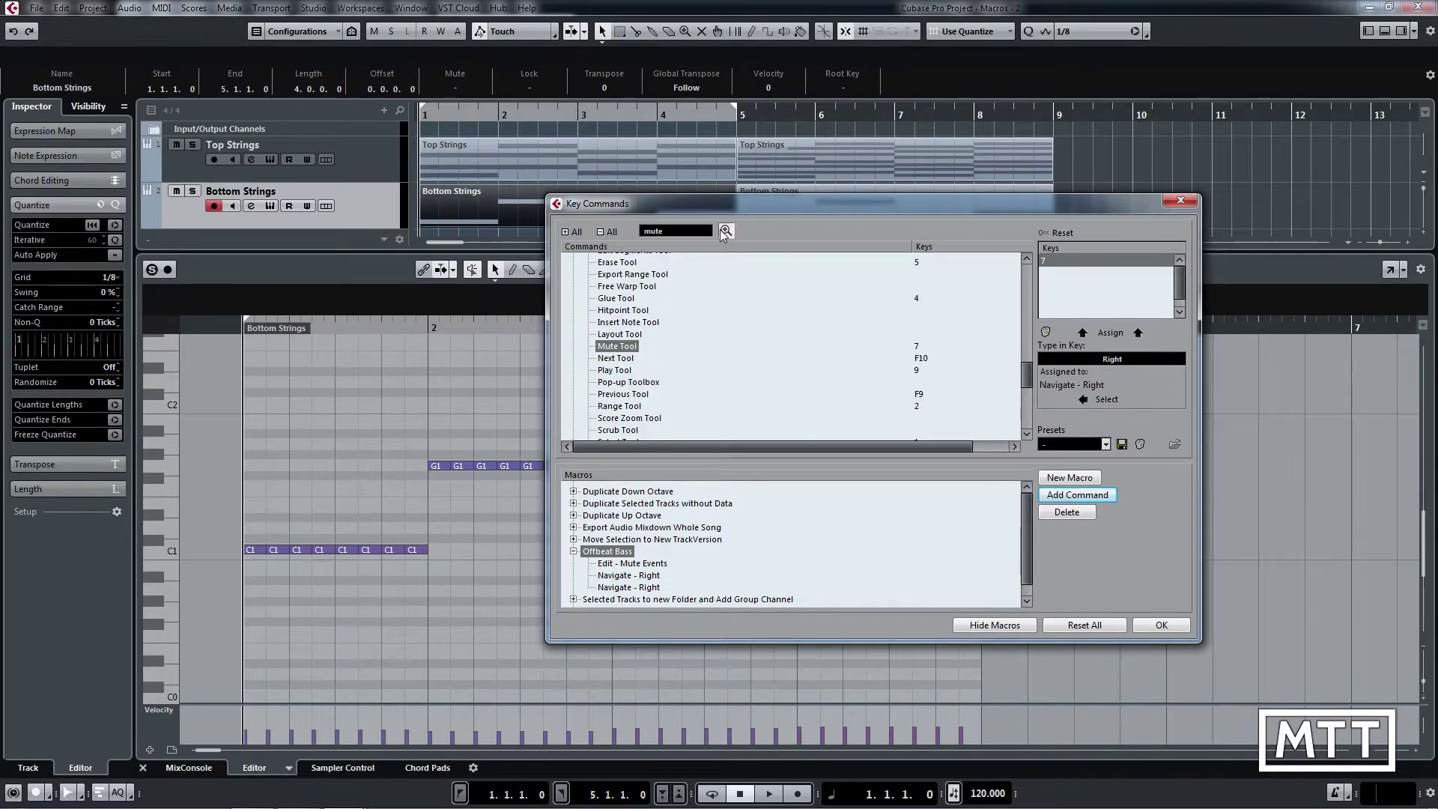
{"action": "left_click", "coordinate": [725, 231]}
{"action": "left_click", "coordinate": [725, 231]}
{"action": "left_click", "coordinate": [725, 230]}
{"action": "left_click", "coordinate": [725, 231]}
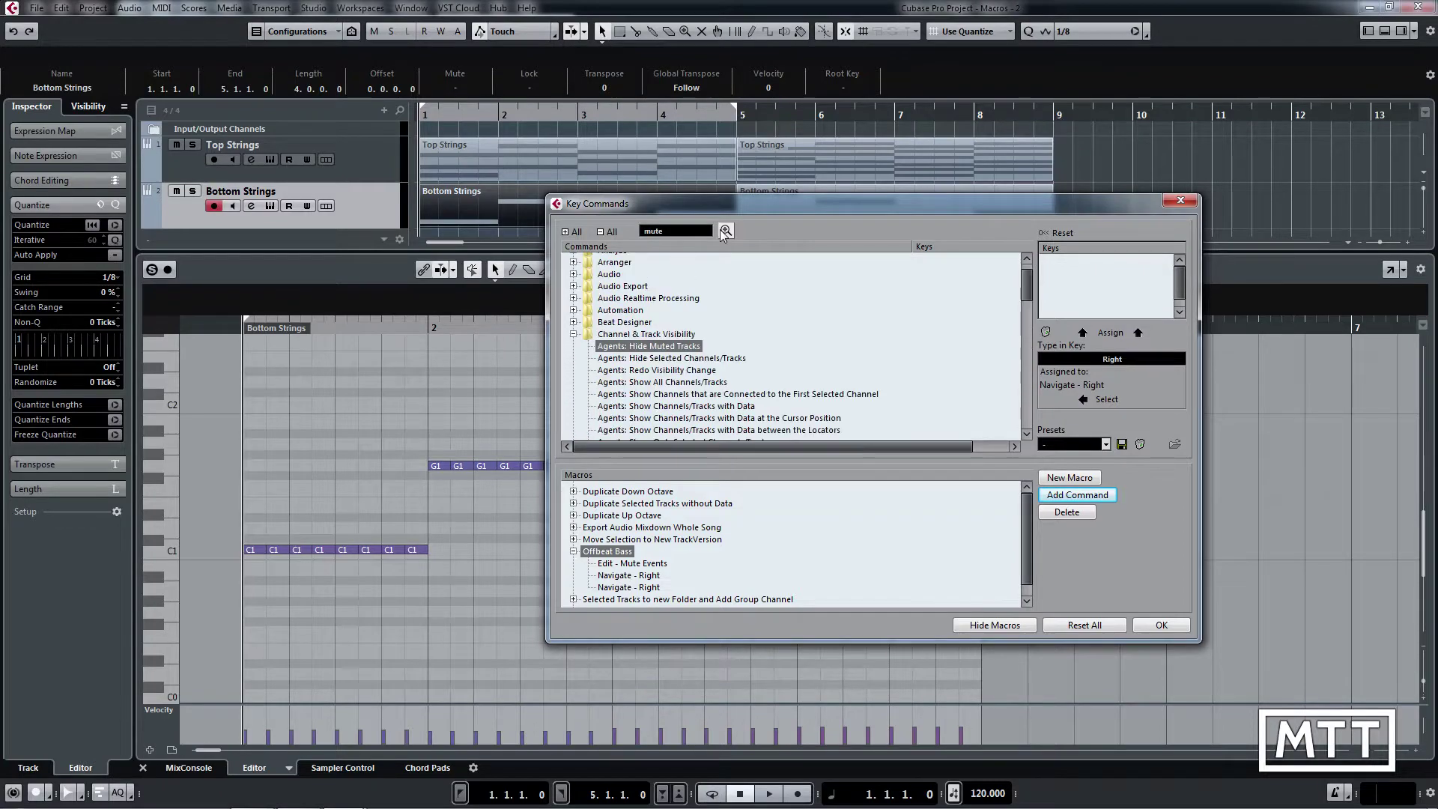
{"action": "left_click", "coordinate": [725, 231]}
{"action": "left_click", "coordinate": [725, 231]}
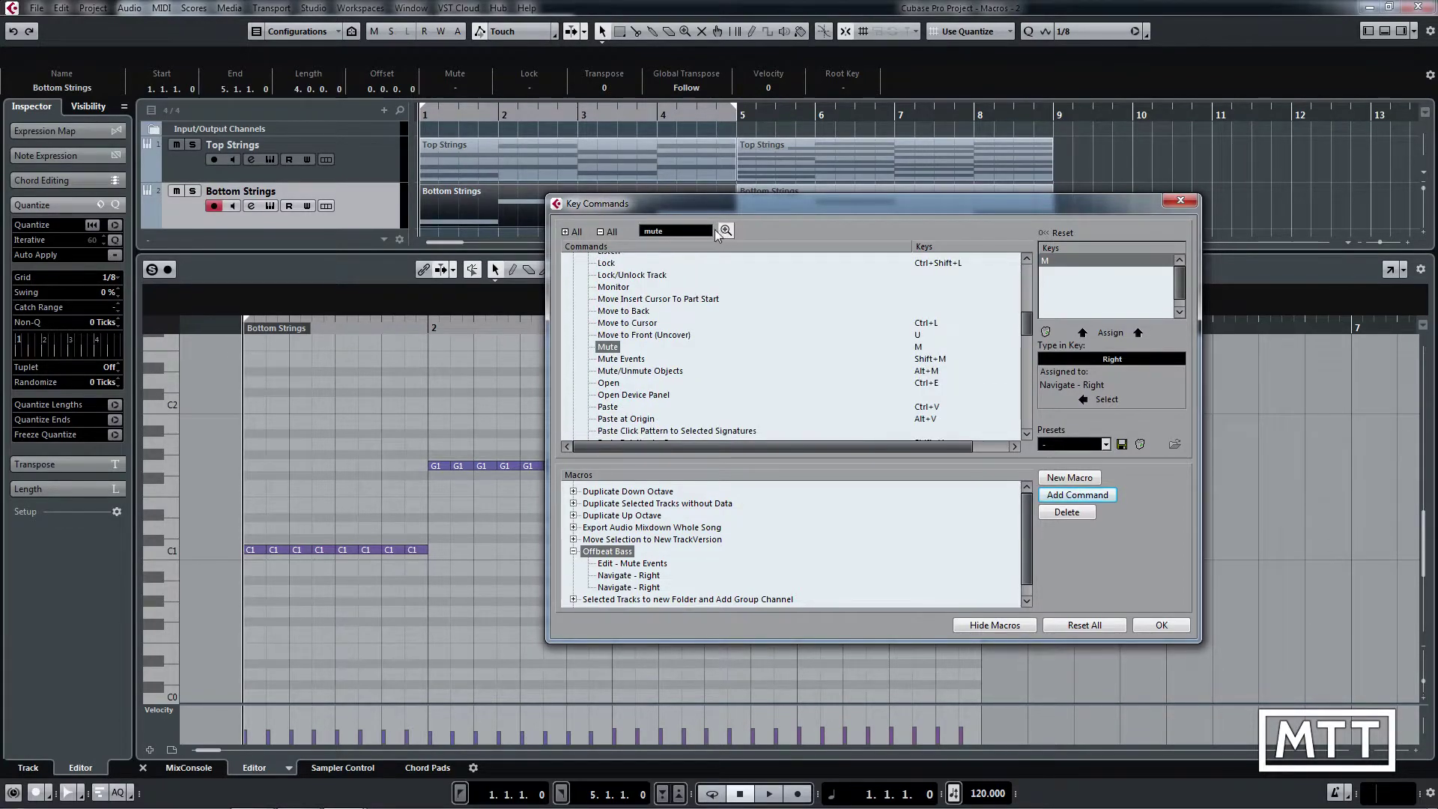
{"action": "double_click", "coordinate": [659, 230]}
{"action": "type", "text": "mute events"}
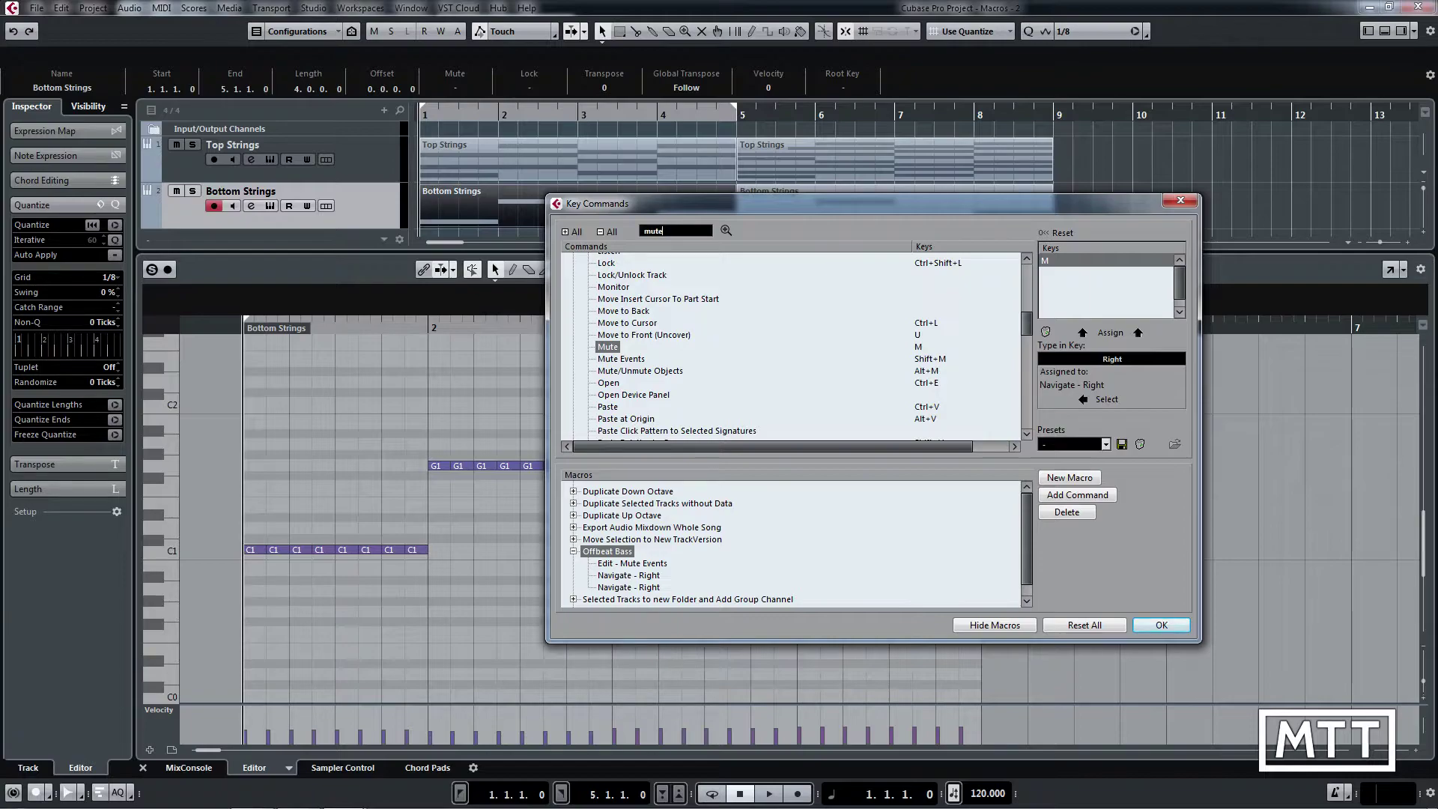
{"action": "key", "text": "Return"}
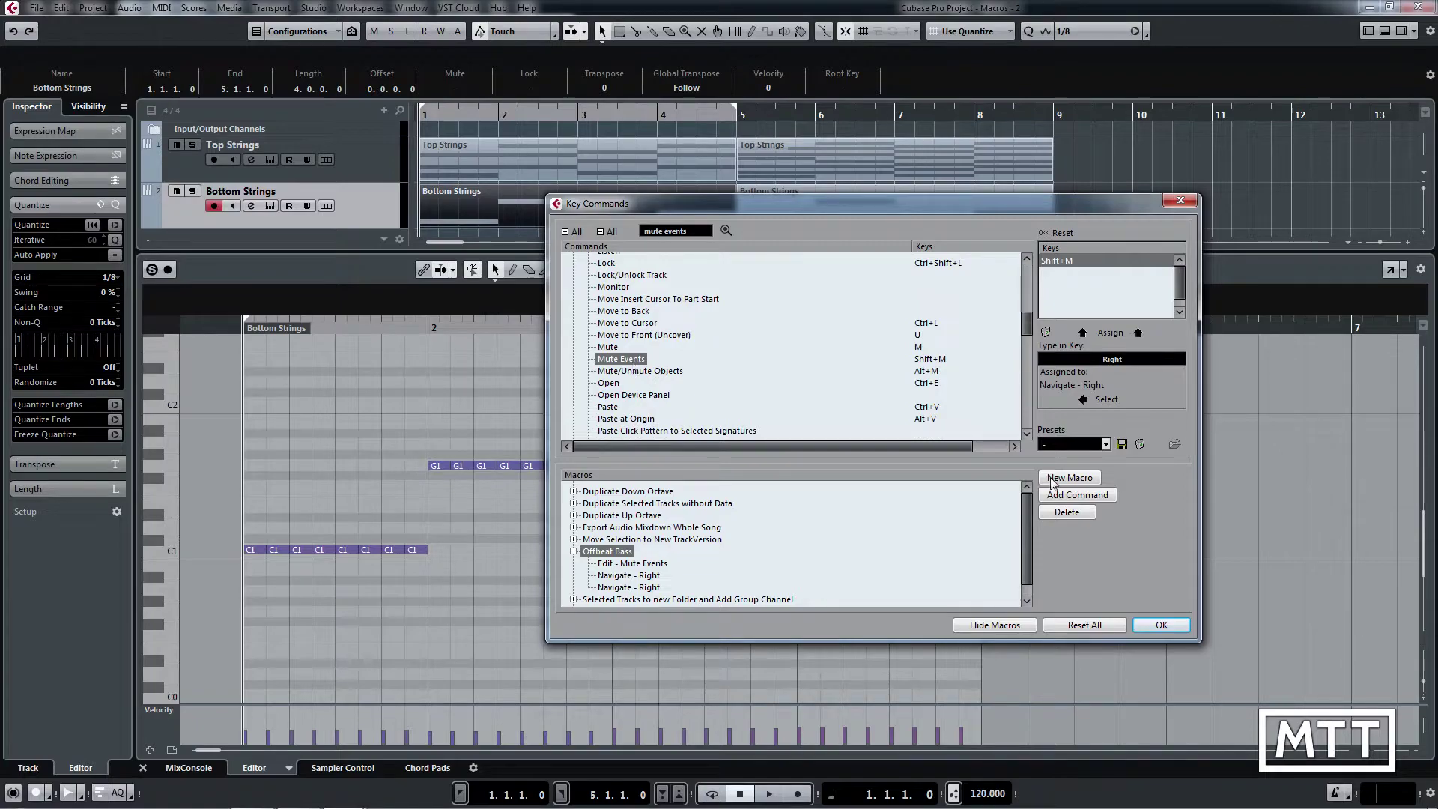
Step: Append two more Mute Events plus Navigate - Right groups to Offbeat Bass
{"action": "left_click", "coordinate": [1071, 496]}
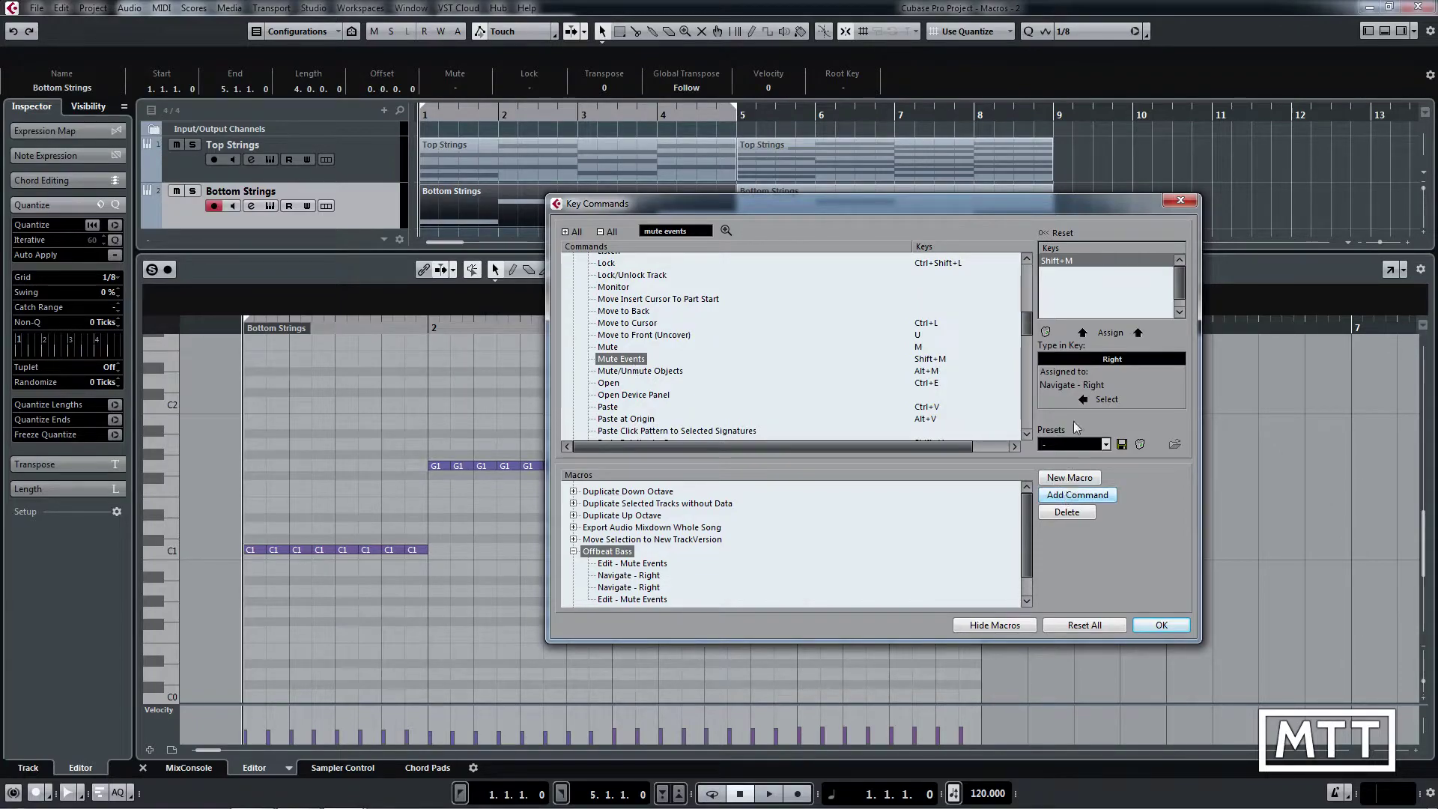
{"action": "left_click", "coordinate": [1108, 401]}
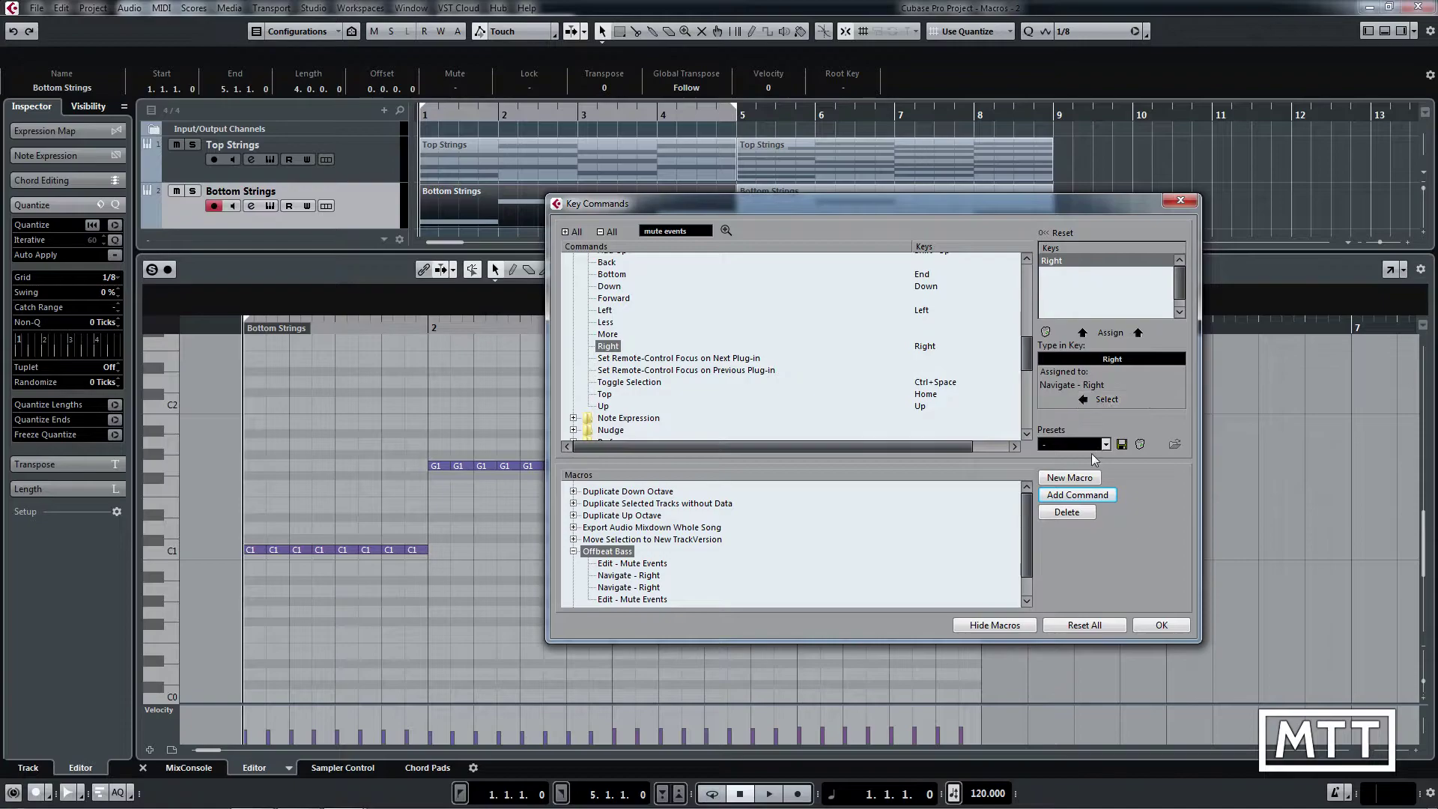
{"action": "left_click", "coordinate": [1108, 496]}
{"action": "left_click_drag", "start_coordinate": [1031, 515], "coordinate": [1027, 567]}
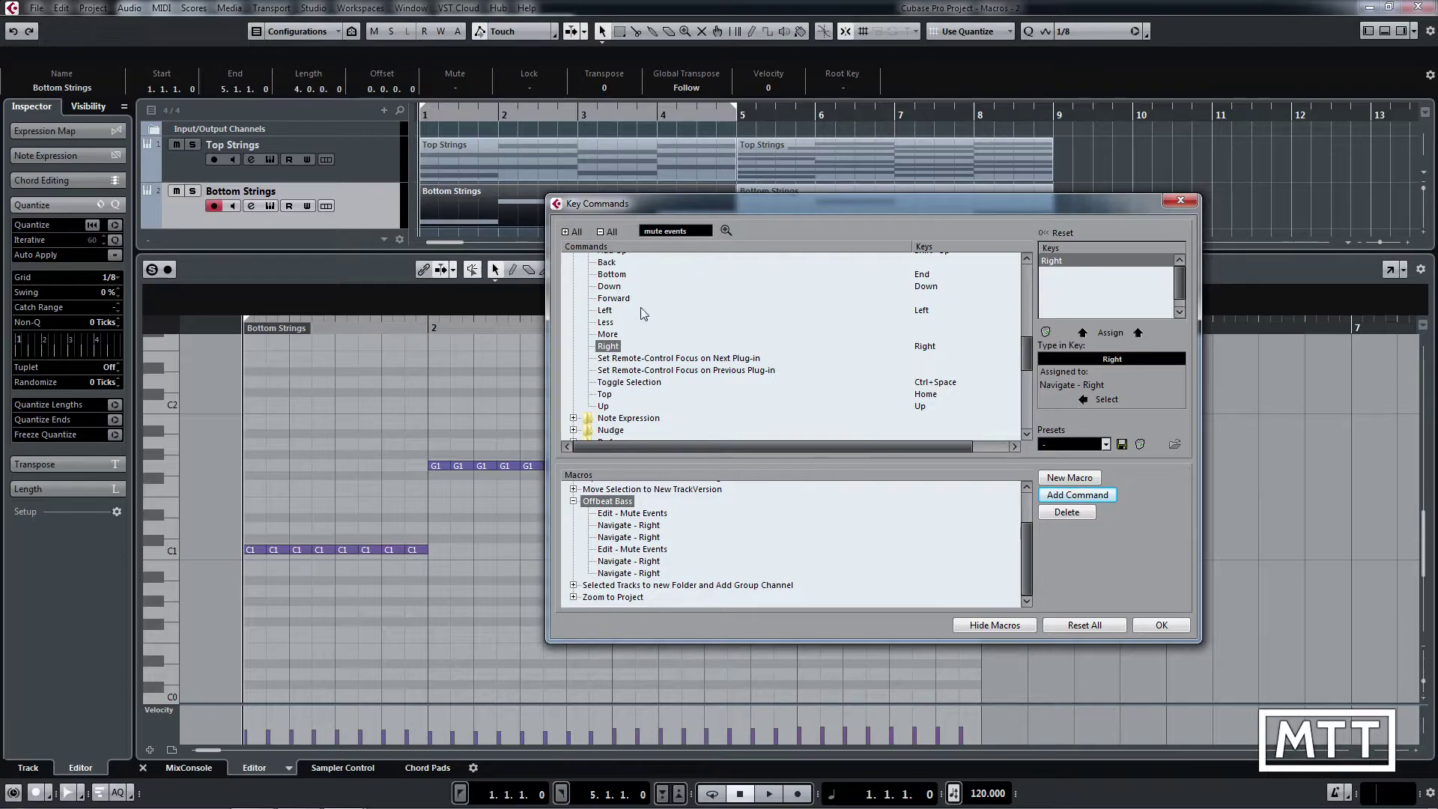
{"action": "left_click", "coordinate": [725, 231]}
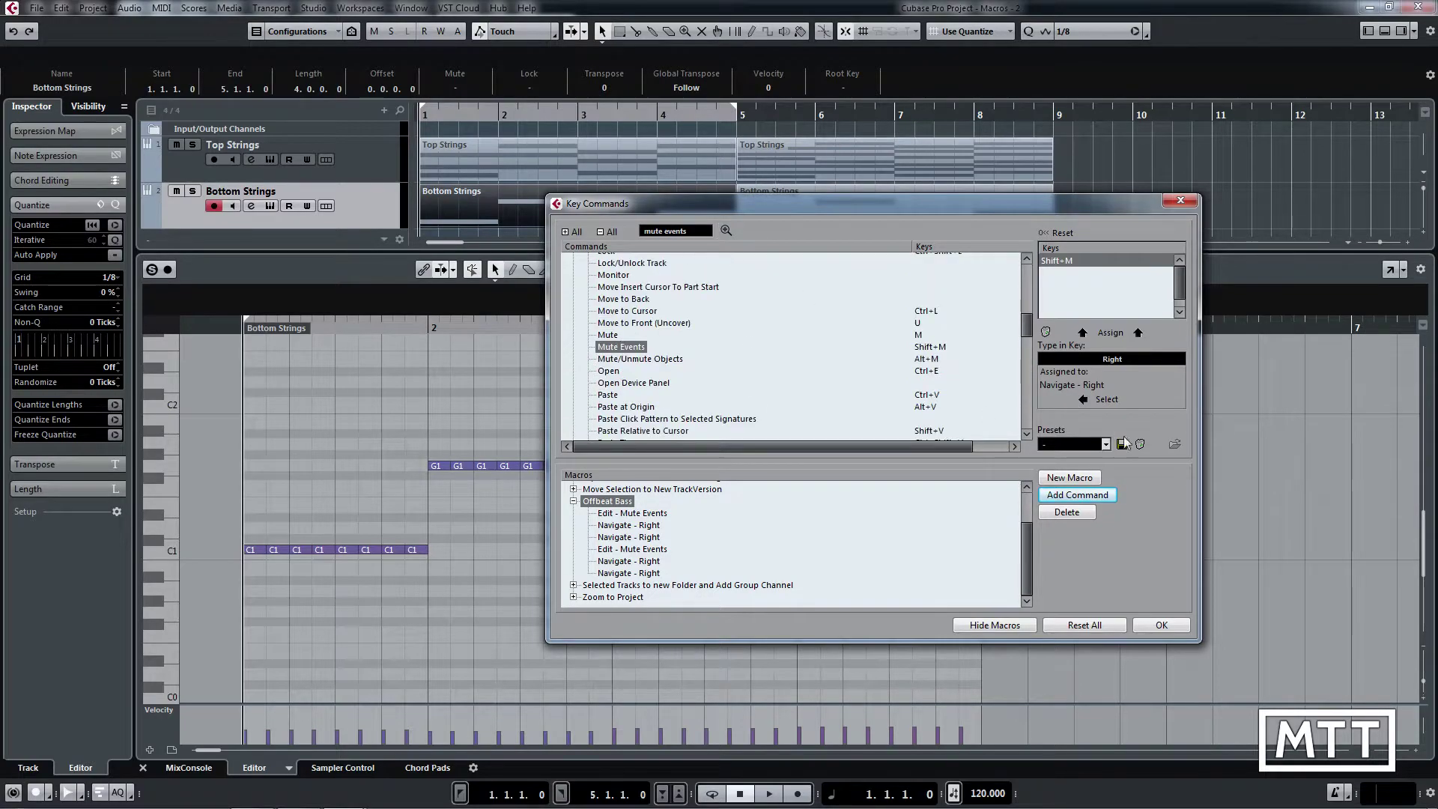
{"action": "left_click", "coordinate": [1077, 495]}
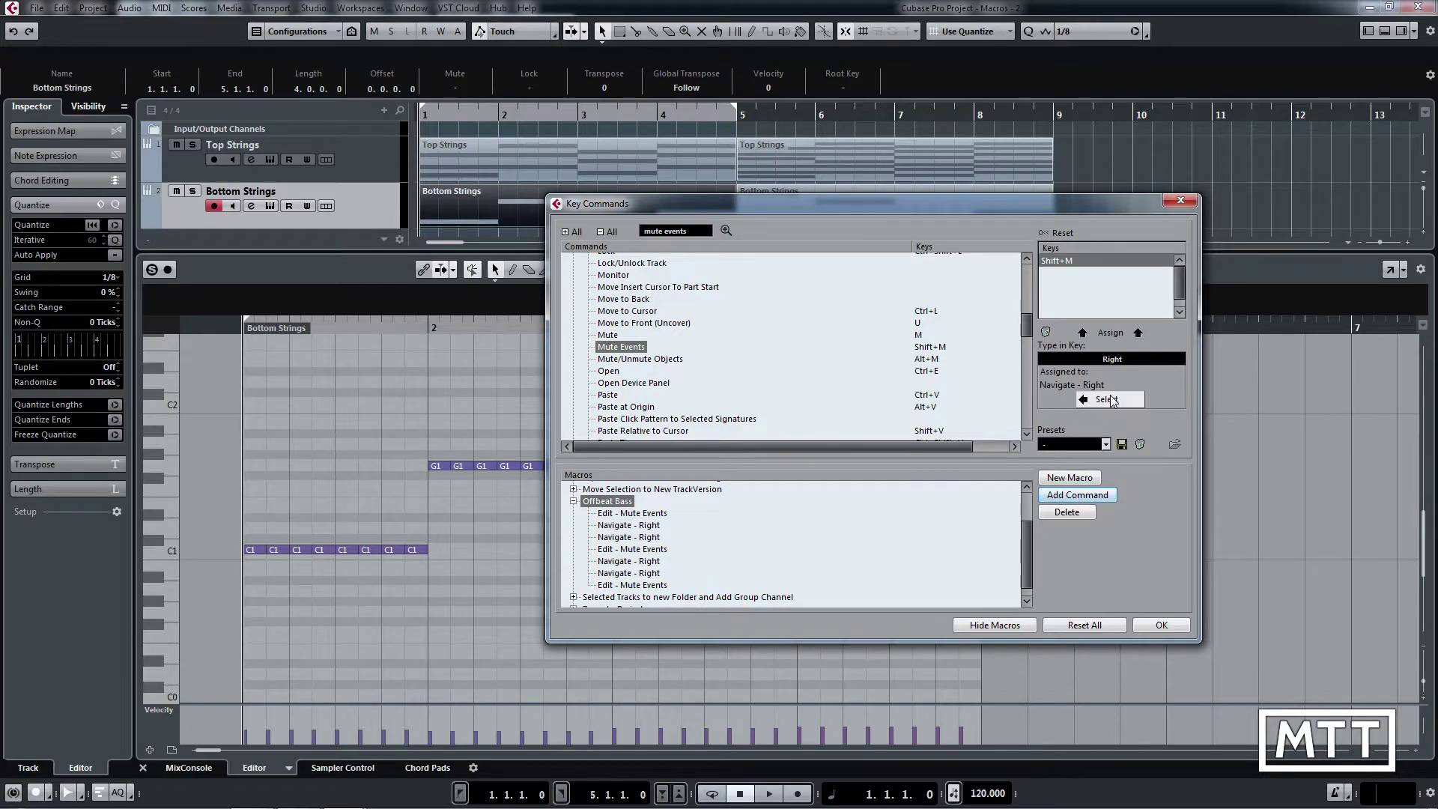
{"action": "left_click", "coordinate": [1112, 399]}
{"action": "left_click", "coordinate": [1090, 496]}
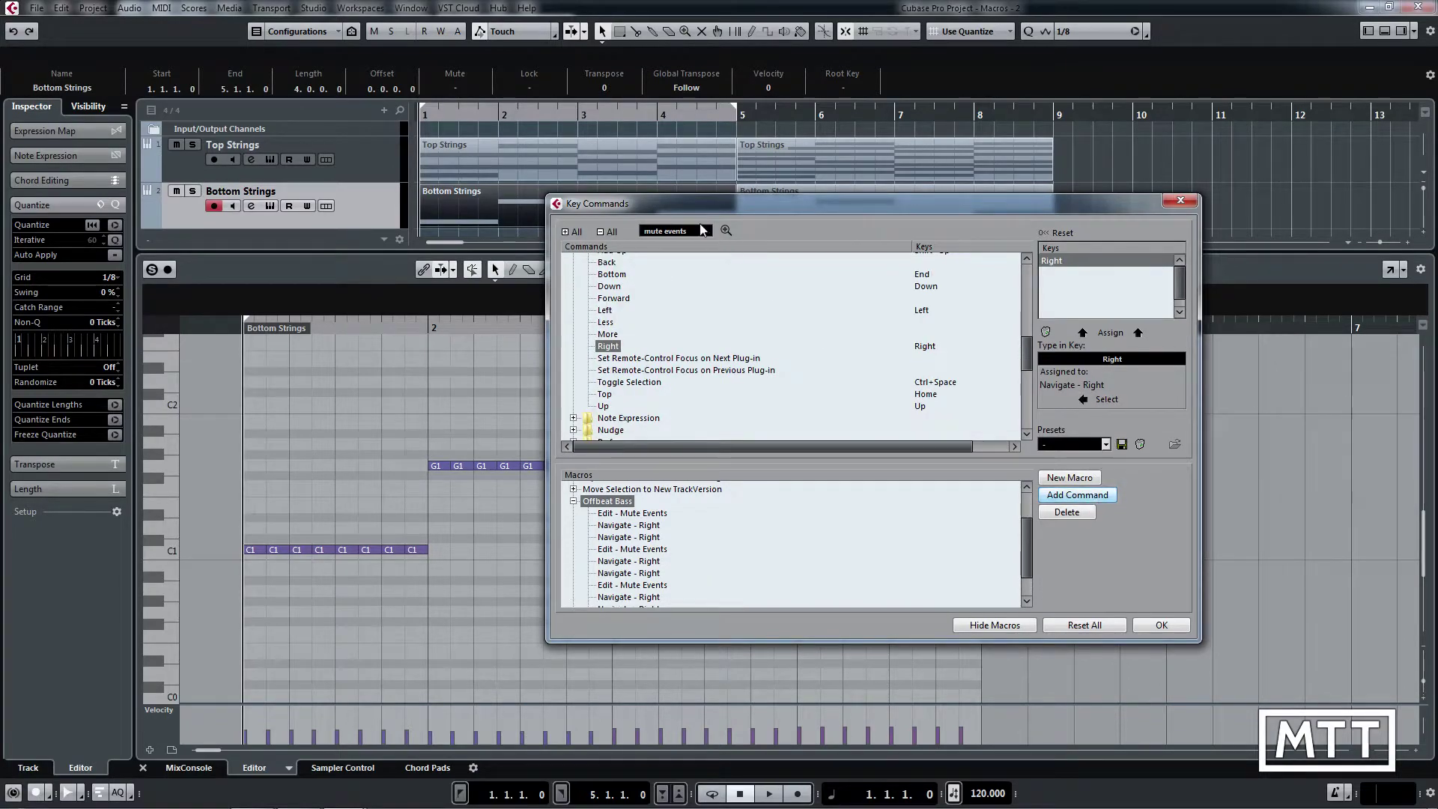
Step: Append a final Mute Events step followed by two Navigate - Right steps
{"action": "left_click", "coordinate": [726, 231]}
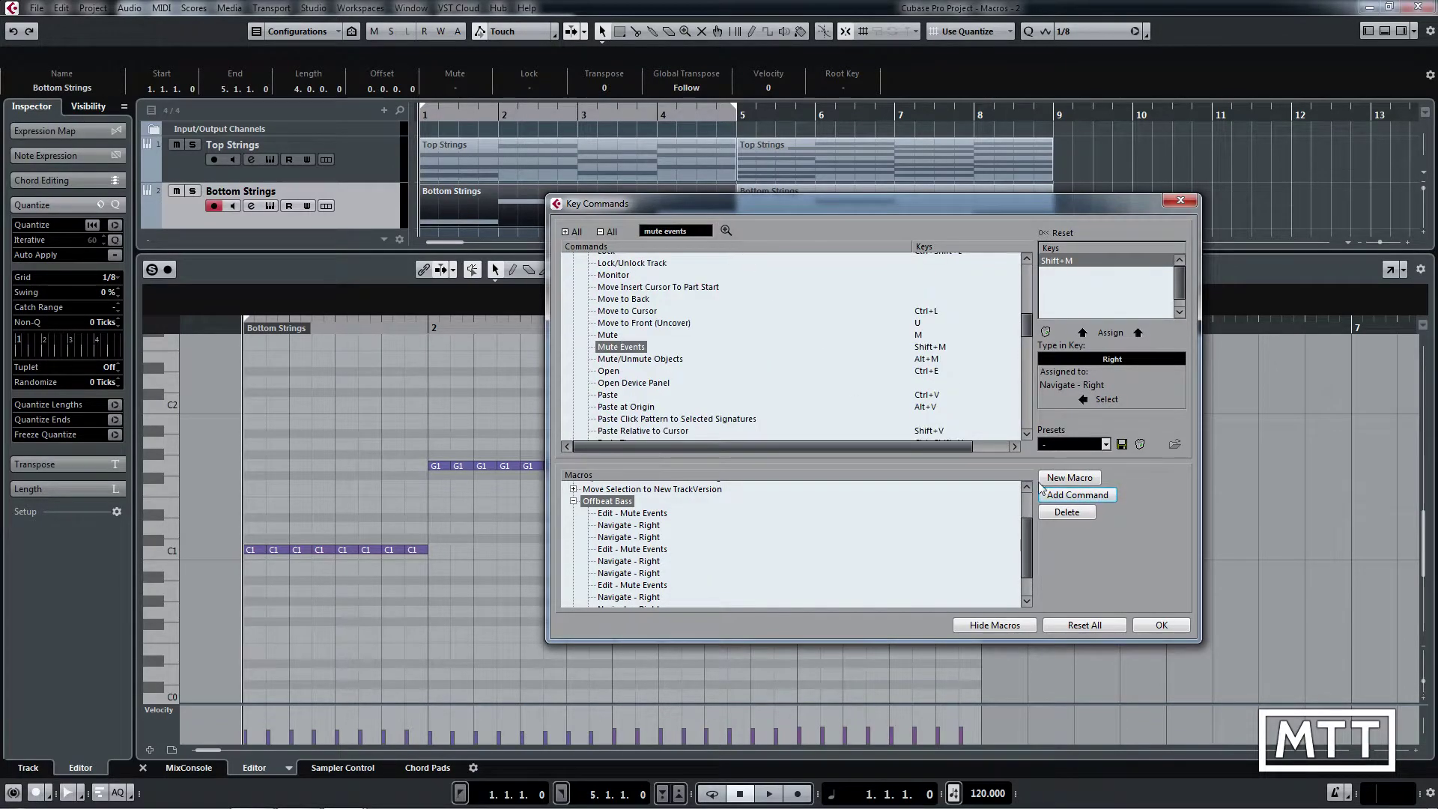
{"action": "left_click", "coordinate": [1088, 494]}
{"action": "left_click", "coordinate": [1095, 399]}
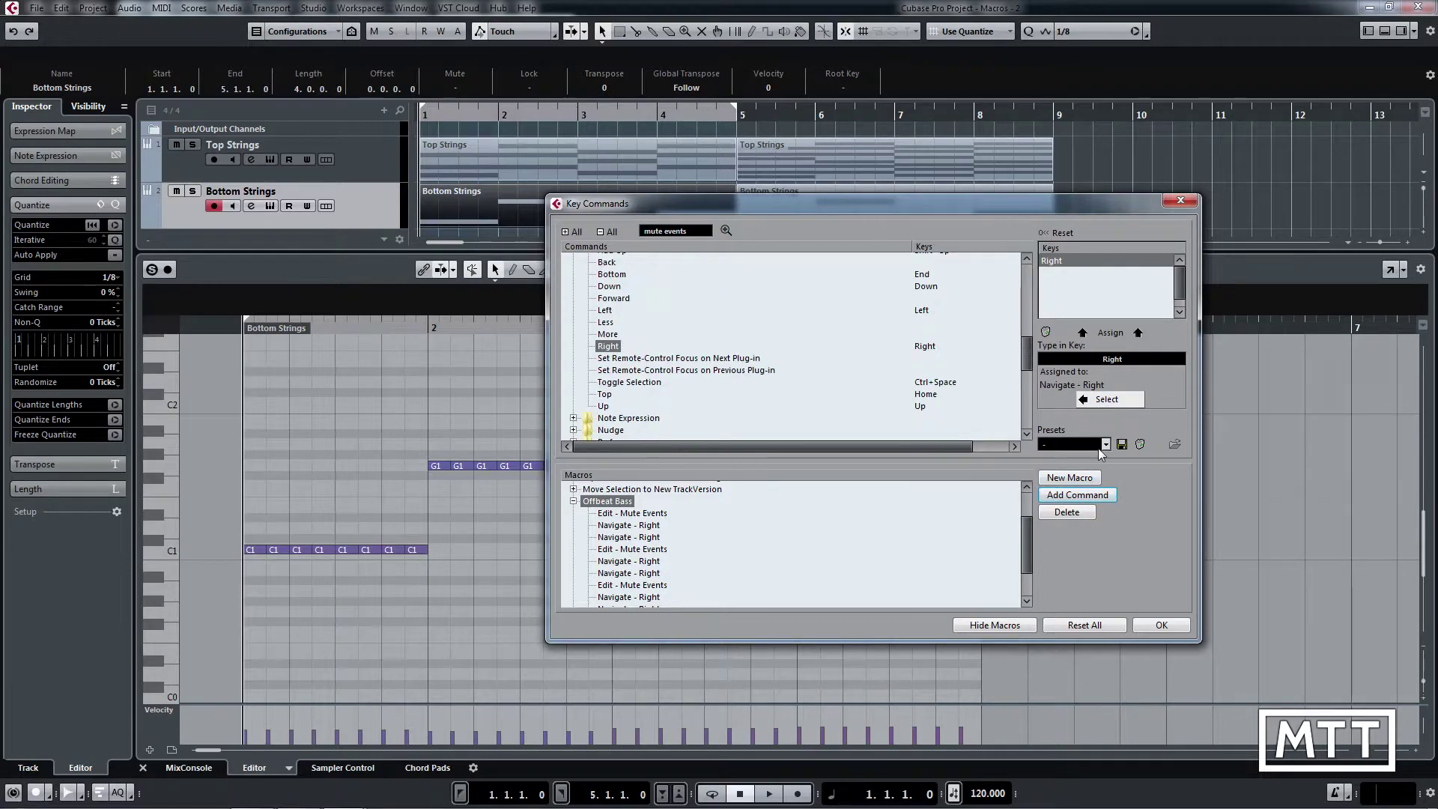
{"action": "left_click", "coordinate": [1094, 496]}
{"action": "left_click_drag", "start_coordinate": [1030, 536], "coordinate": [1032, 559]}
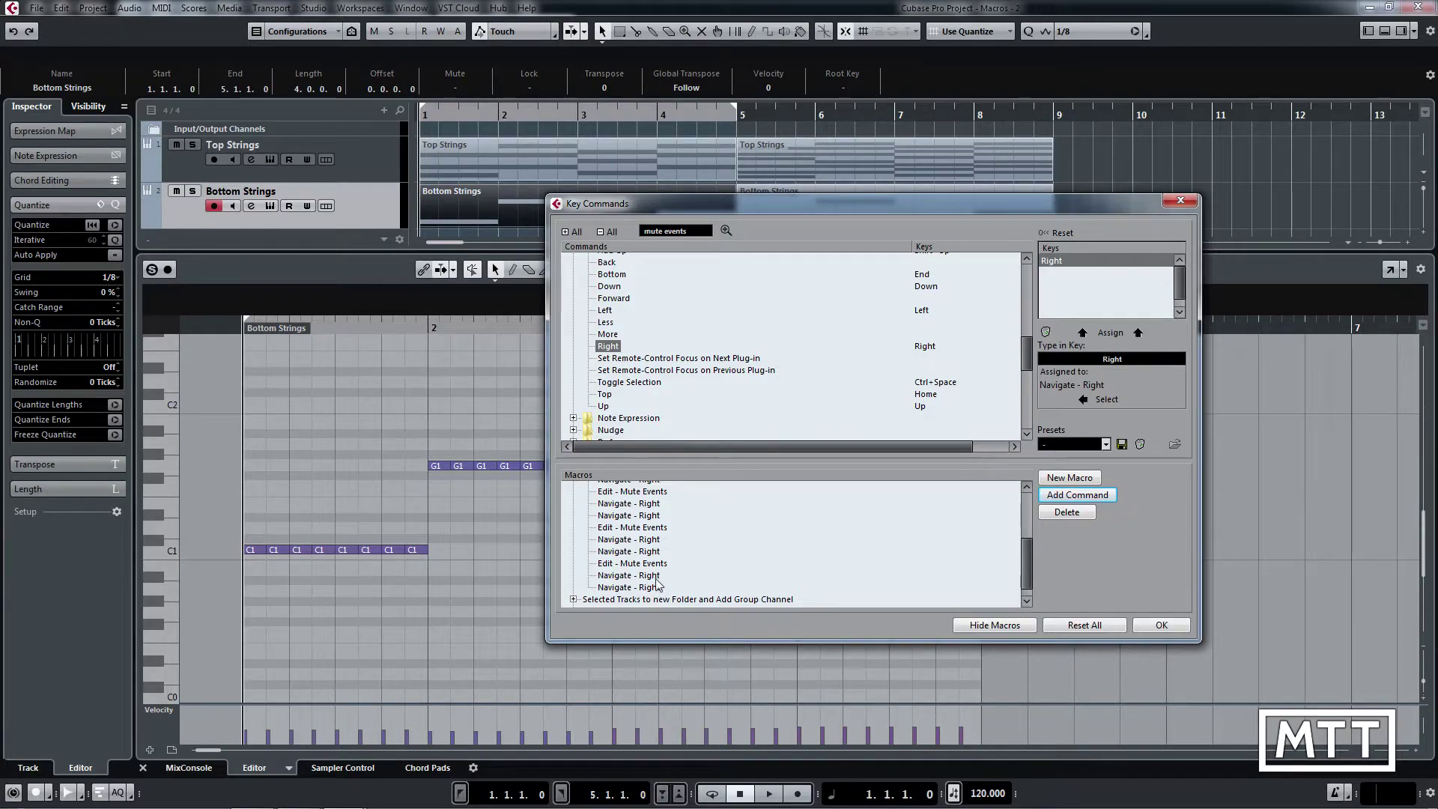
{"action": "scroll", "coordinate": [1026, 586], "scroll_direction": "down", "scroll_amount": 1}
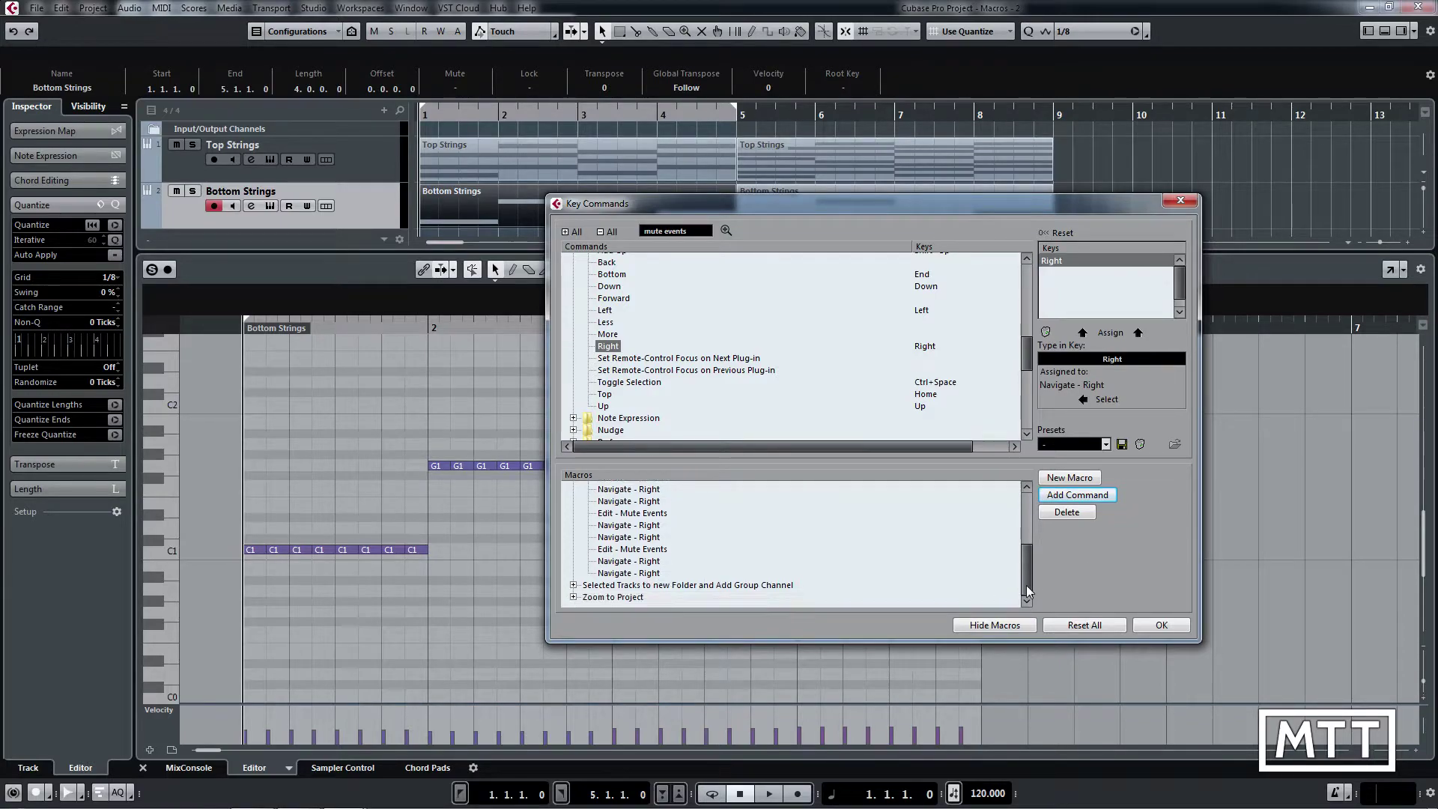
Step: Close Key Commands, select the first C1 note, and run Offbeat Bass from Edit > Macros
{"action": "left_click", "coordinate": [1161, 625]}
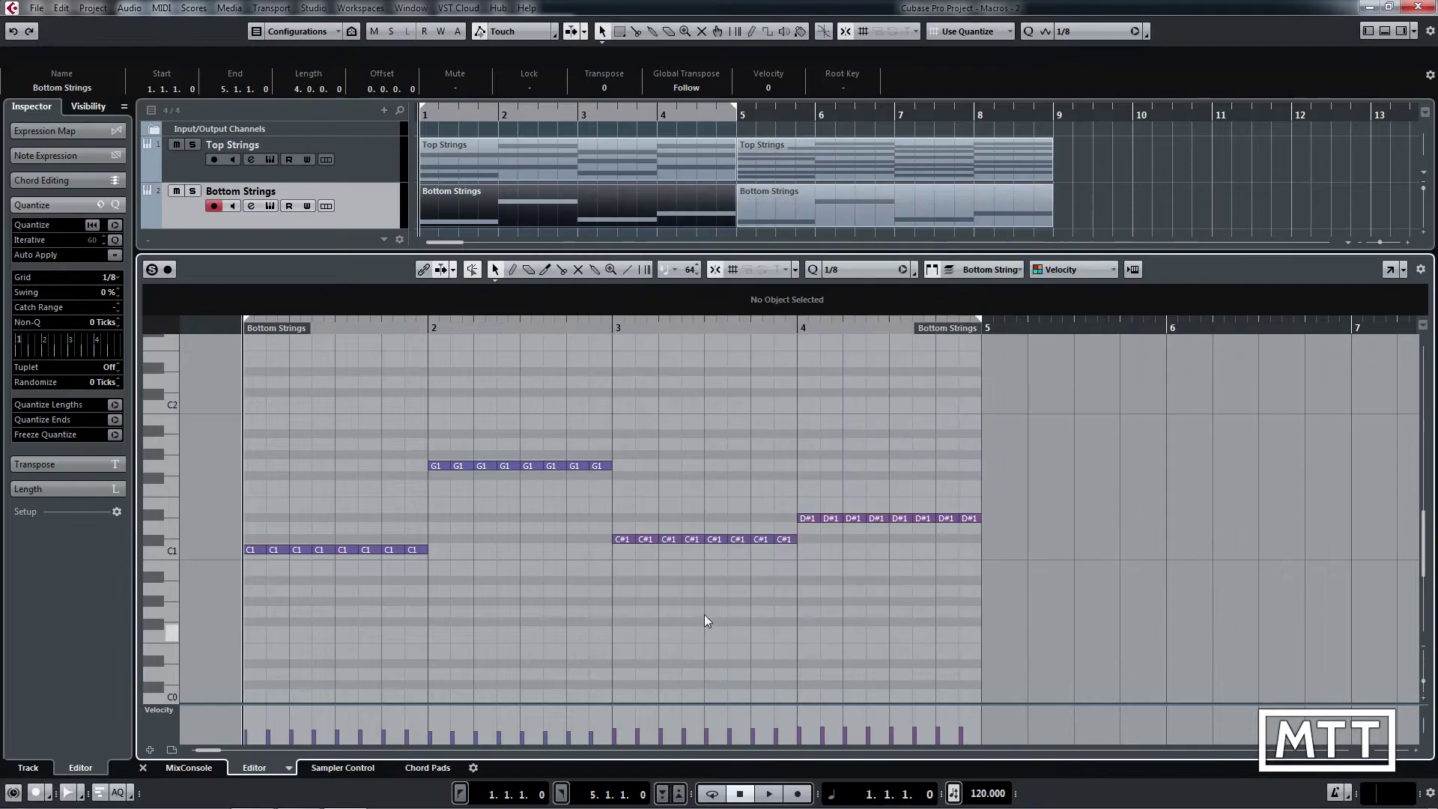
{"action": "left_click", "coordinate": [253, 549]}
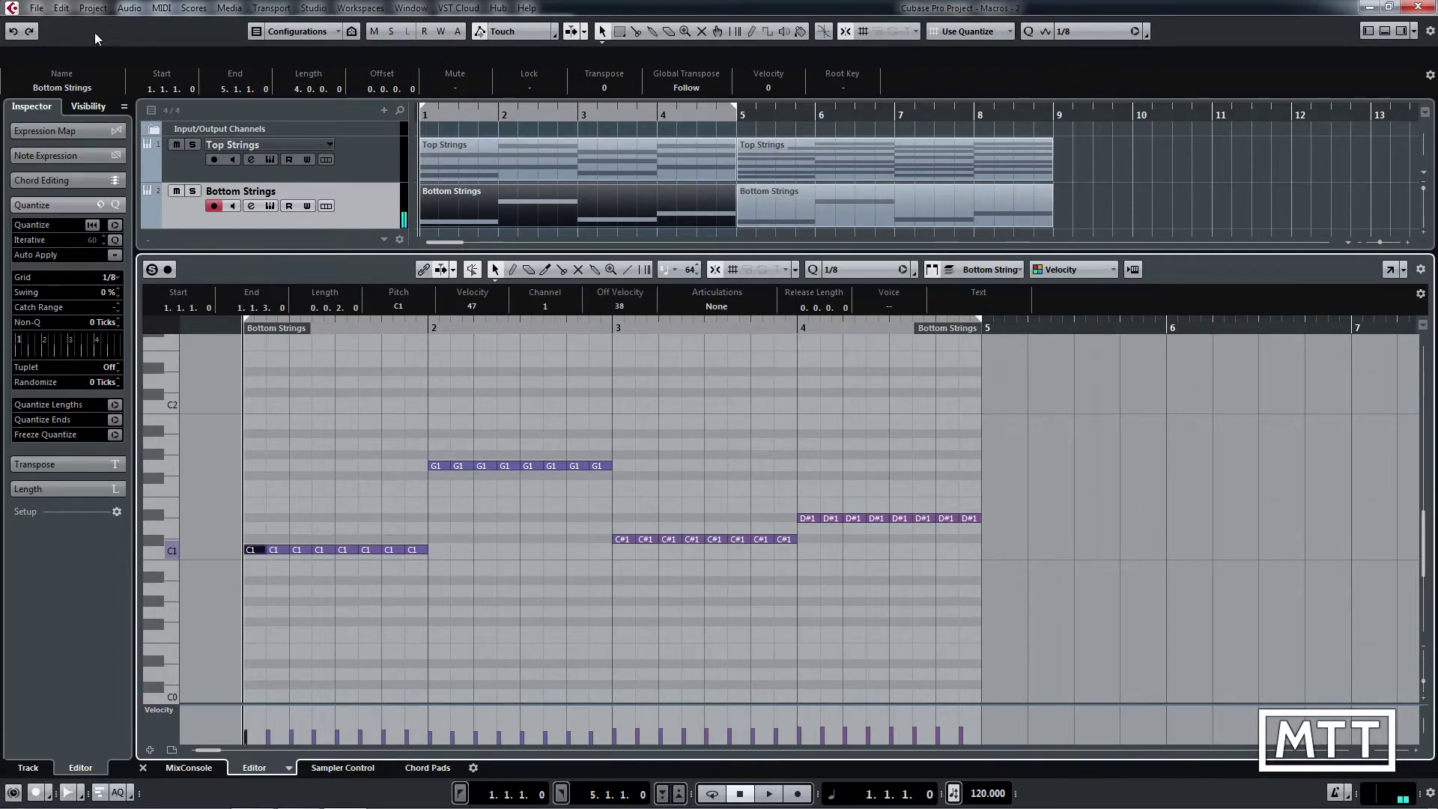
{"action": "left_click", "coordinate": [54, 10]}
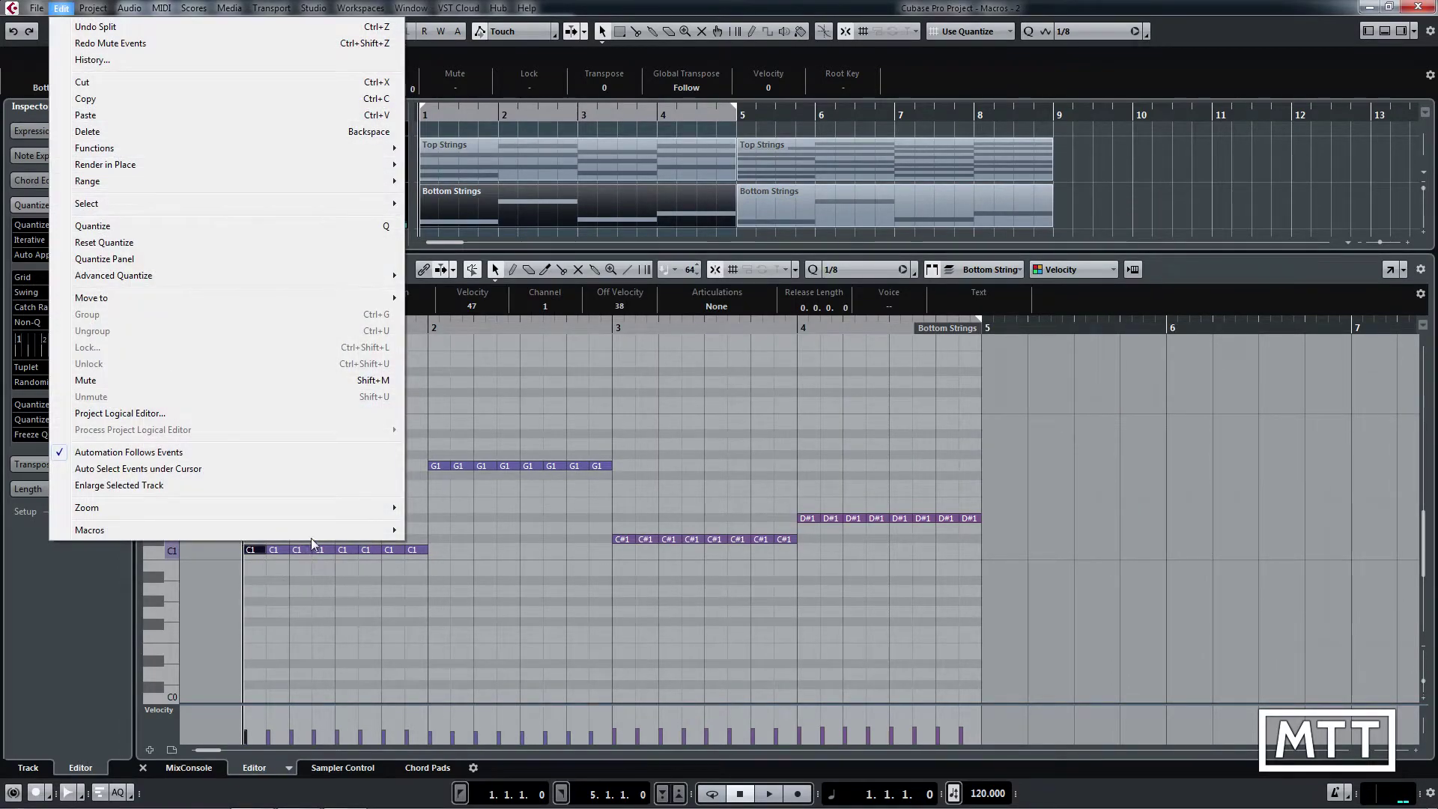
{"action": "mouse_move", "coordinate": [317, 533]}
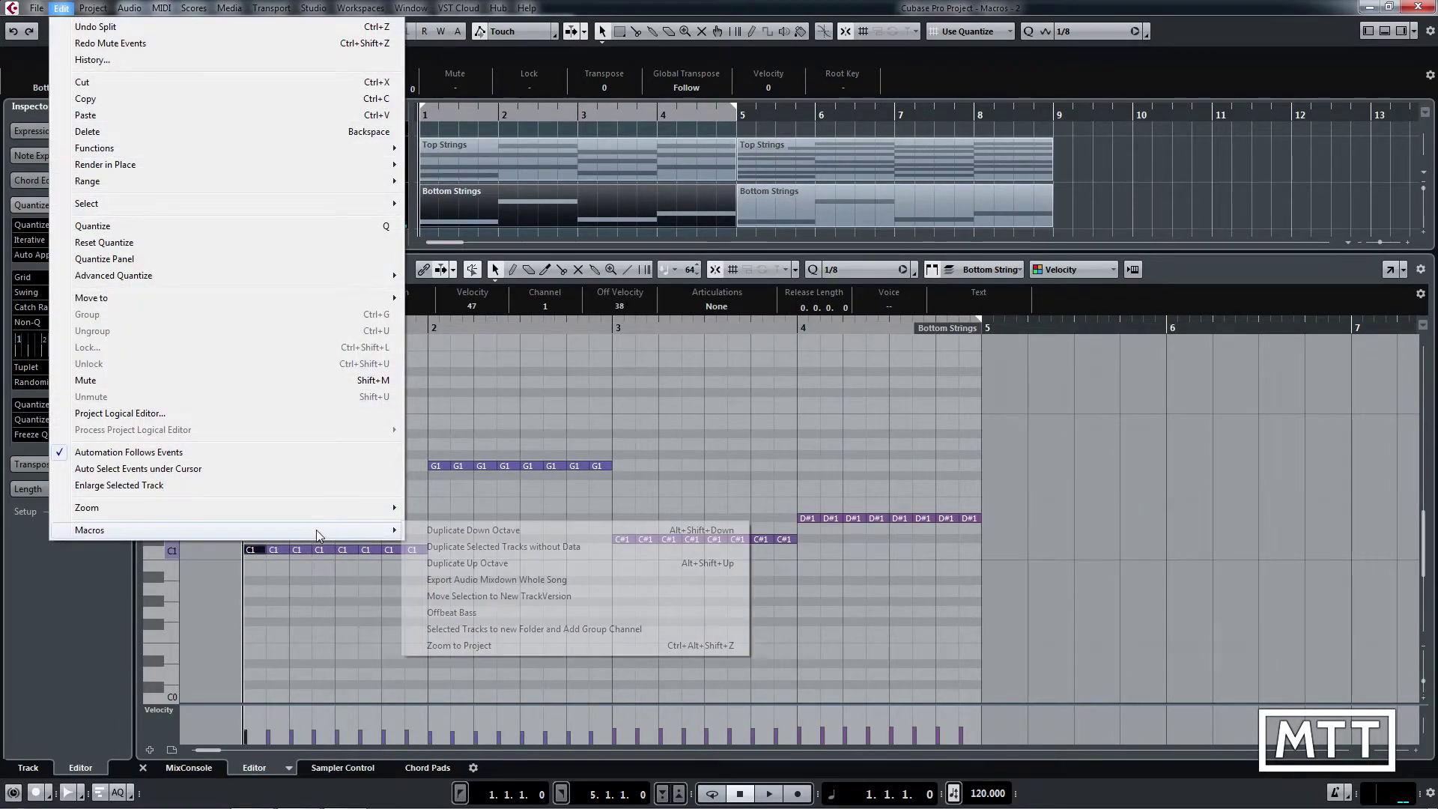
{"action": "left_click", "coordinate": [443, 613]}
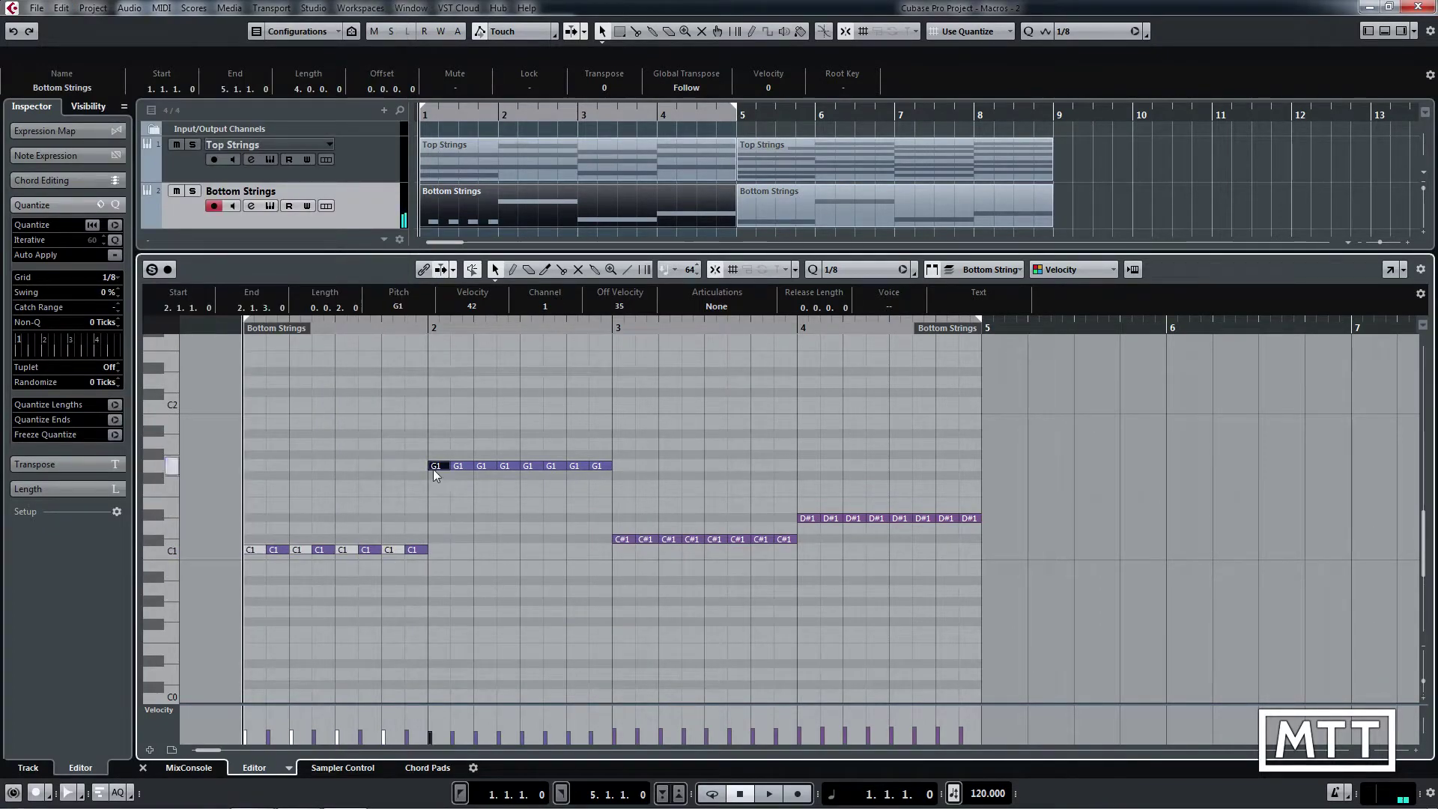
Step: Run the Offbeat Bass macro a second time and clear the note selection
{"action": "left_click", "coordinate": [61, 8]}
{"action": "mouse_move", "coordinate": [346, 531]}
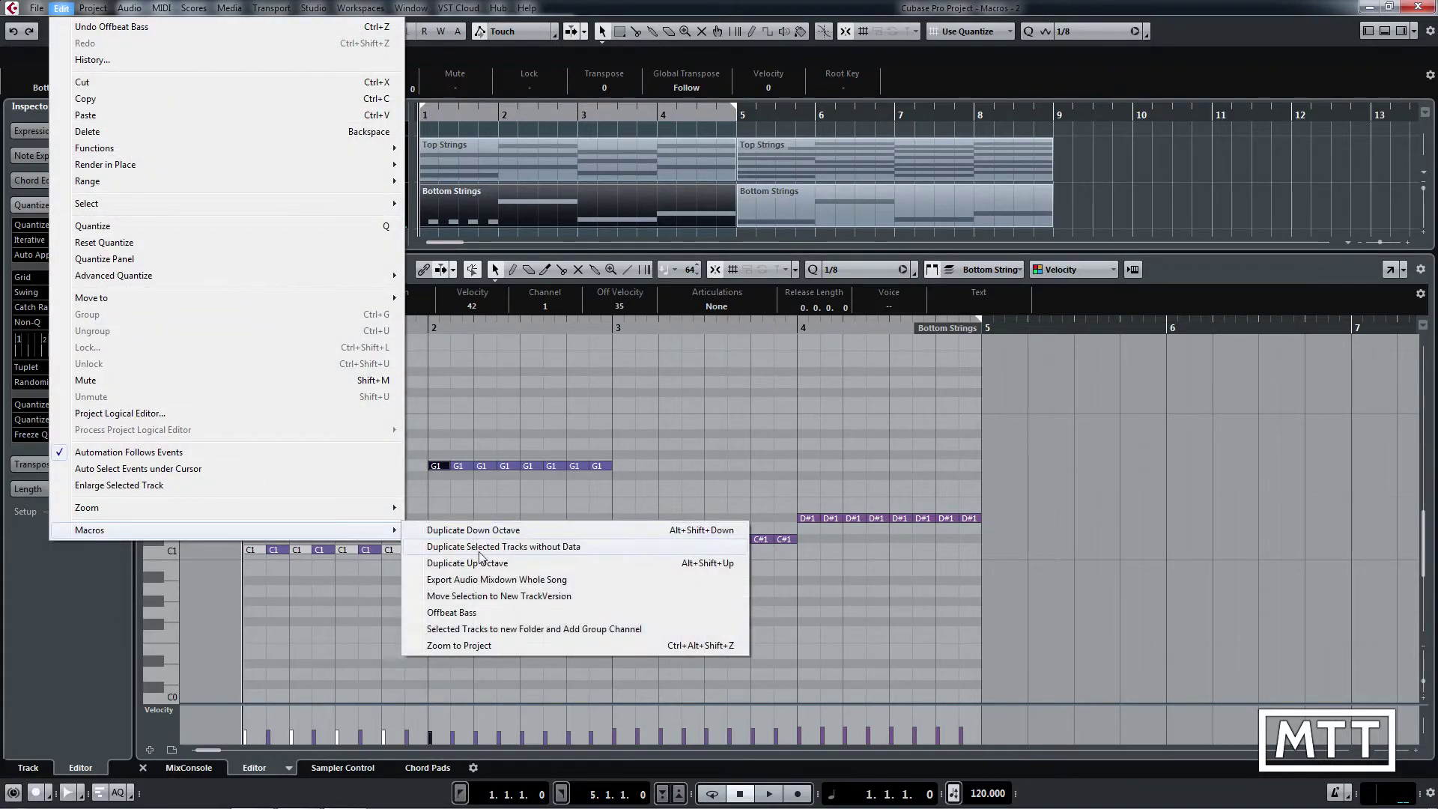
{"action": "left_click", "coordinate": [450, 613]}
{"action": "left_click", "coordinate": [555, 515]}
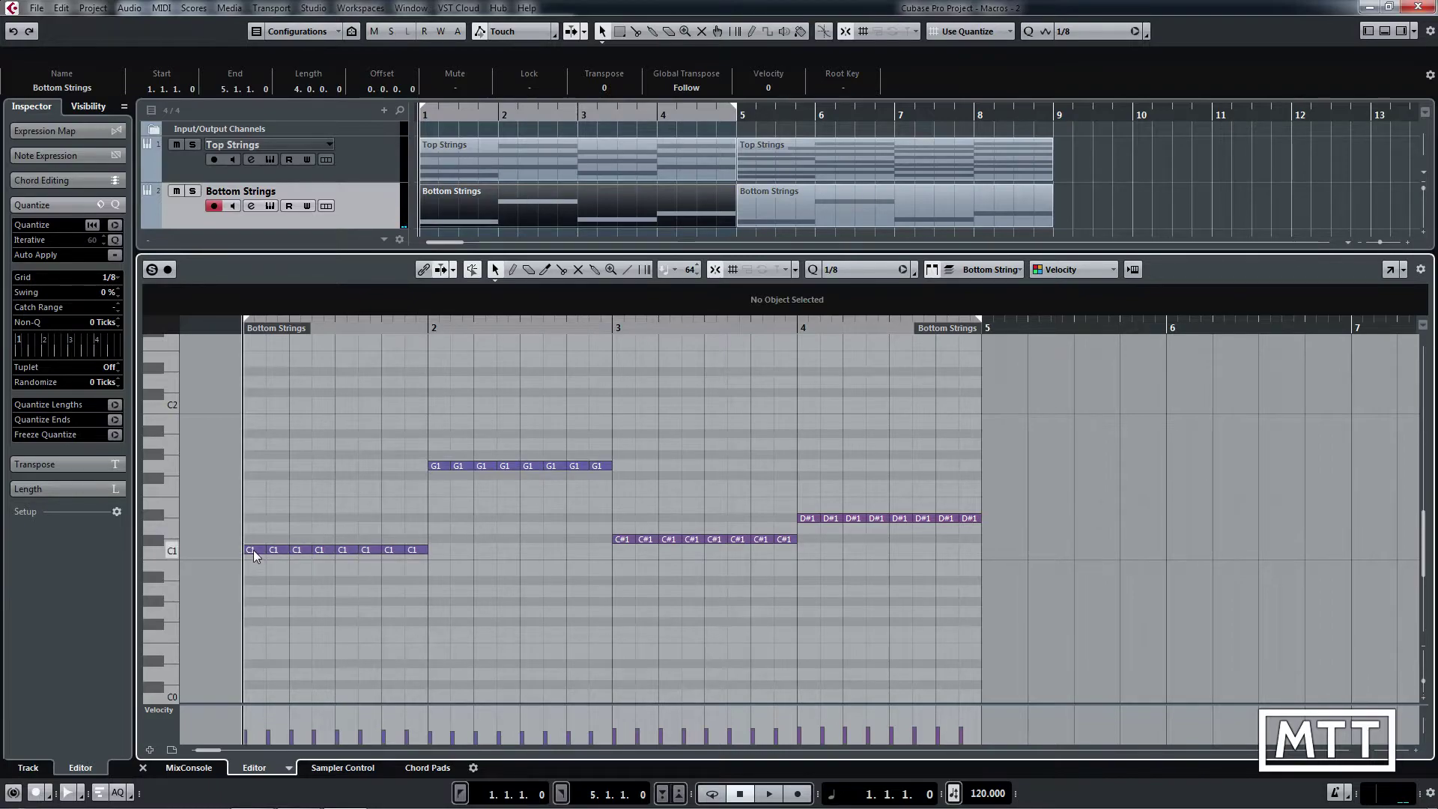
Step: Assign Alt+Shift+M to the Offbeat Bass macro in the Key Commands Macro folder
{"action": "left_click", "coordinate": [38, 9]}
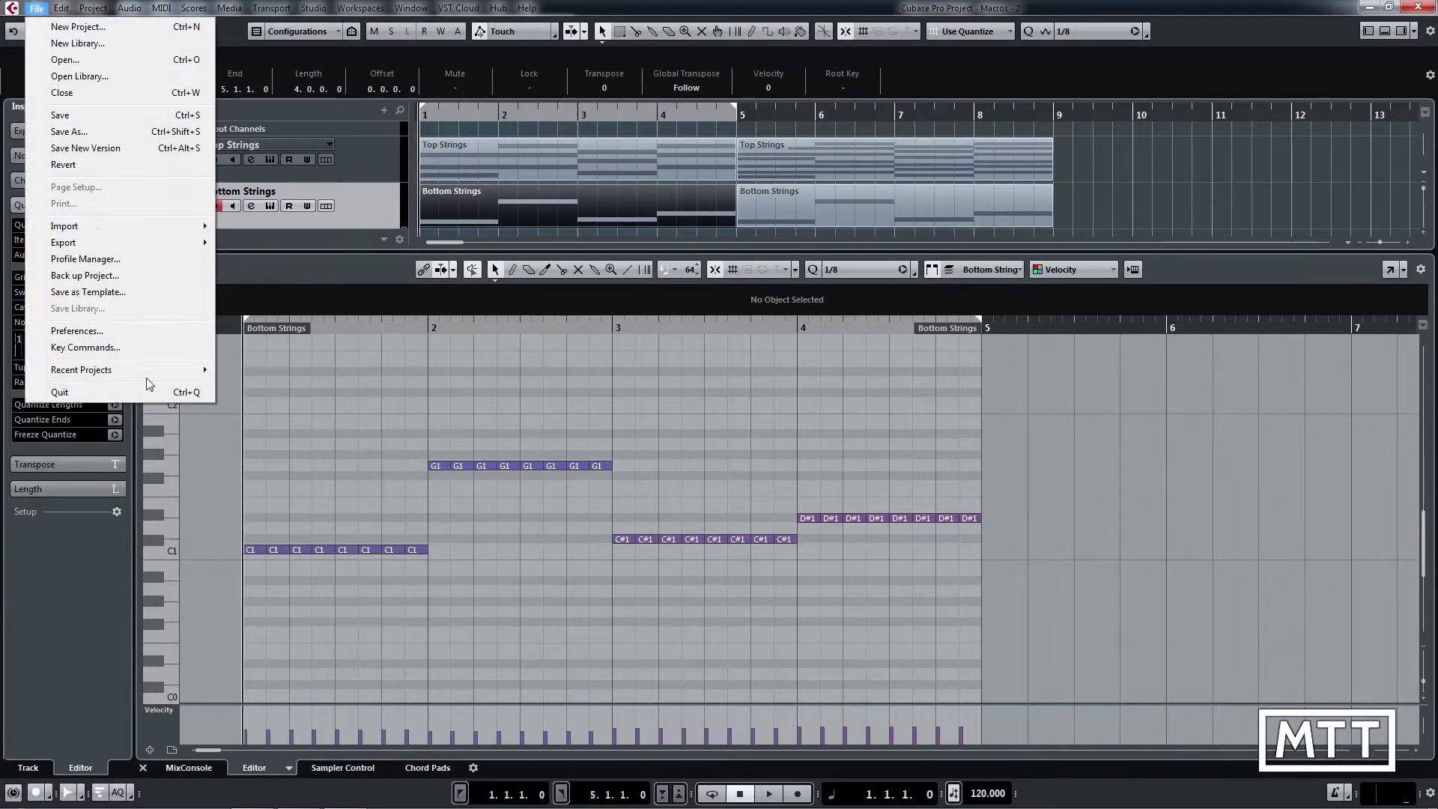
{"action": "mouse_move", "coordinate": [166, 377]}
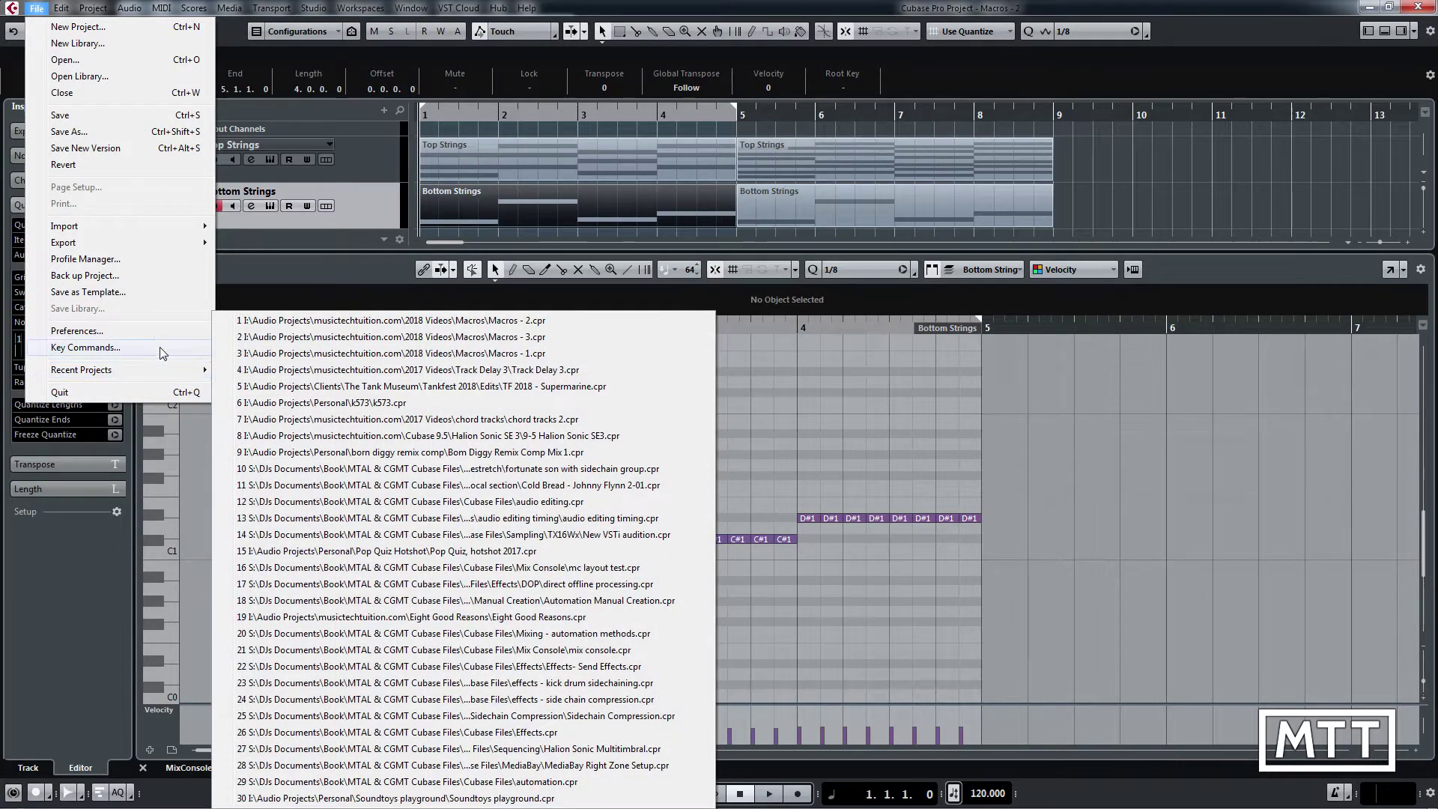
{"action": "left_click", "coordinate": [159, 348]}
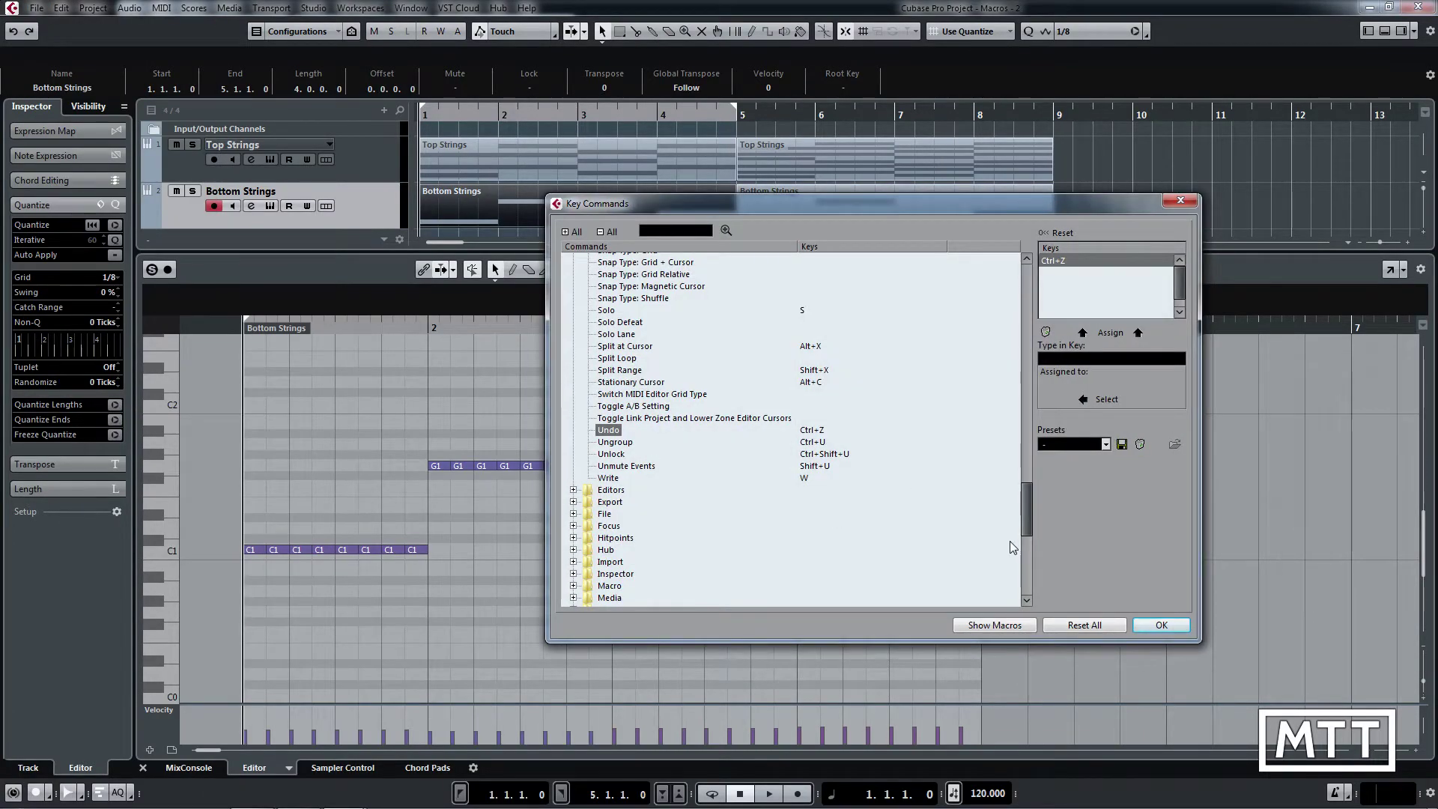
{"action": "left_click", "coordinate": [574, 585]}
{"action": "scroll", "coordinate": [702, 545], "scroll_direction": "down", "scroll_amount": 6}
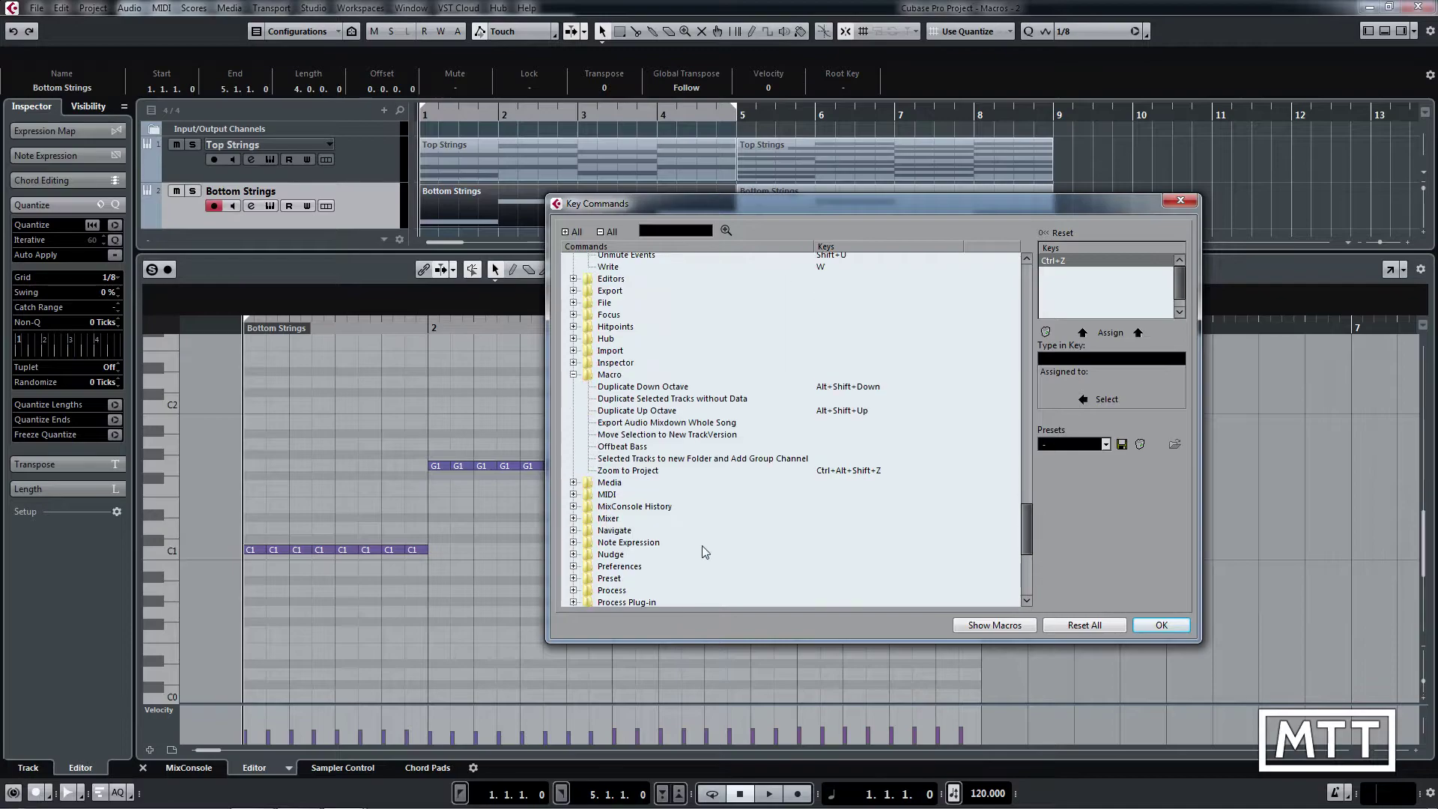
{"action": "left_click", "coordinate": [623, 447]}
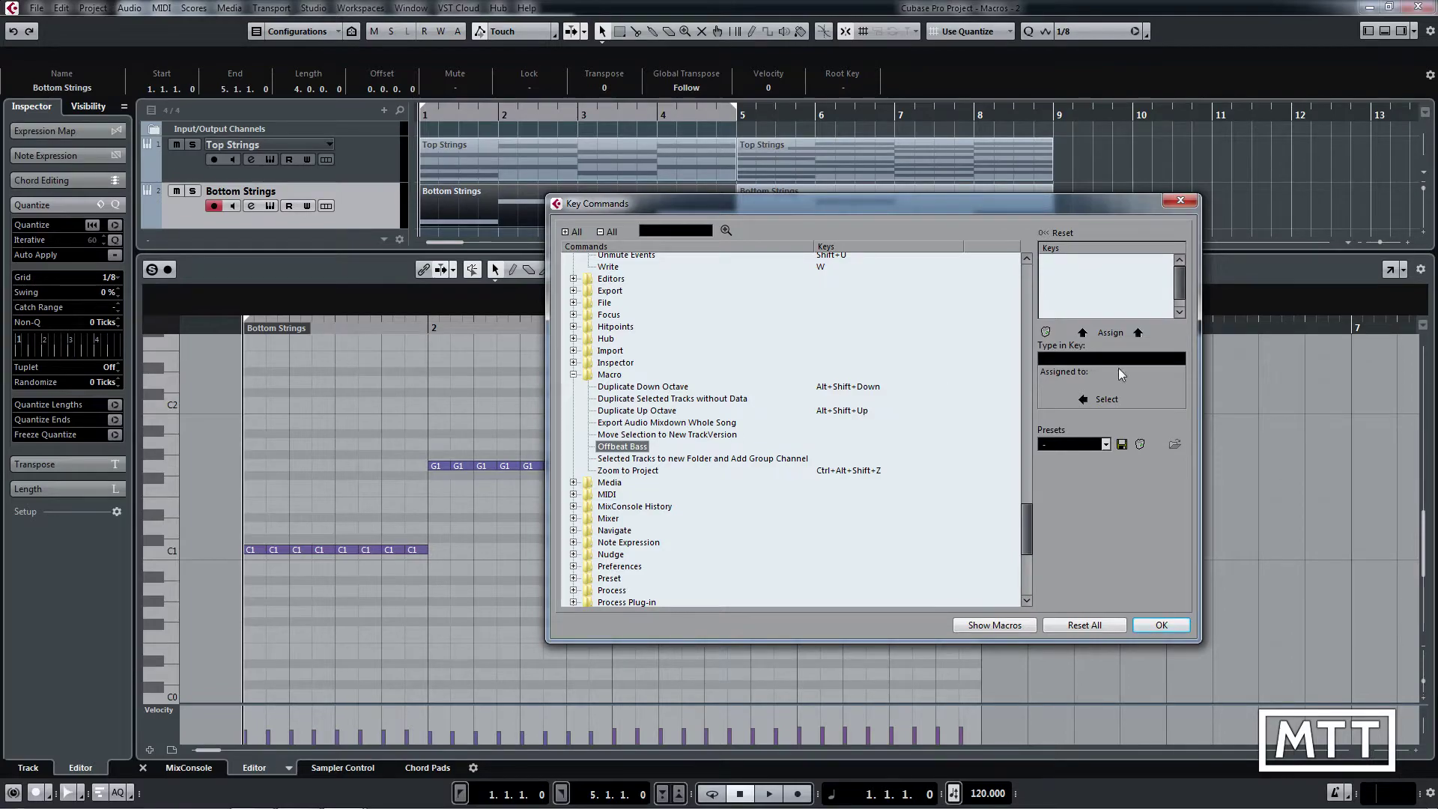
{"action": "left_click", "coordinate": [1135, 359]}
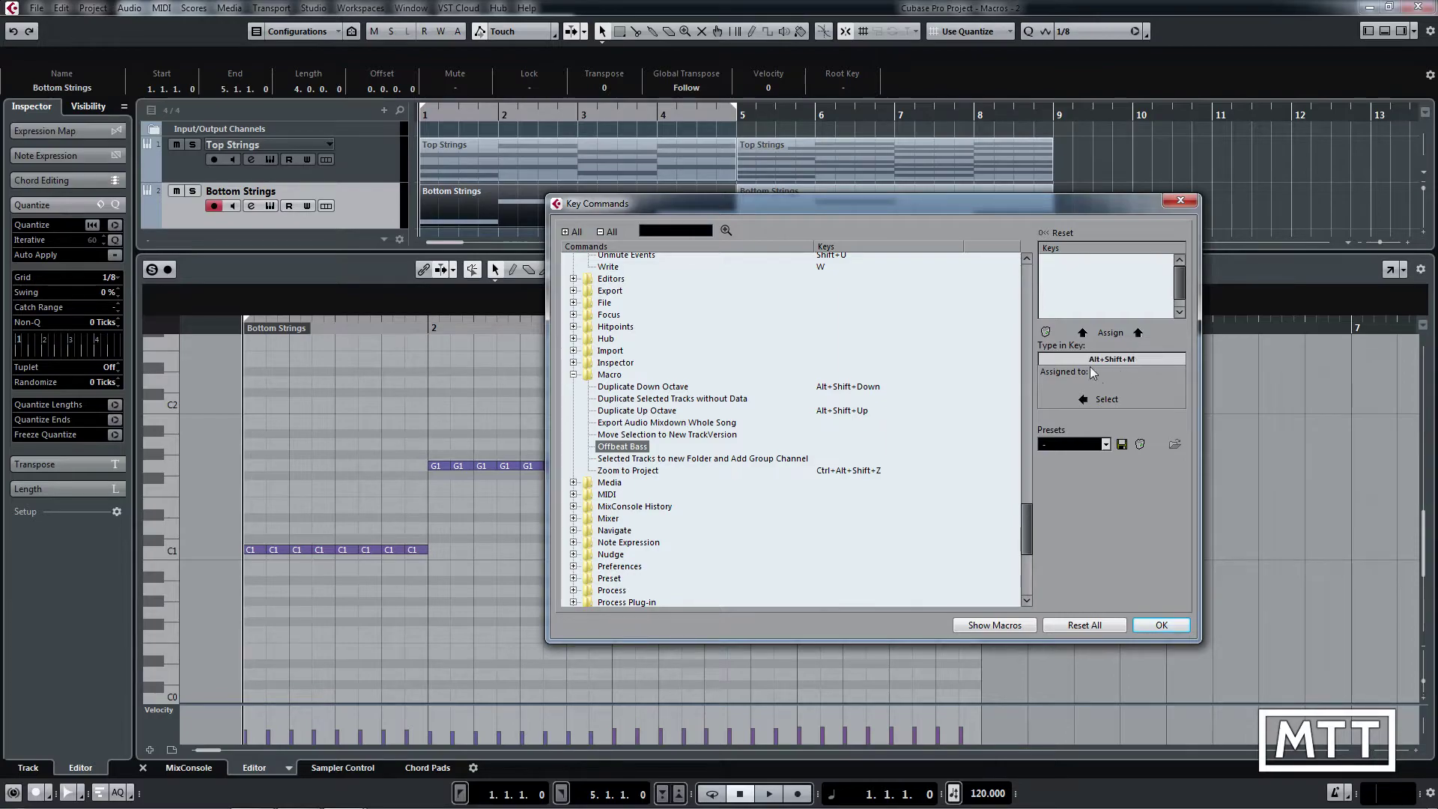
{"action": "left_click", "coordinate": [1106, 333]}
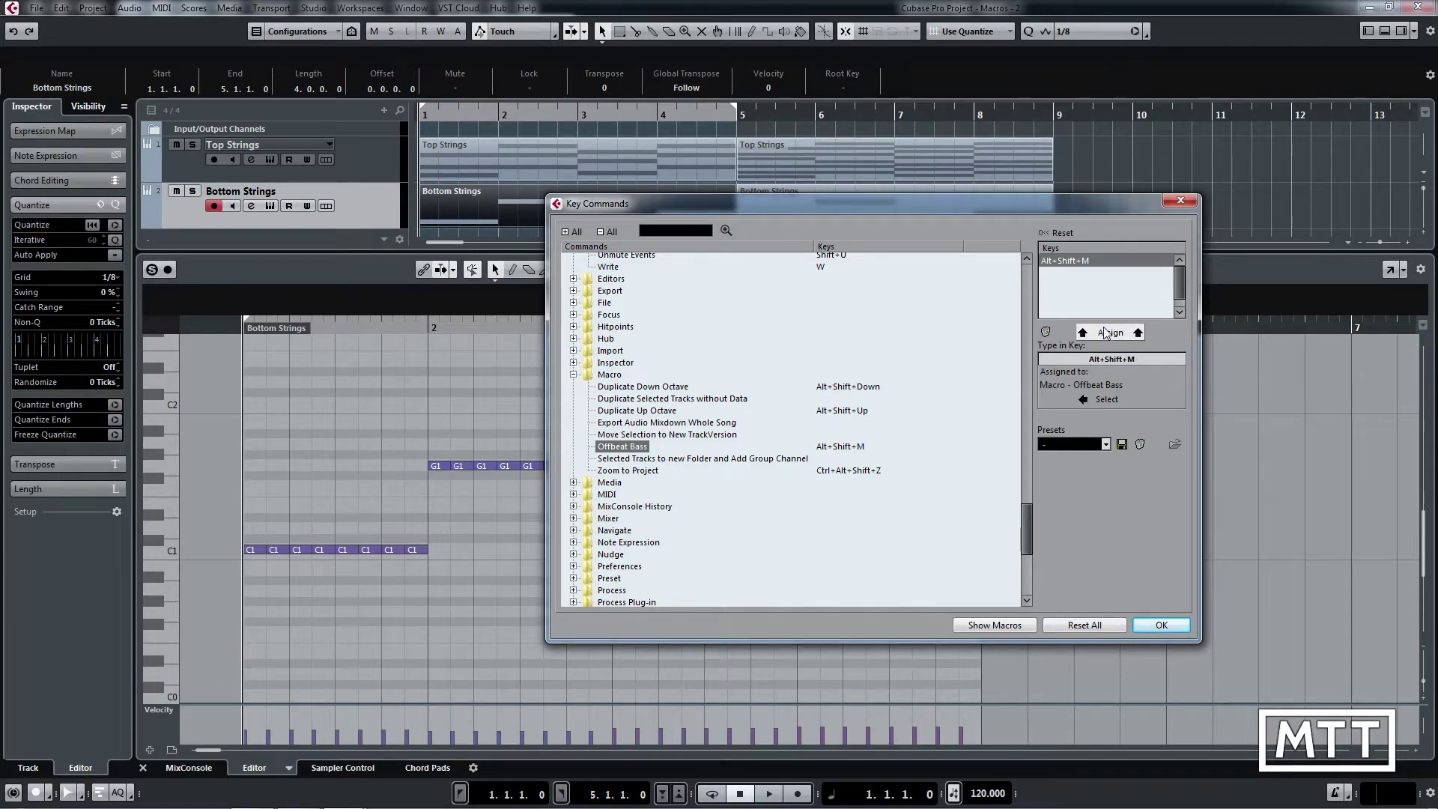
{"action": "left_click", "coordinate": [1161, 625]}
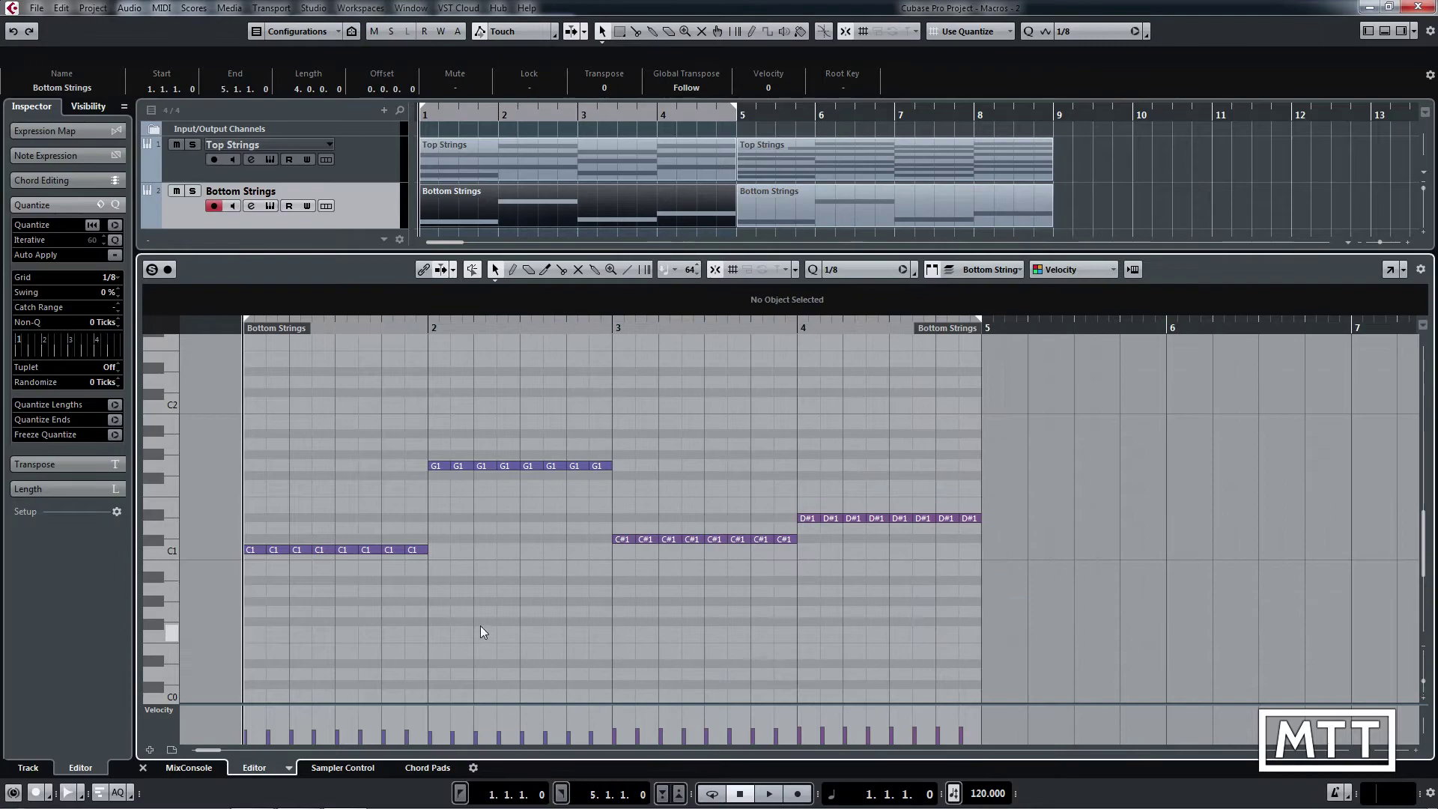
Step: Select the first C1 note and run Offbeat Bass with Alt+Shift+M
{"action": "left_click", "coordinate": [255, 549]}
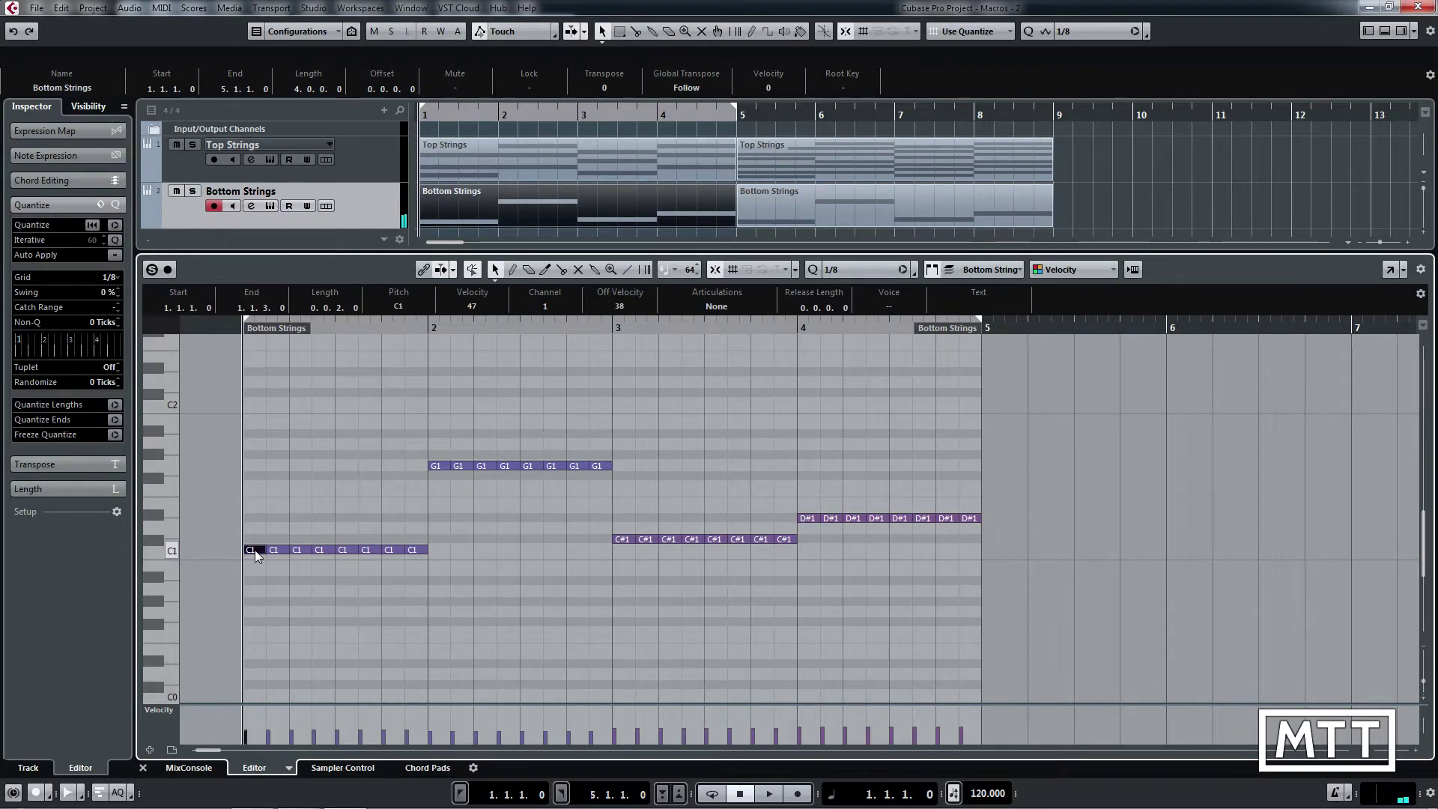
{"action": "key", "text": "alt+shift+m"}
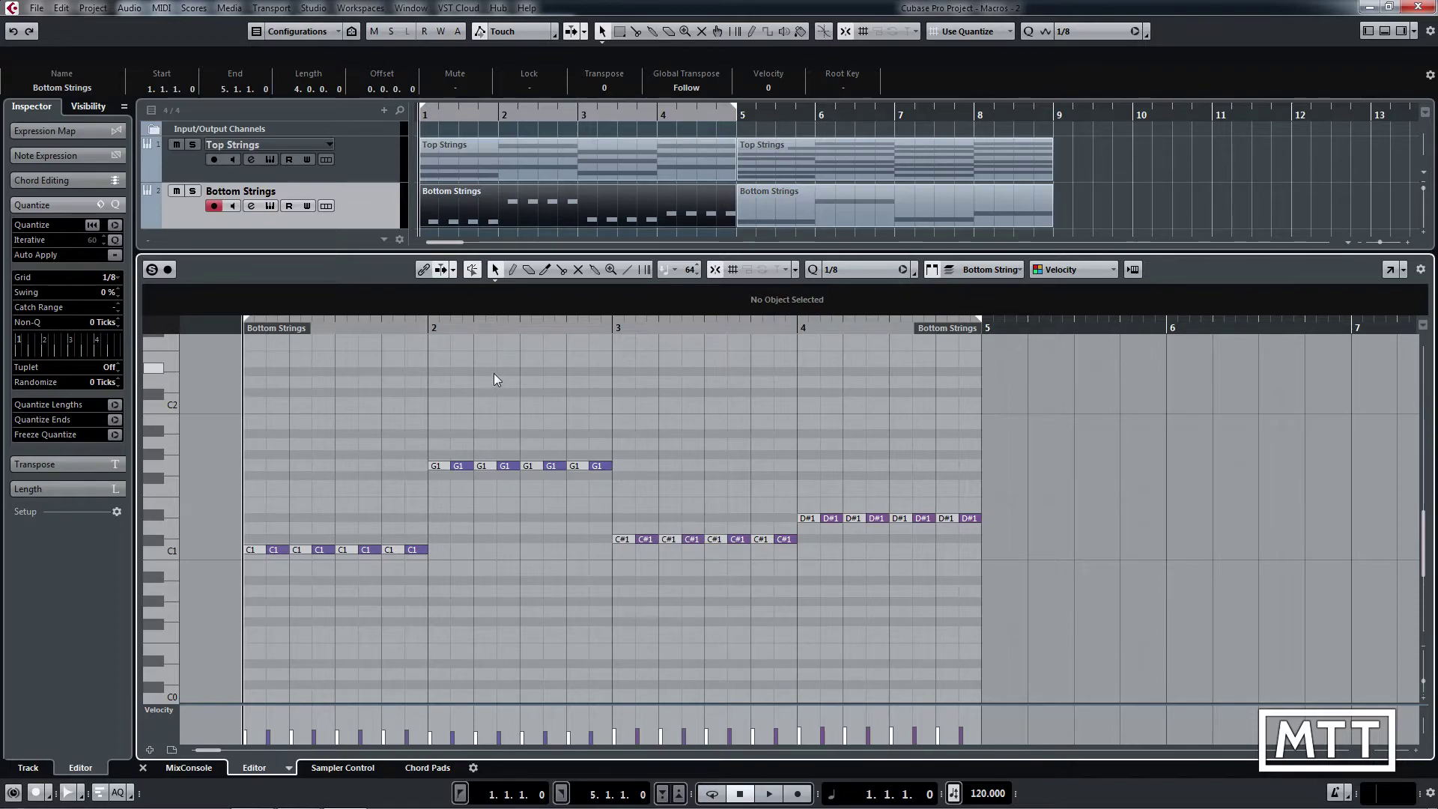
Step: Undo the offbeat change and raise every other C1 note an octave to C2
{"action": "key", "text": "ctrl+l"}
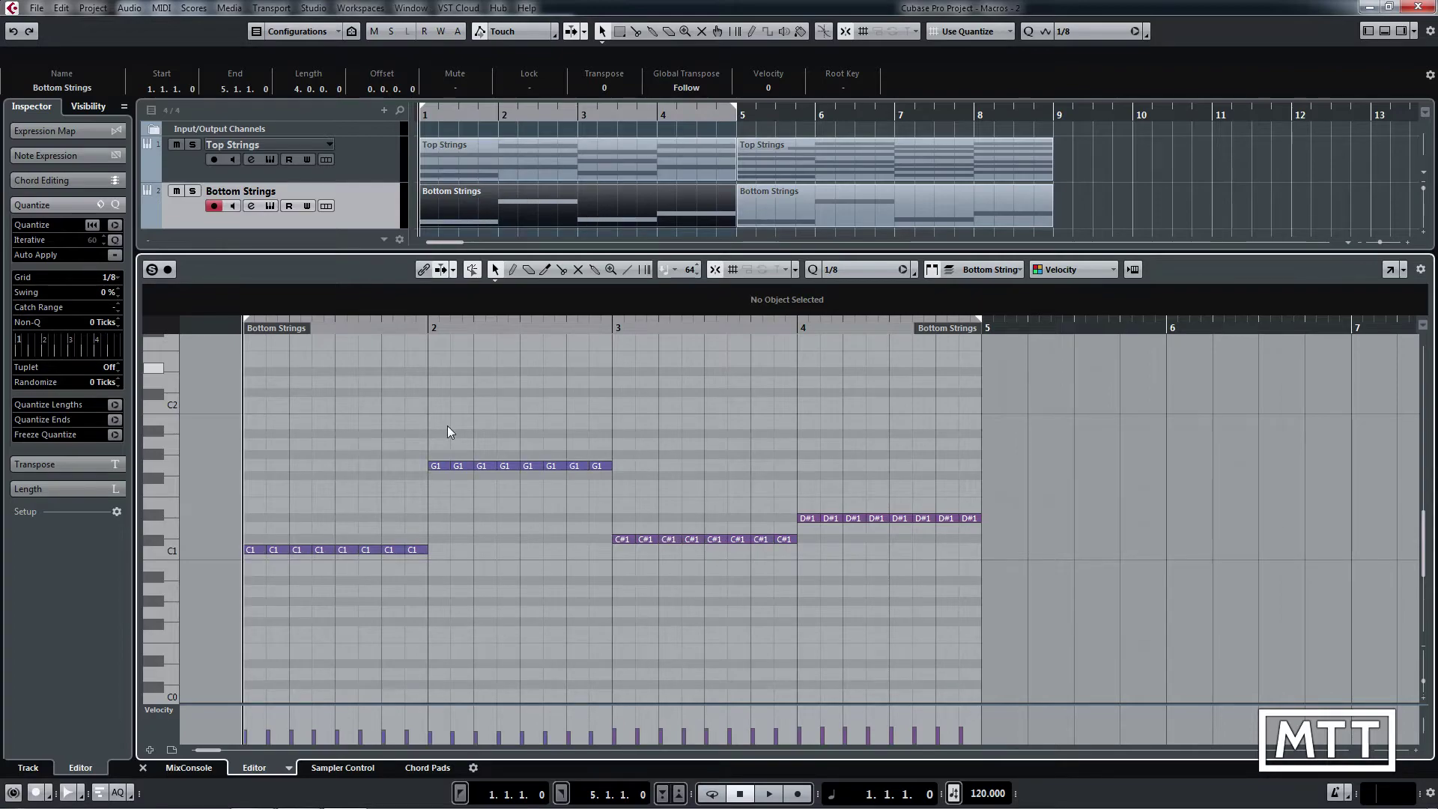
{"action": "left_click", "coordinate": [275, 550]}
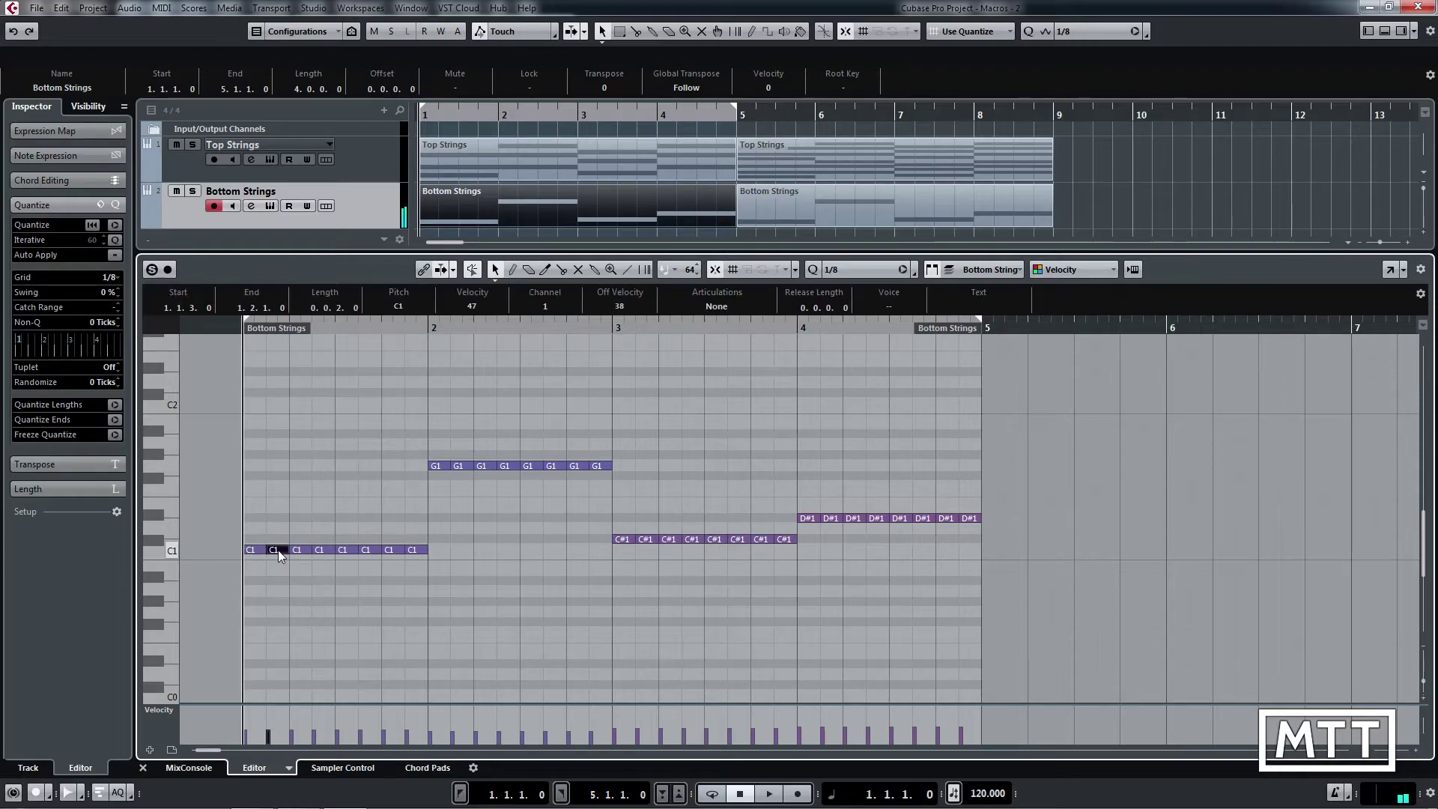
{"action": "key", "text": "shift+Up"}
{"action": "key", "text": "Right"}
{"action": "key", "text": "Right"}
{"action": "key", "text": "shift+Up"}
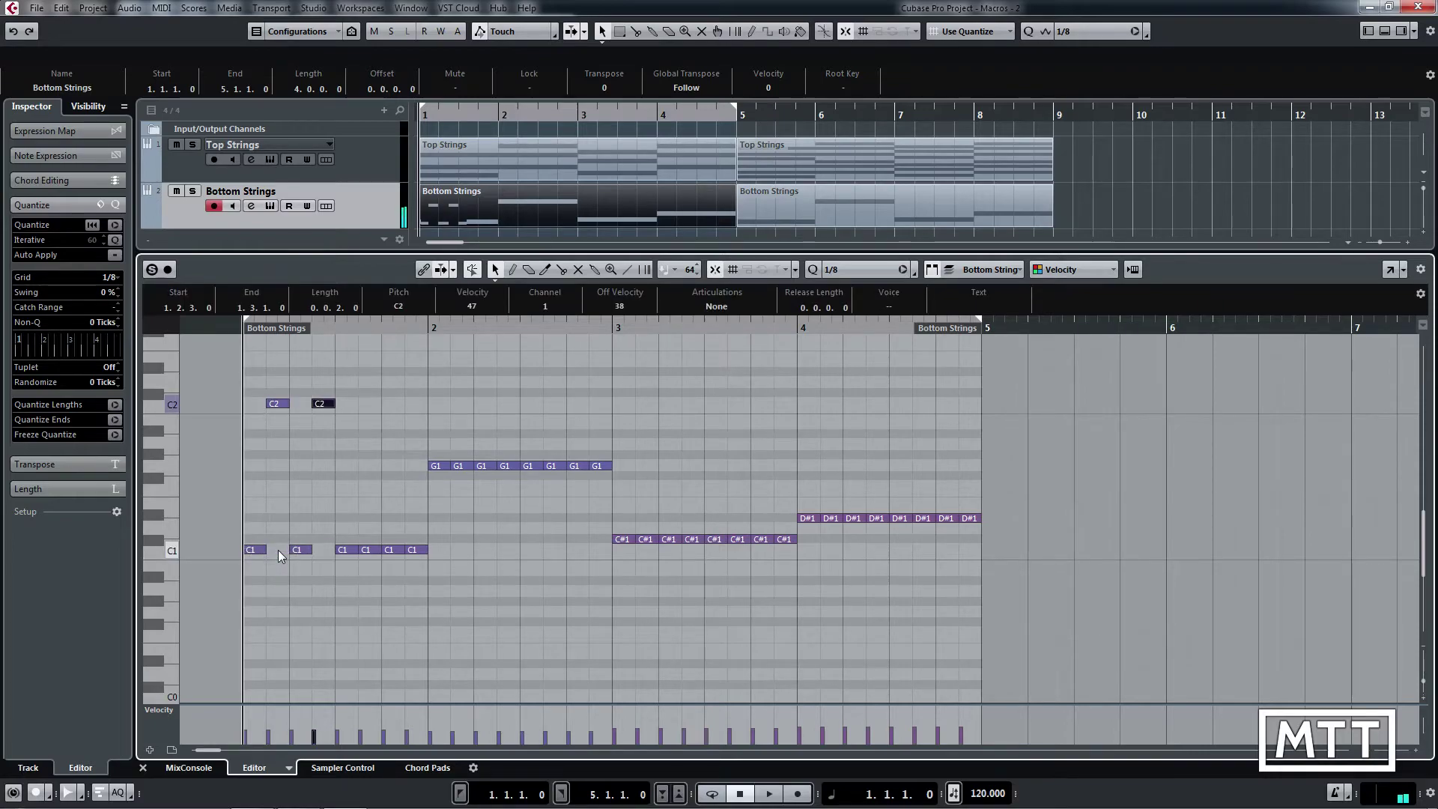
{"action": "key", "text": "Right"}
{"action": "key", "text": "Right"}
{"action": "key", "text": "shift+Up"}
{"action": "key", "text": "Right"}
{"action": "key", "text": "Right"}
{"action": "key", "text": "shift+Up"}
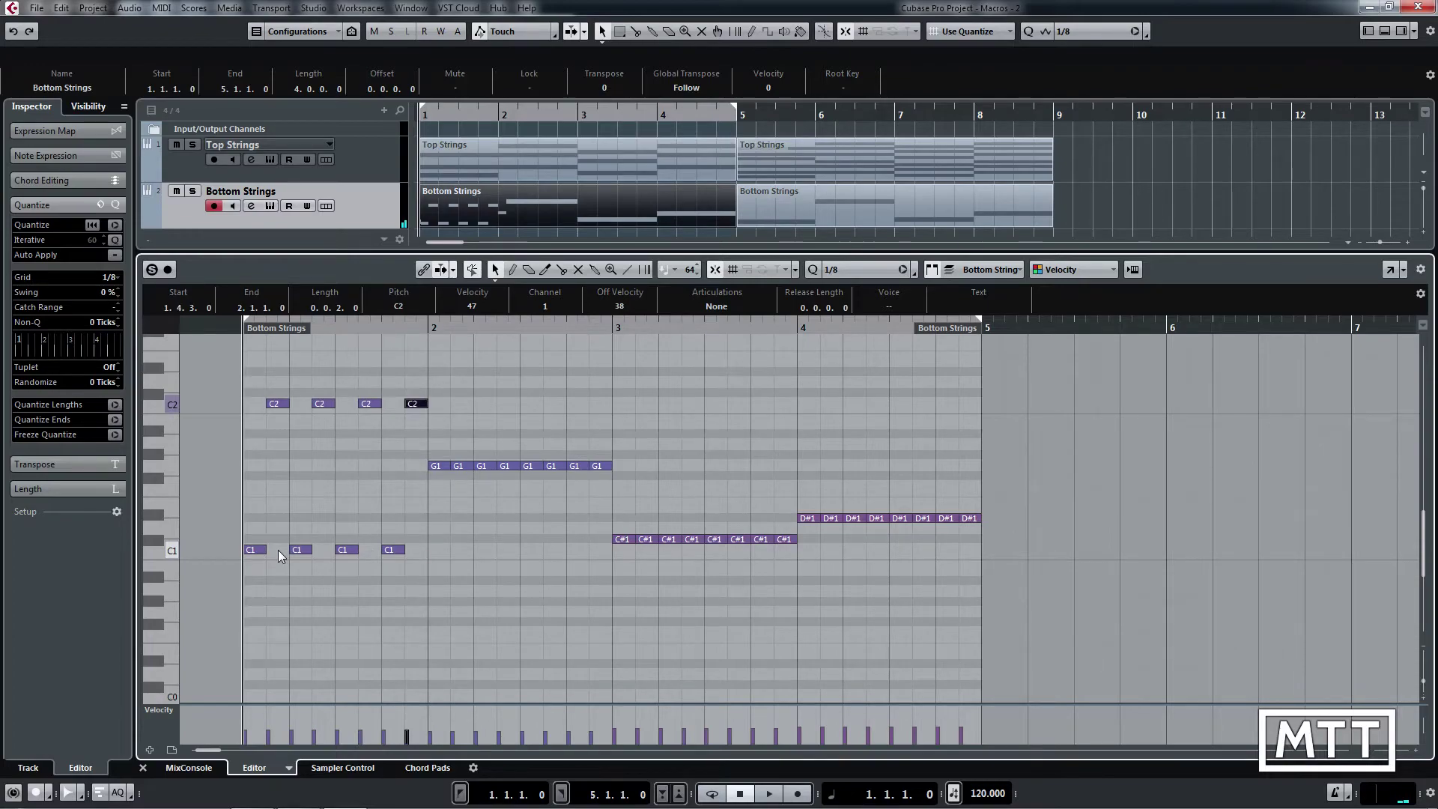
Step: Play the octave-jumping bass, mute Top Strings, play again, then undo the raises
{"action": "key", "text": "space"}
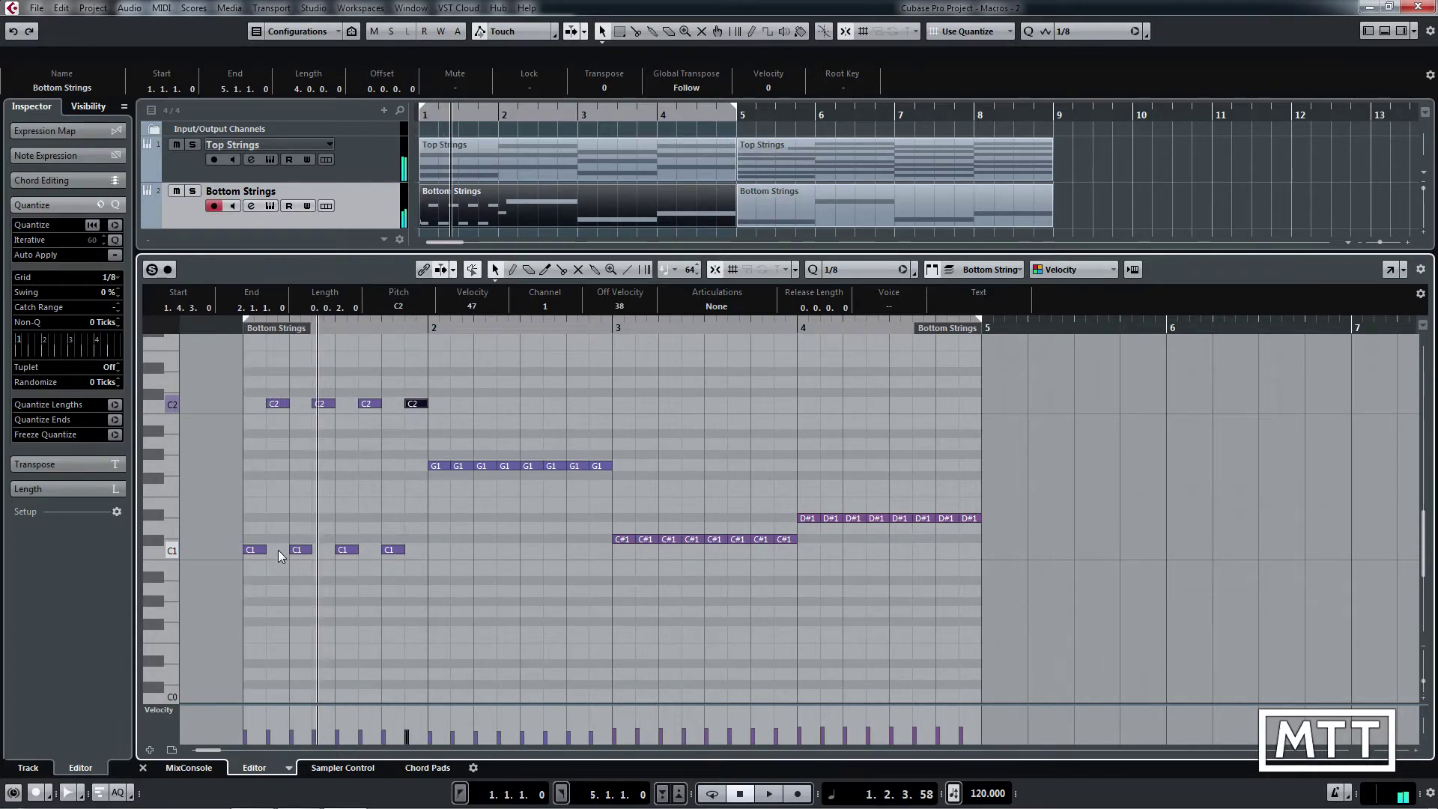
{"action": "left_click", "coordinate": [178, 144]}
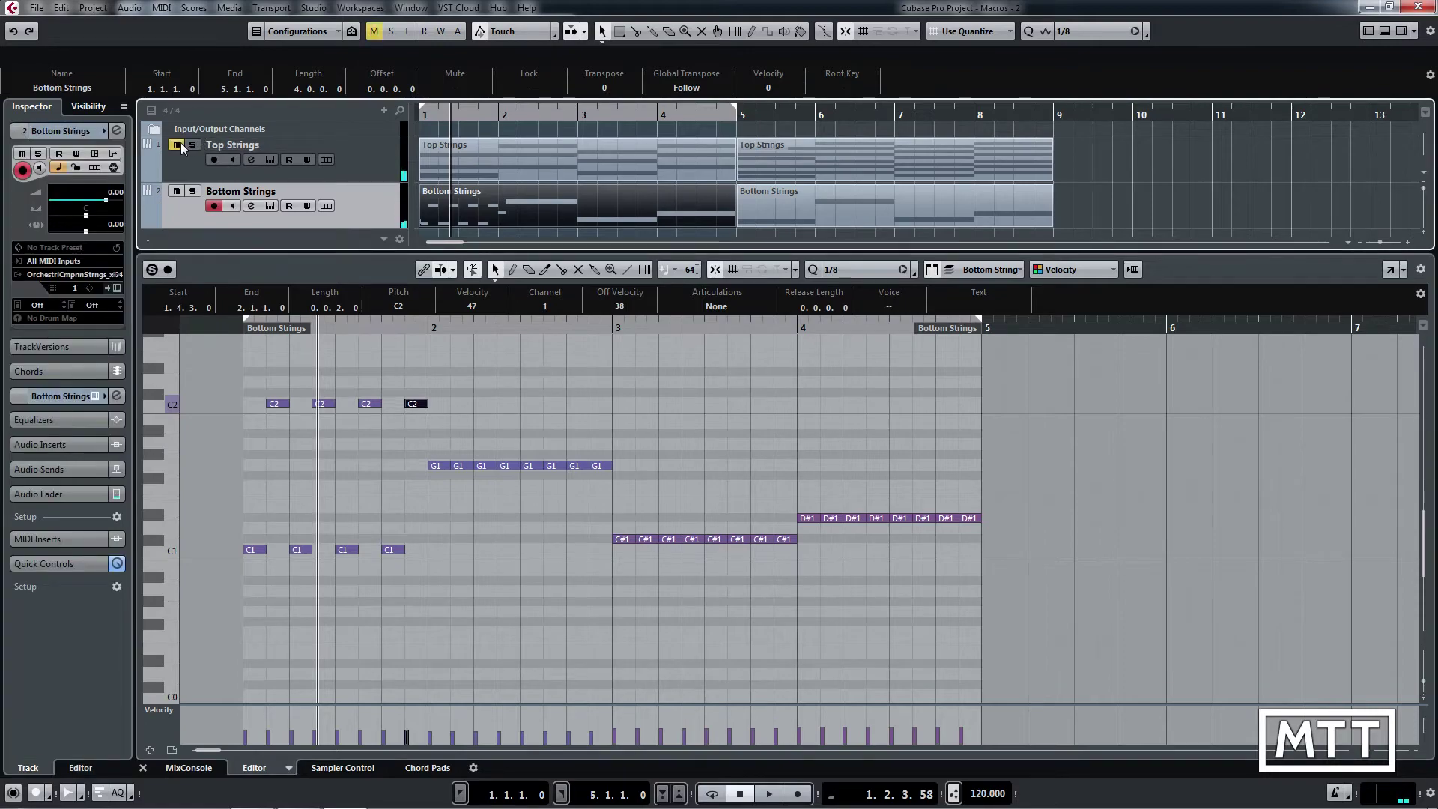
{"action": "key", "text": "space"}
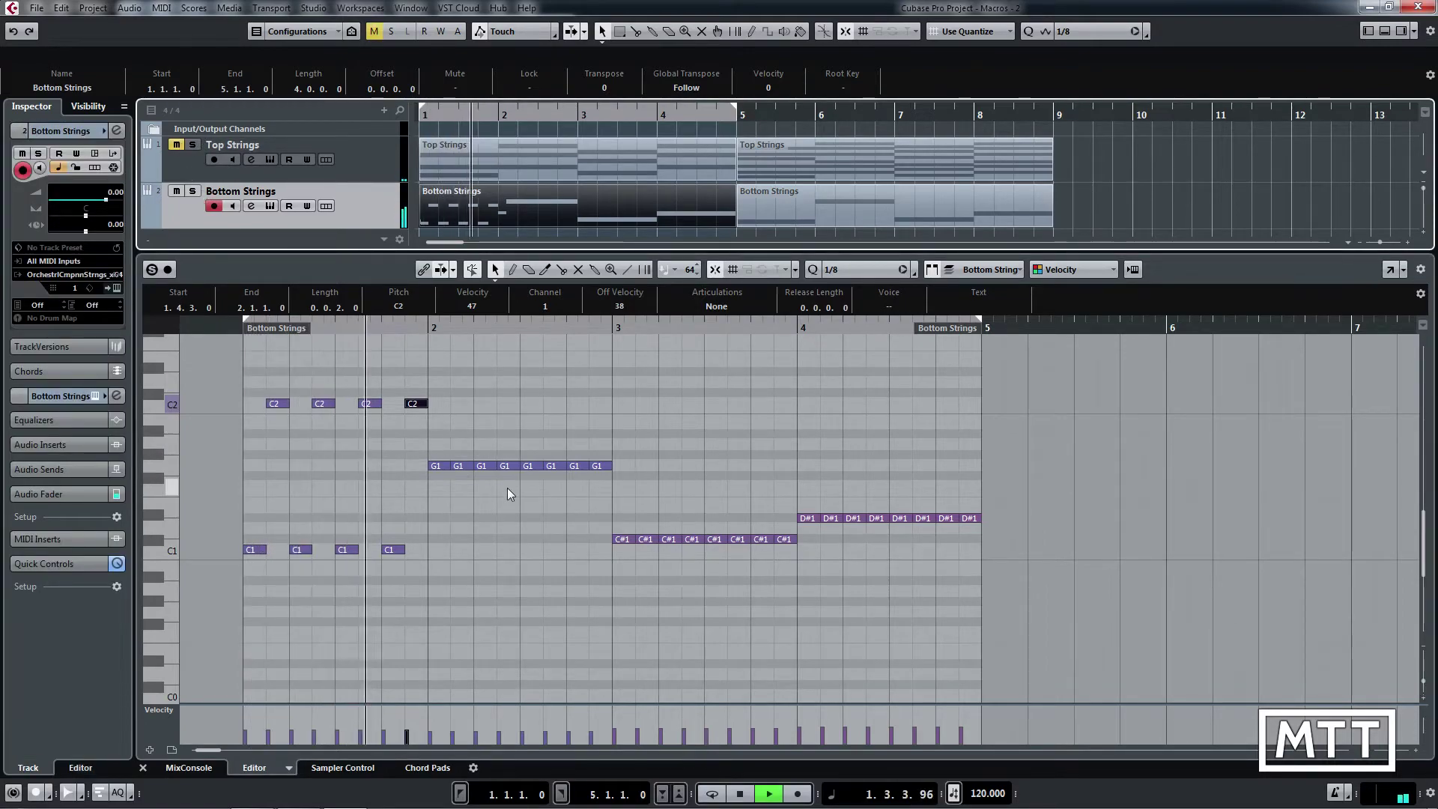
{"action": "key", "text": "space"}
{"action": "left_click", "coordinate": [439, 526]}
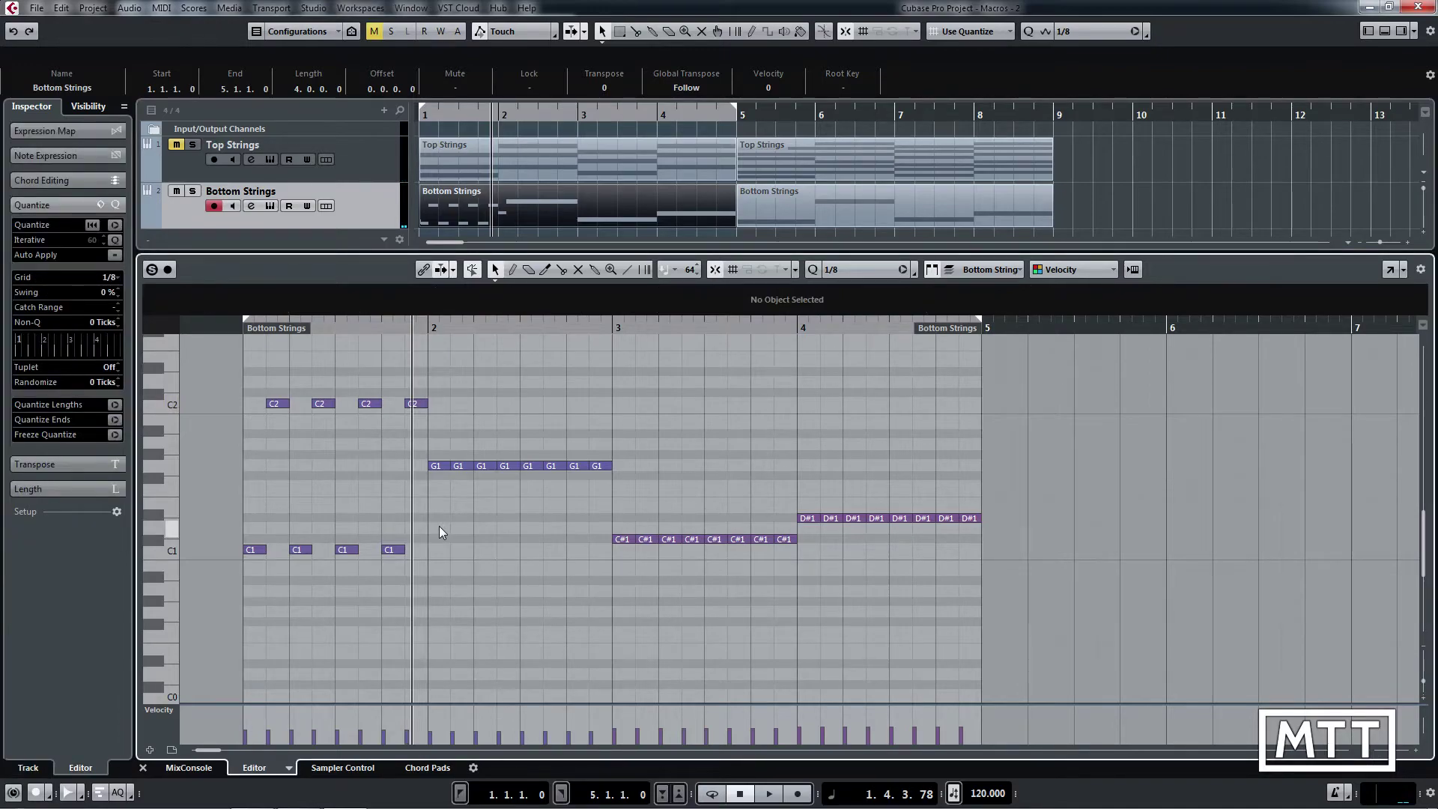
{"action": "key", "text": "Home"}
{"action": "key", "text": "ctrl+z"}
{"action": "key", "text": "ctrl+z"}
{"action": "key", "text": "ctrl+z"}
{"action": "key", "text": "ctrl+z"}
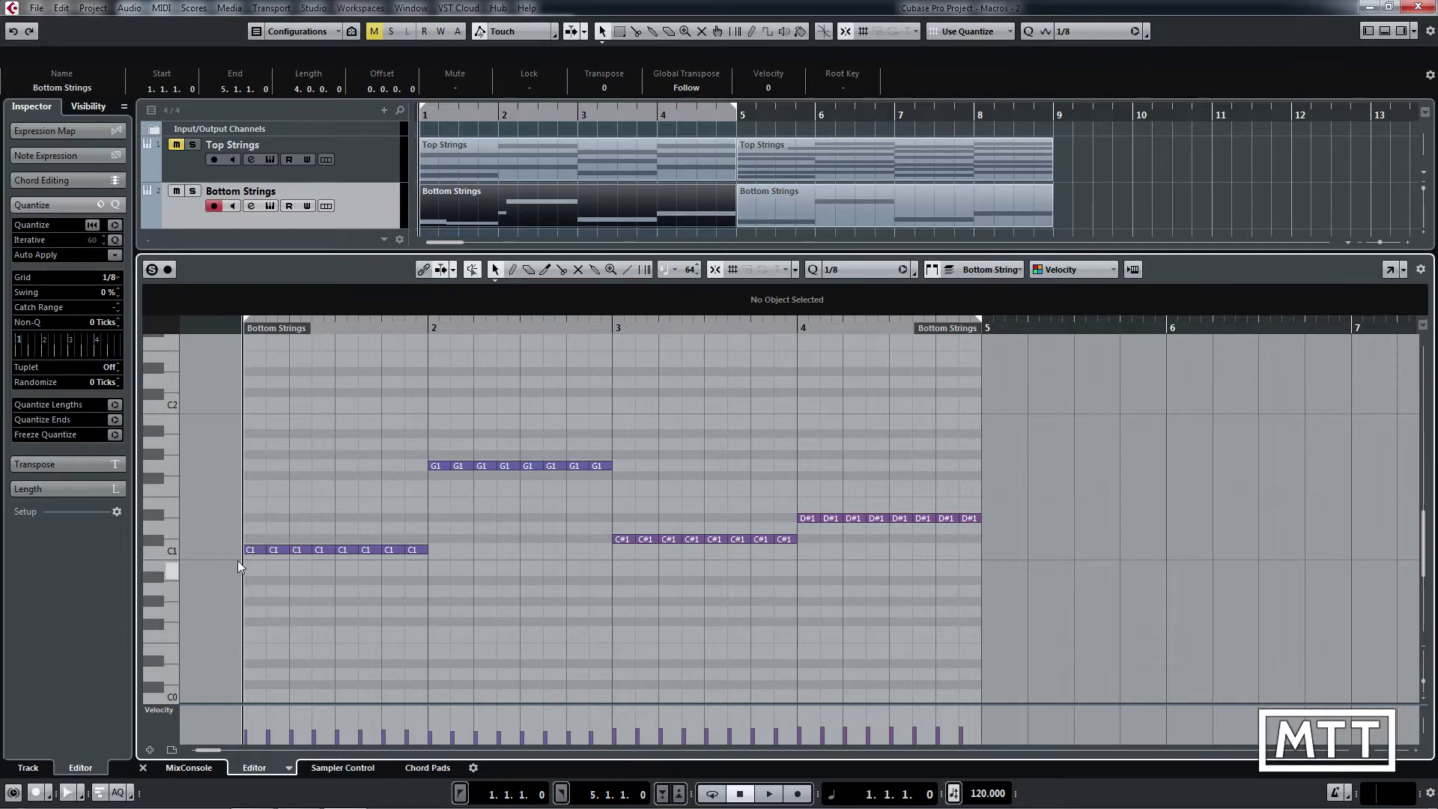
Step: Raise the second C1 note to C2 once more, then undo it and return to the first C1
{"action": "left_click", "coordinate": [254, 550]}
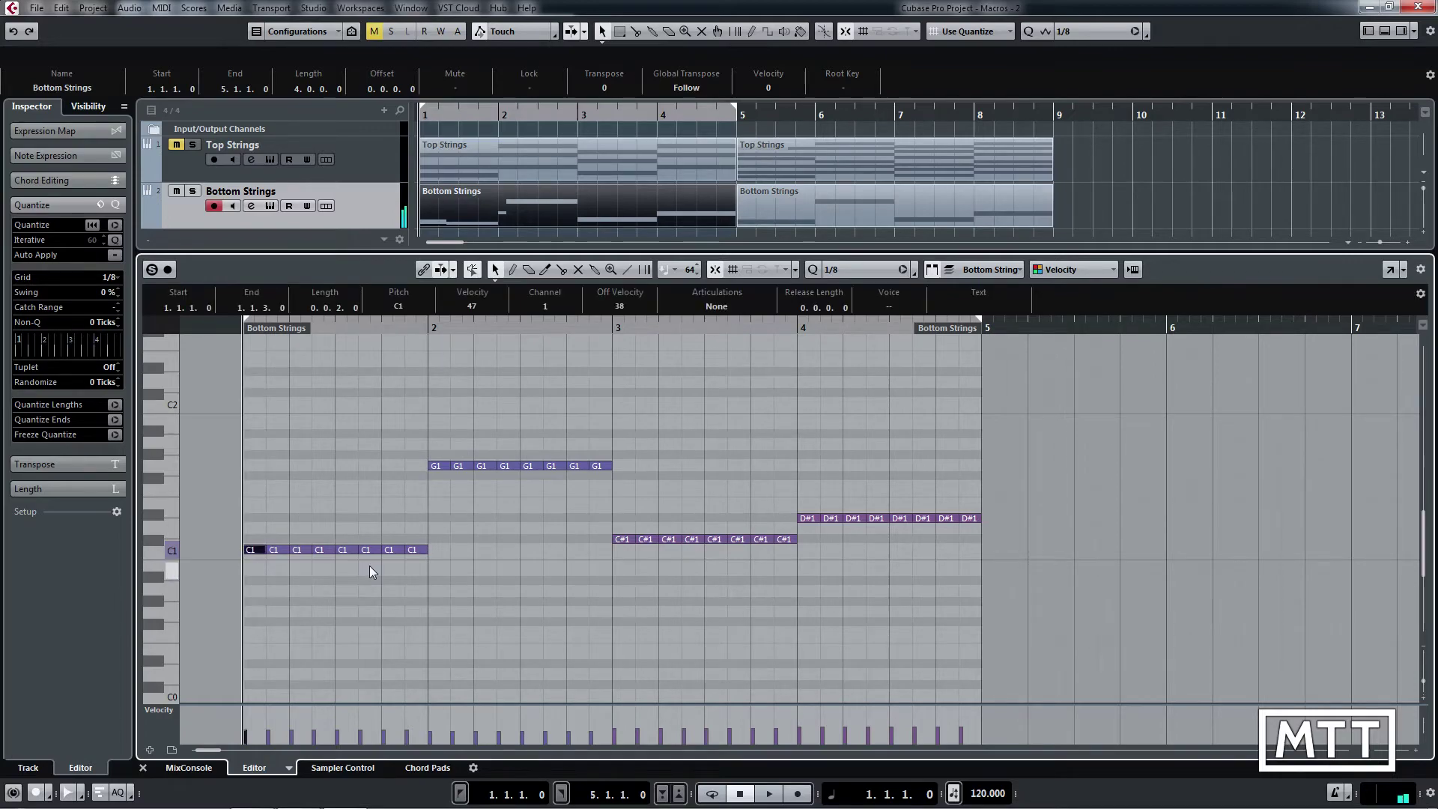
{"action": "key", "text": "Right"}
{"action": "key", "text": "shift+Up"}
{"action": "key", "text": "Right"}
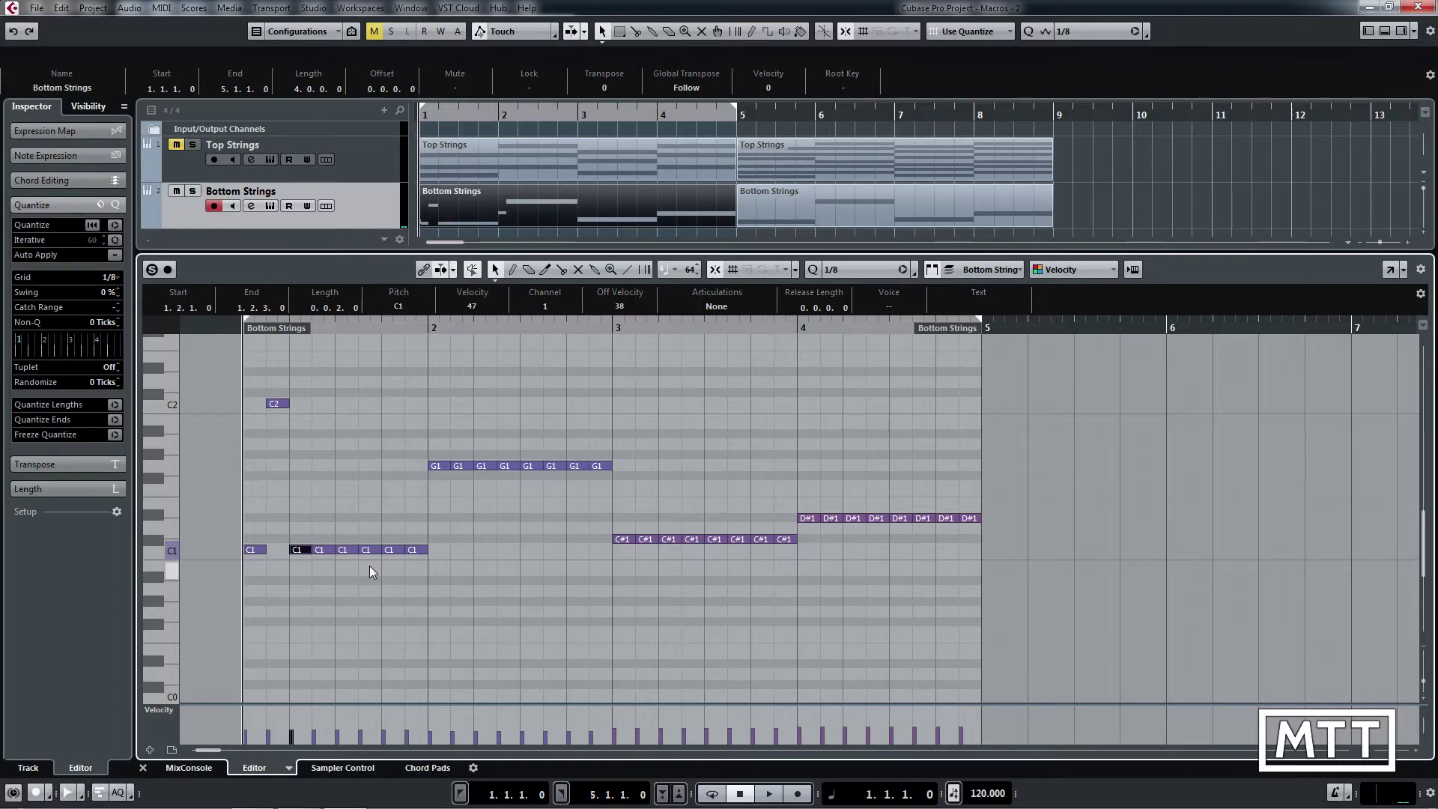
{"action": "key", "text": "ctrl+z"}
{"action": "key", "text": "Left"}
{"action": "key", "text": "Left"}
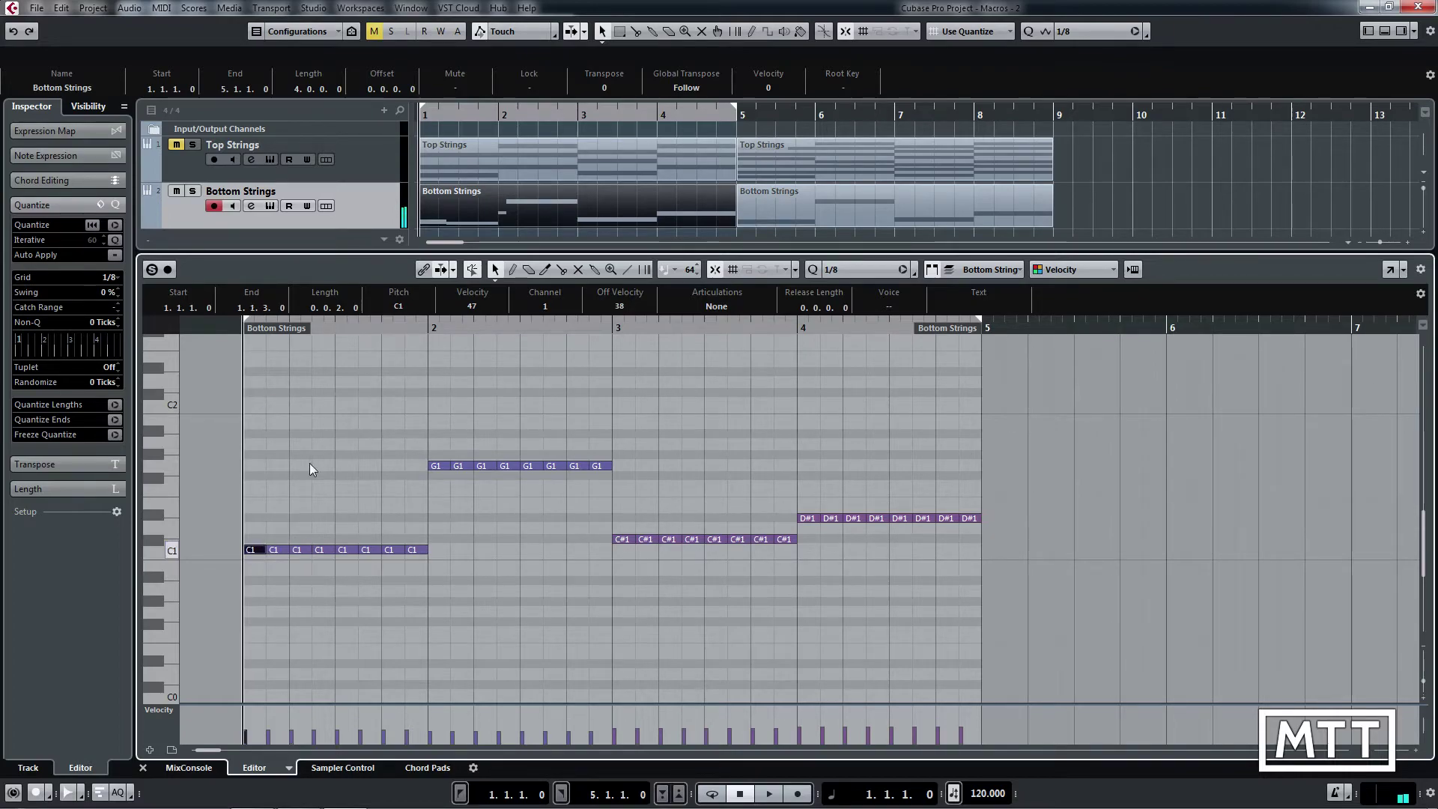
Step: Create a new macro named 'Octave Bass' in the Key Commands settings
{"action": "left_click", "coordinate": [37, 9]}
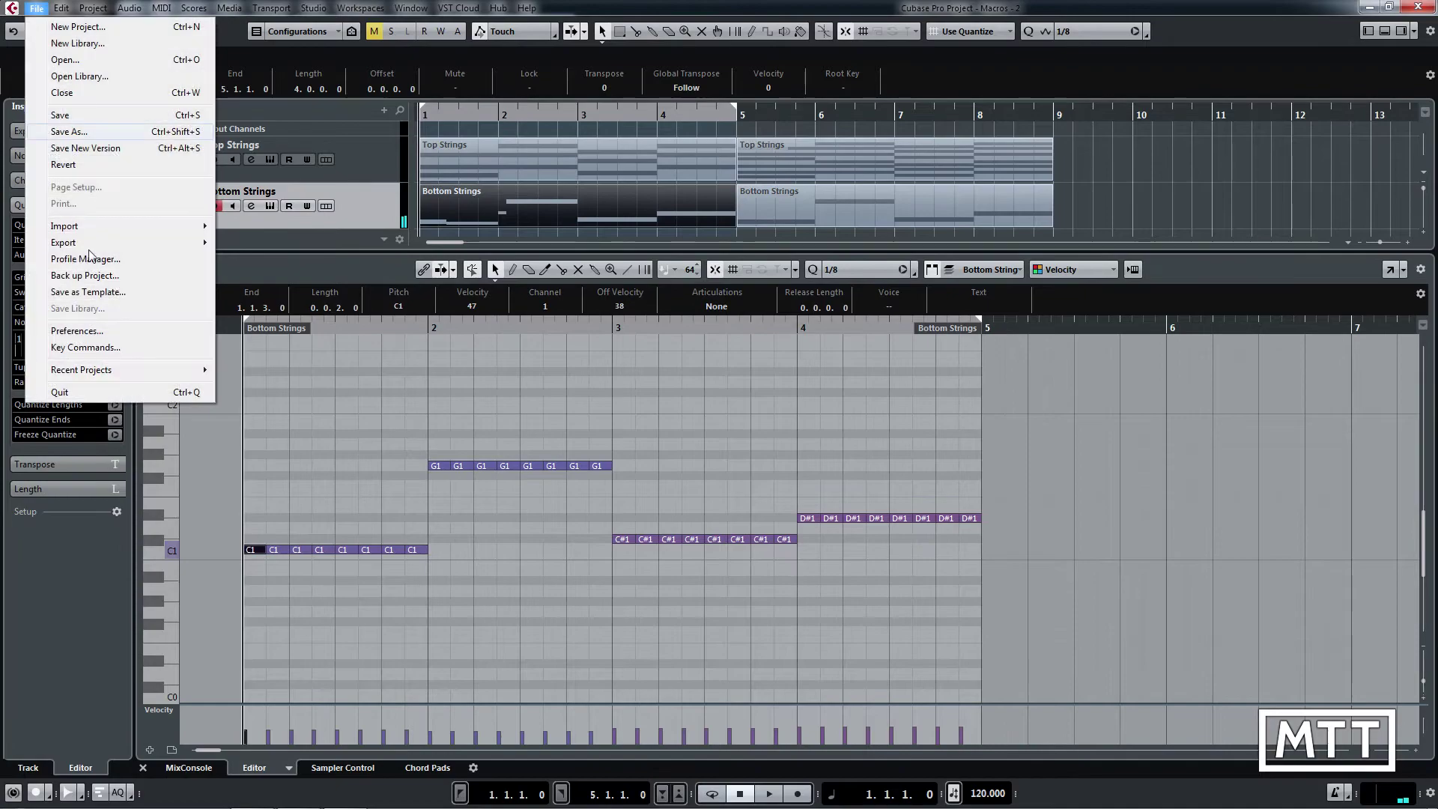
{"action": "left_click", "coordinate": [121, 349]}
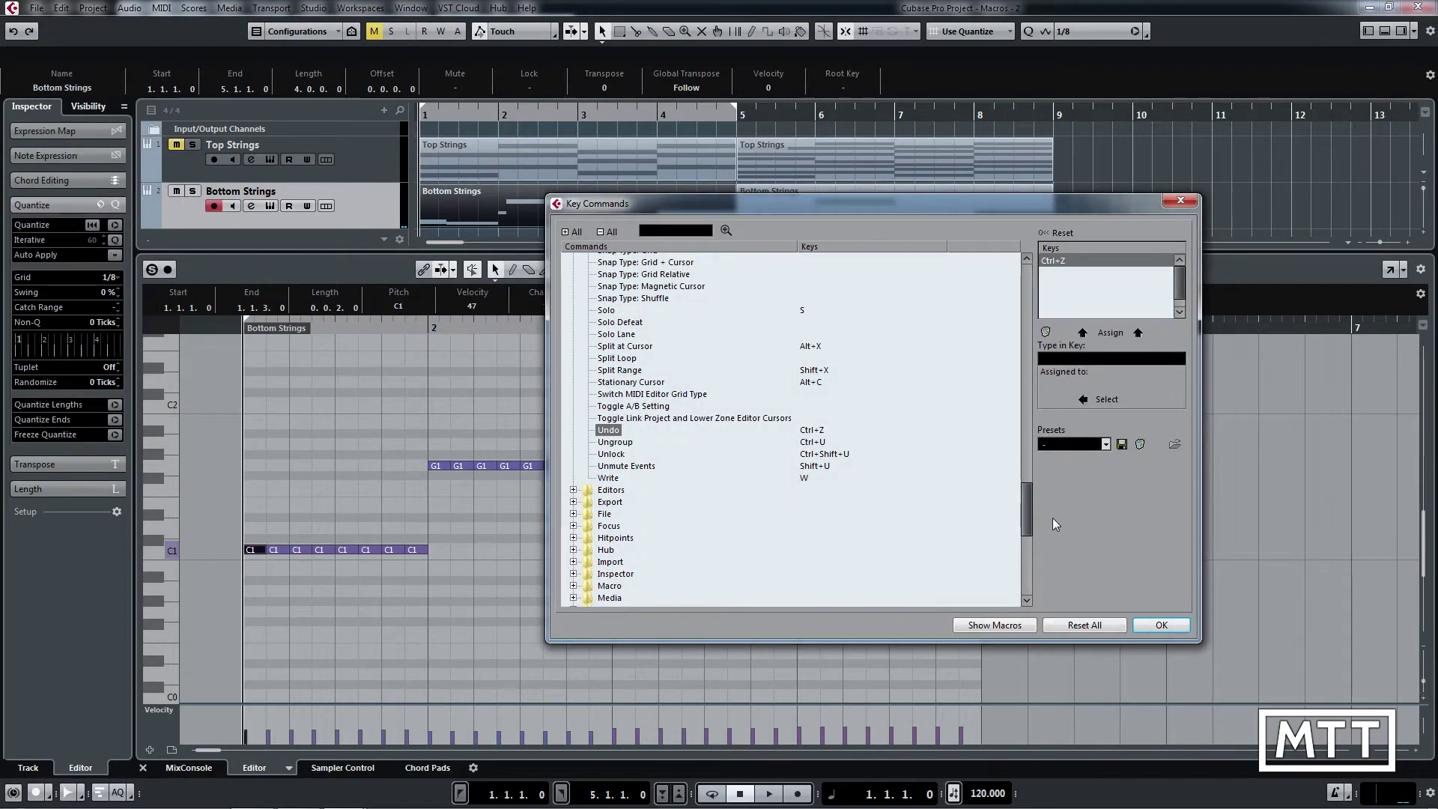
{"action": "left_click", "coordinate": [1013, 618]}
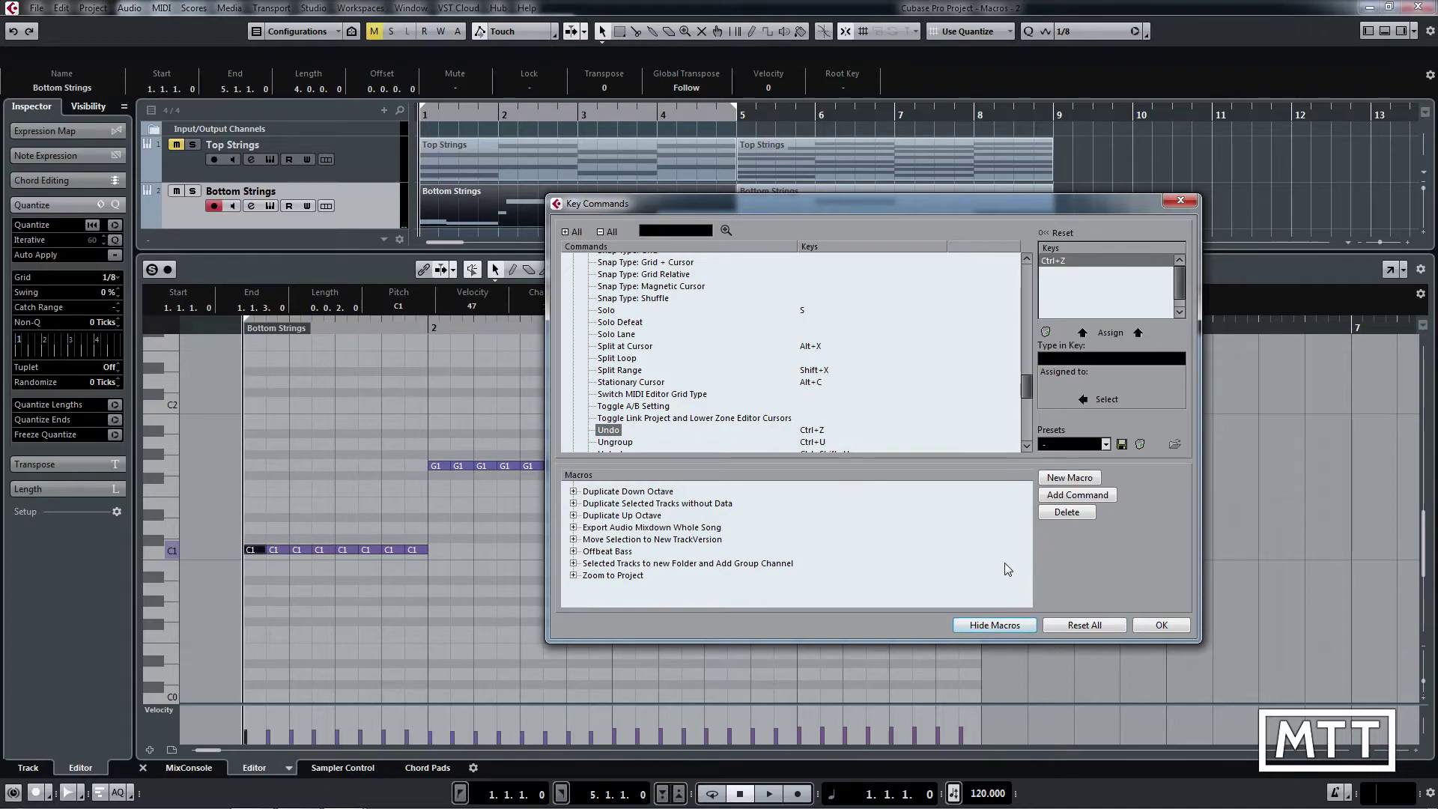
{"action": "left_click", "coordinate": [1061, 480]}
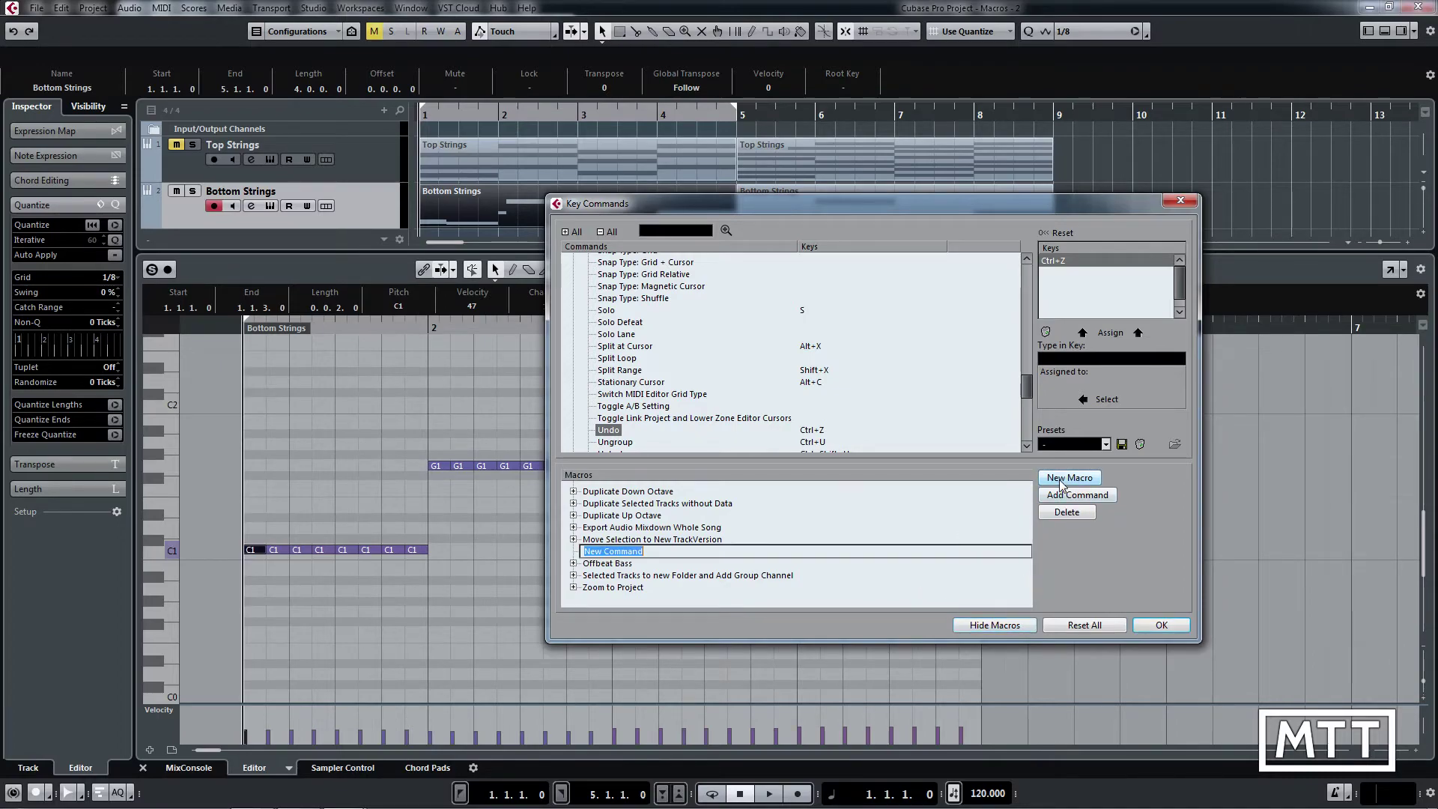
{"action": "type", "text": "Octave B"}
{"action": "type", "text": "ass"}
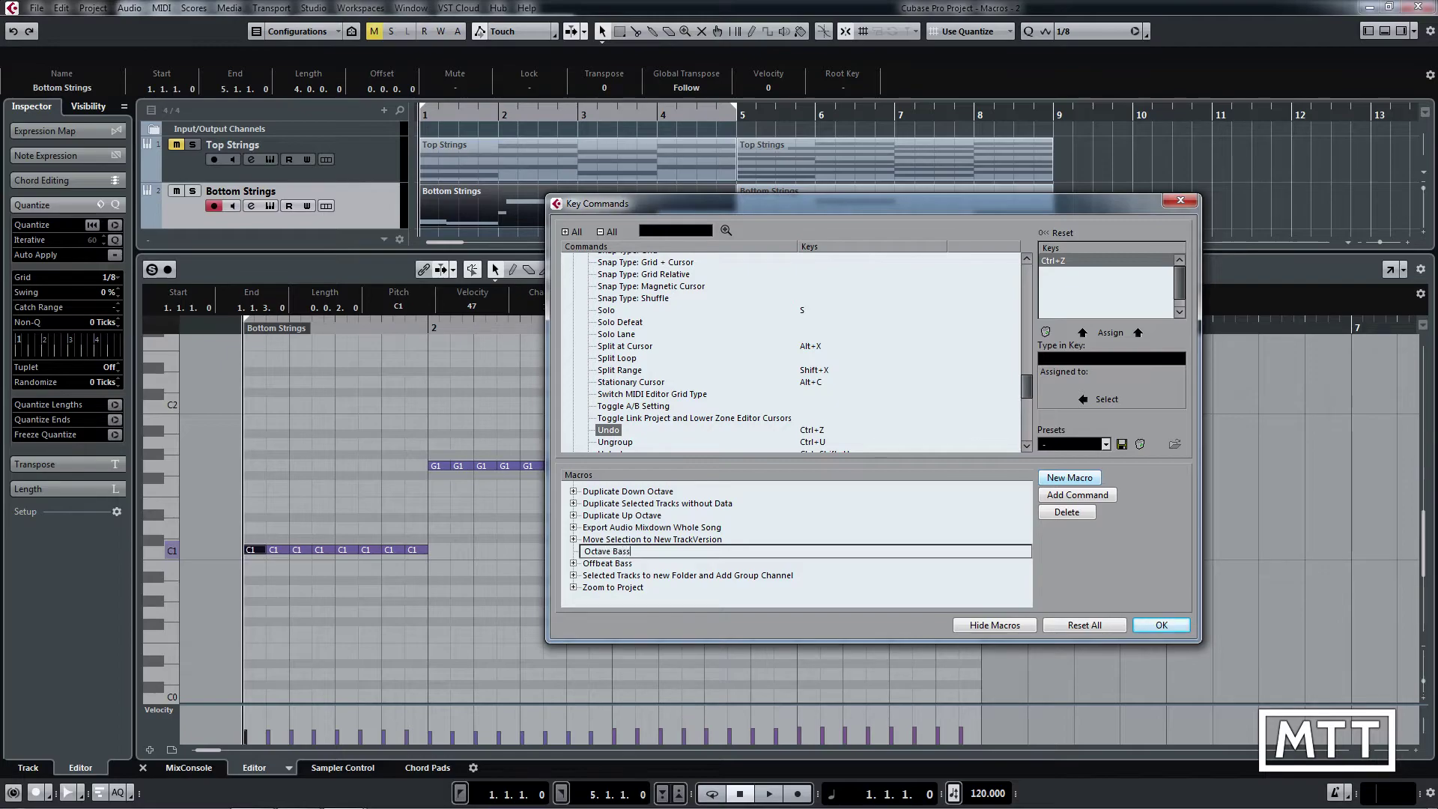
{"action": "key", "text": "Return"}
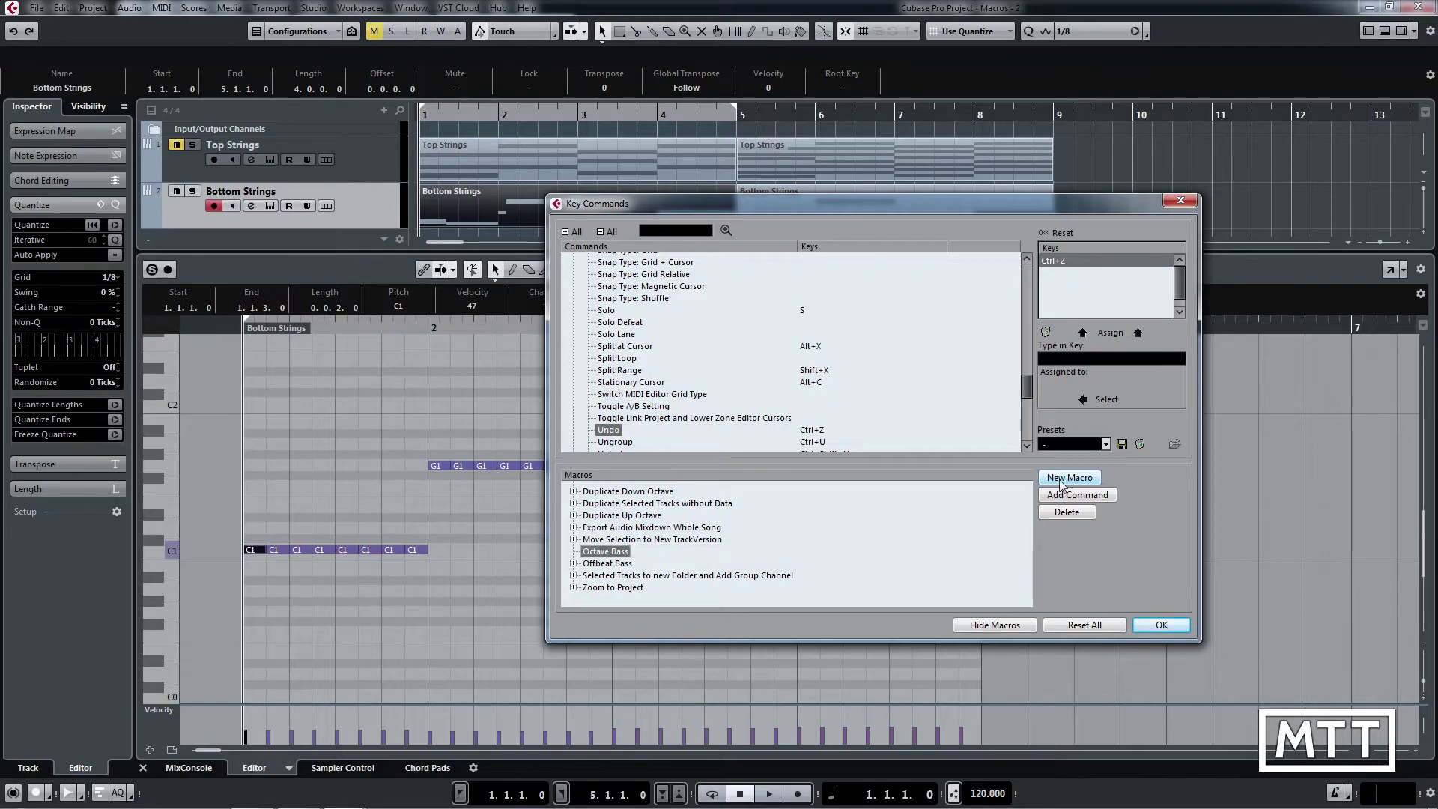
Step: Add Navigate - Right and then Navigate - Add Up as the macro's first commands
{"action": "left_click", "coordinate": [1108, 363]}
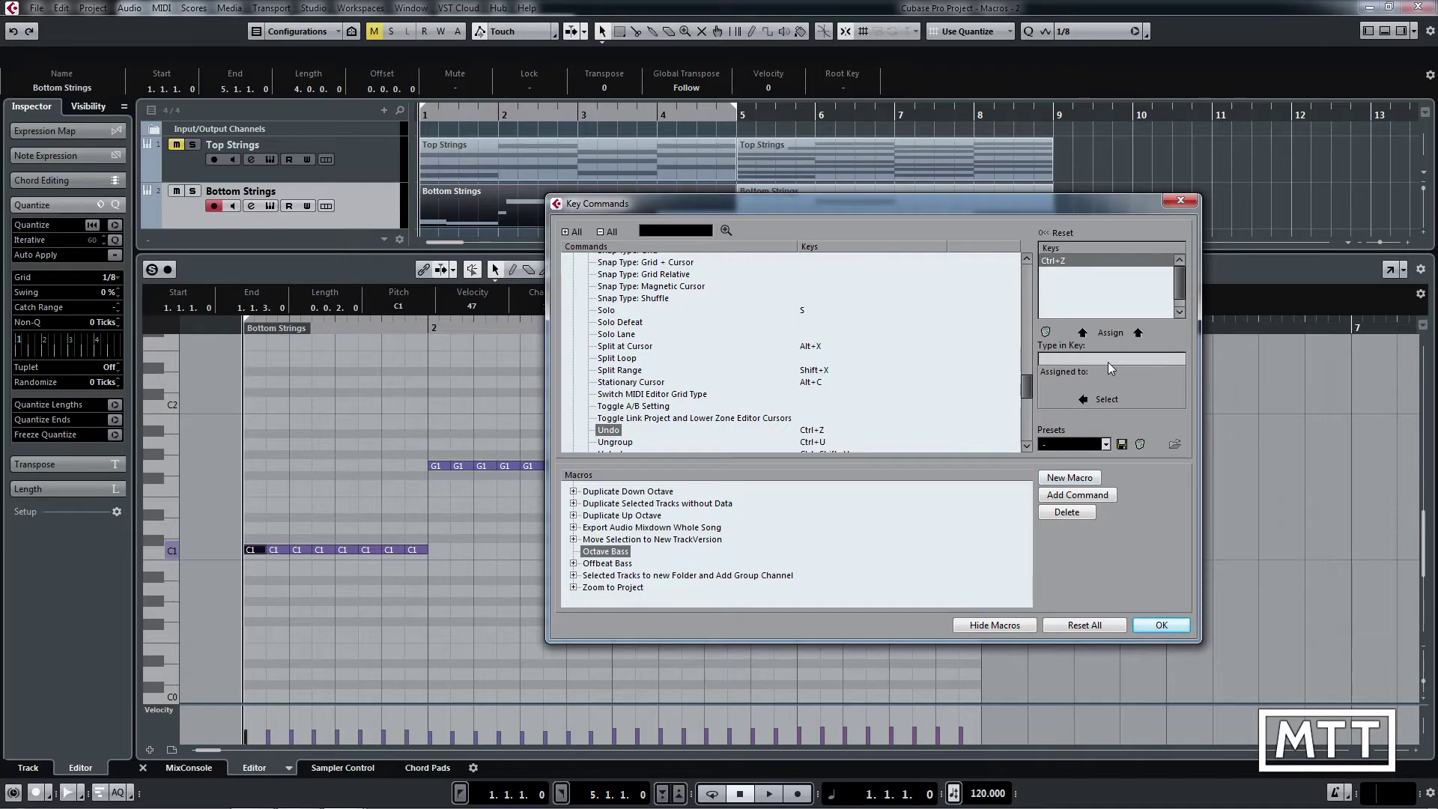
{"action": "key", "text": "Right"}
{"action": "left_click", "coordinate": [1105, 399]}
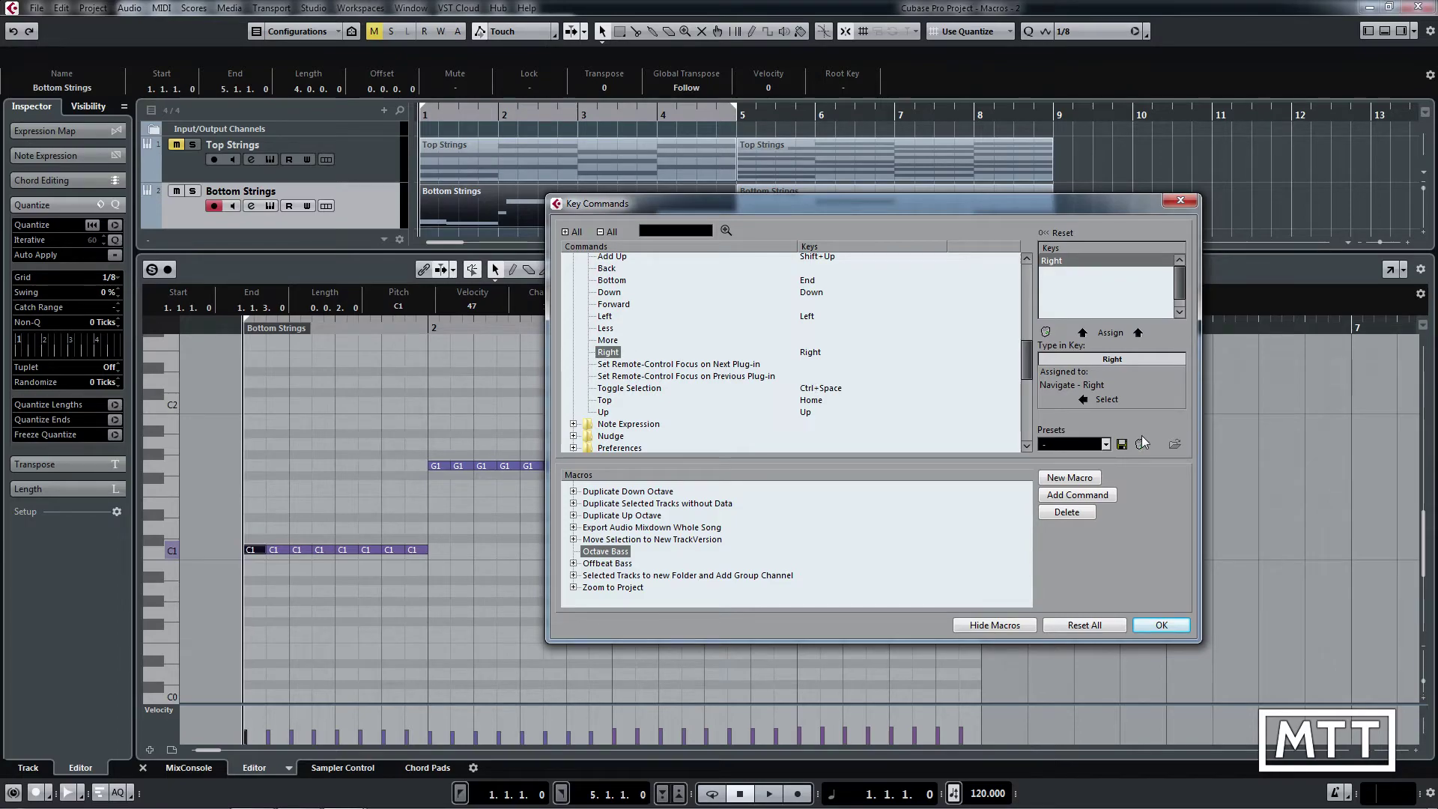
{"action": "left_click", "coordinate": [1076, 501]}
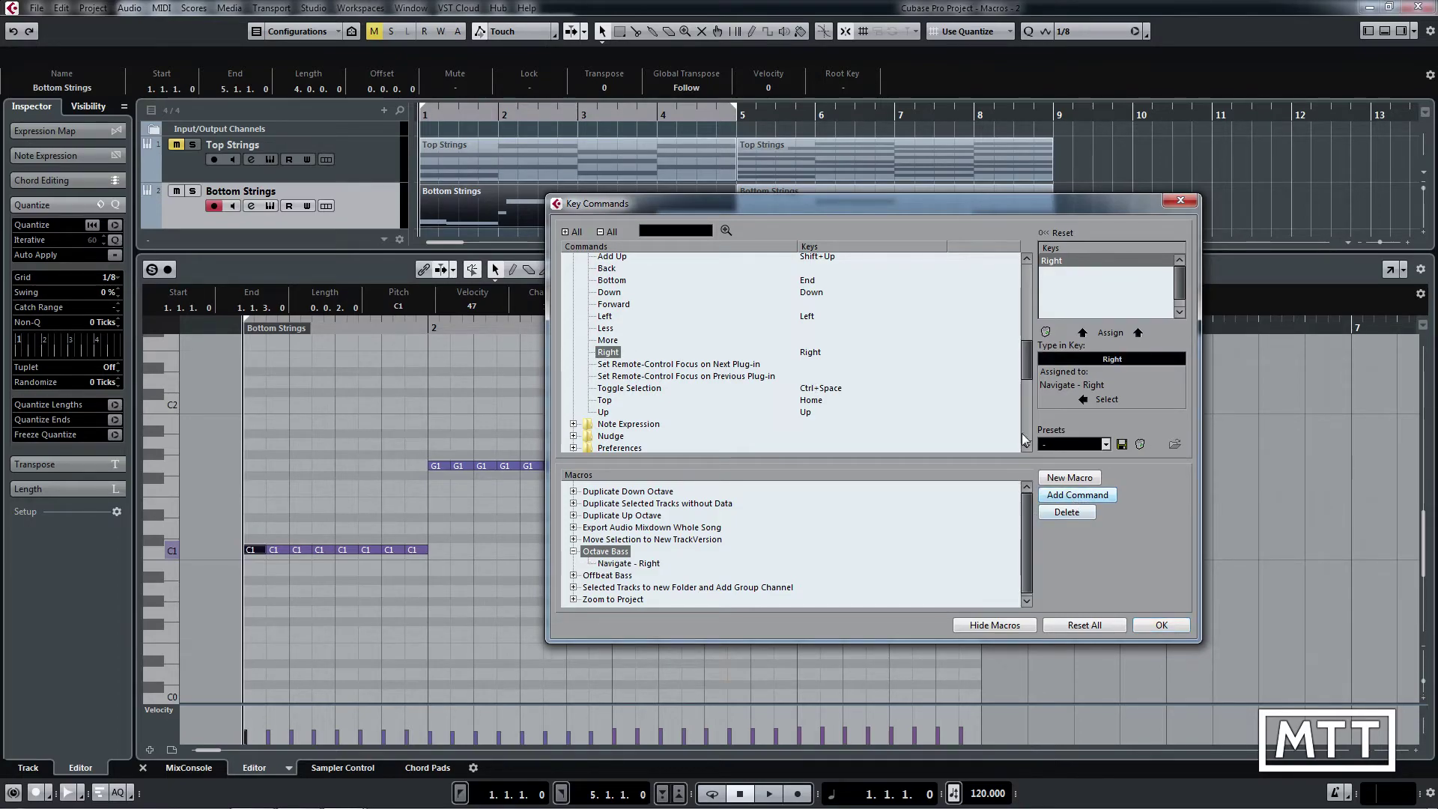
{"action": "left_click", "coordinate": [667, 230]}
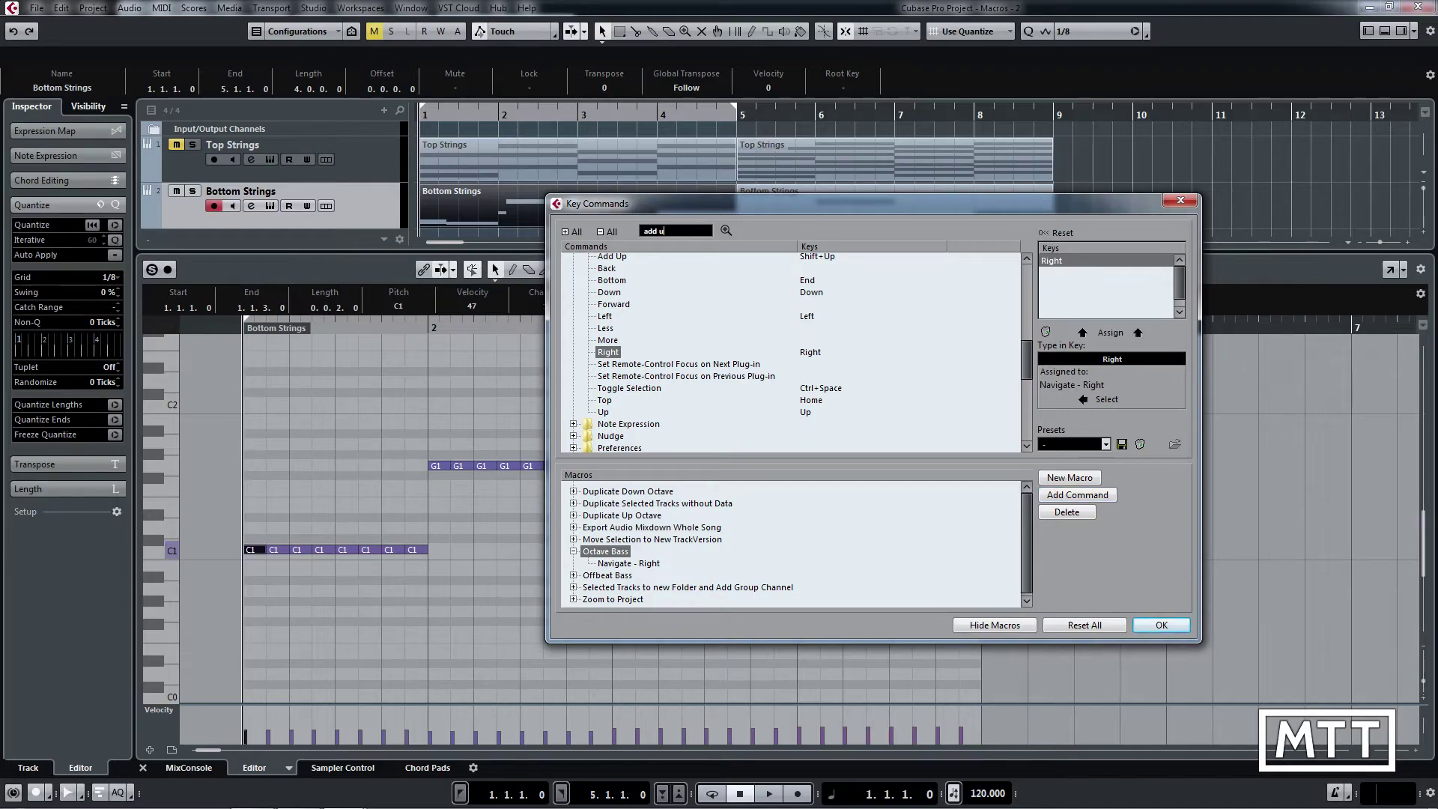
{"action": "key", "text": "Return"}
{"action": "type", "text": "add up"}
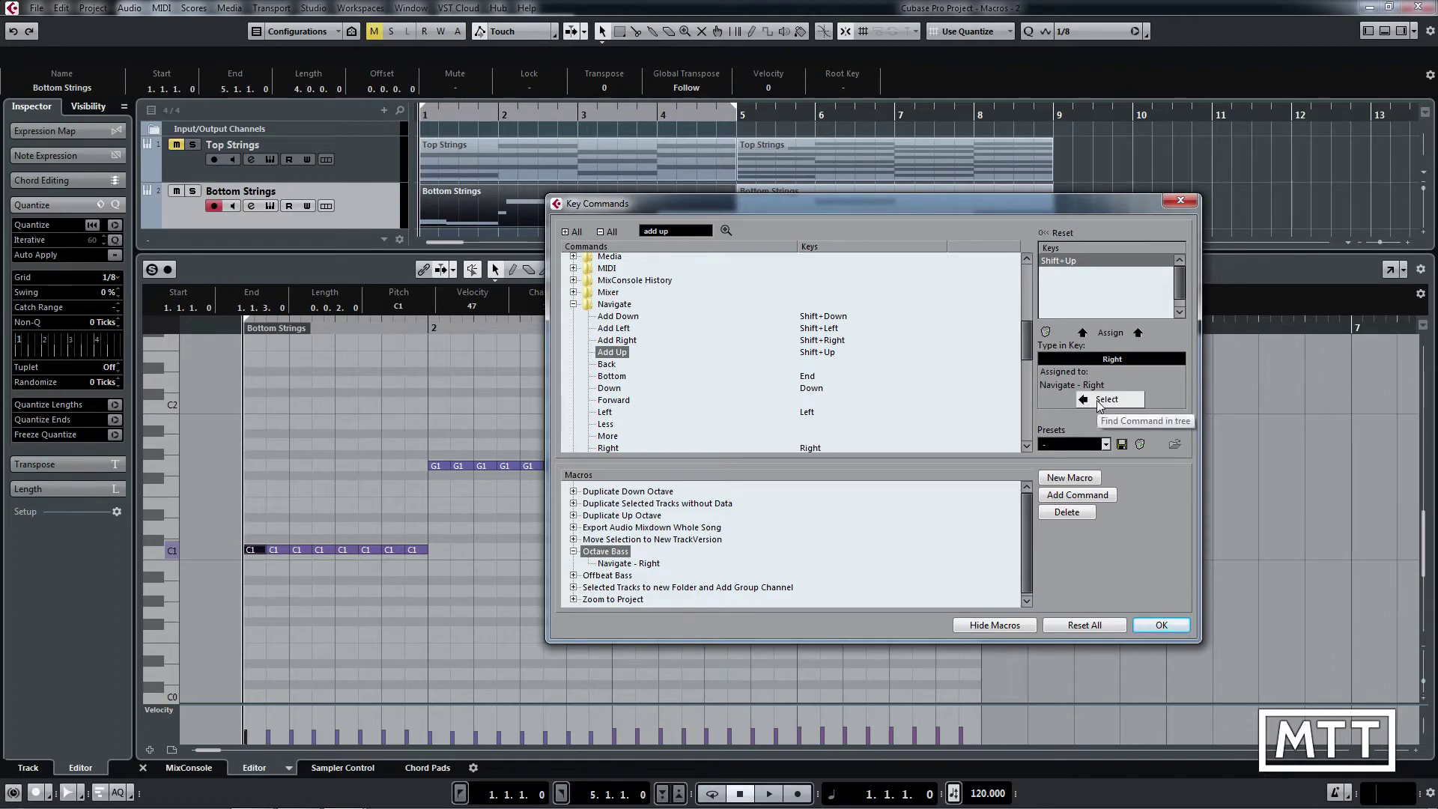
{"action": "left_click", "coordinate": [1079, 497]}
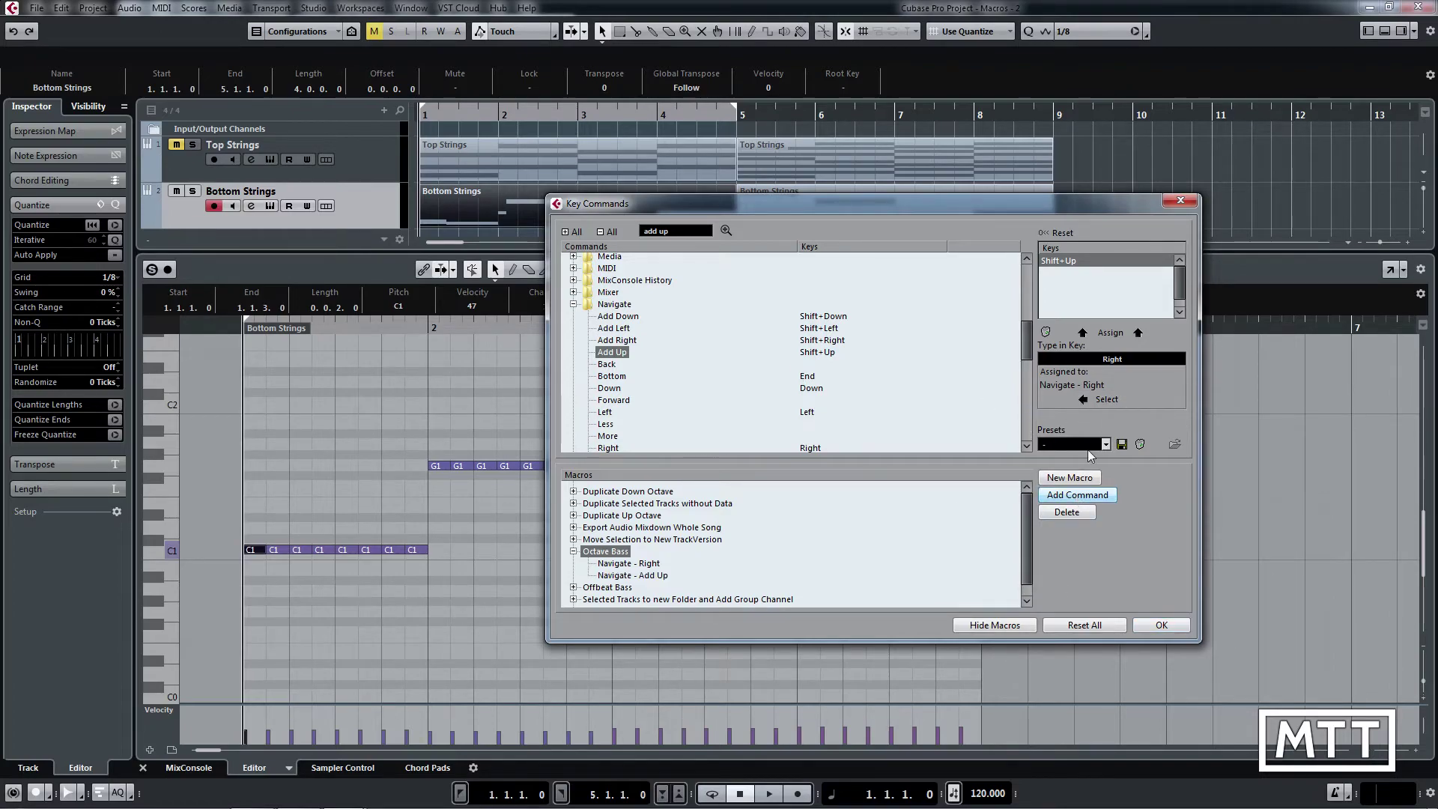
Step: Append two Navigate - Right steps, one Navigate - Add Up, and two more Navigate - Right steps
{"action": "left_click", "coordinate": [1106, 402]}
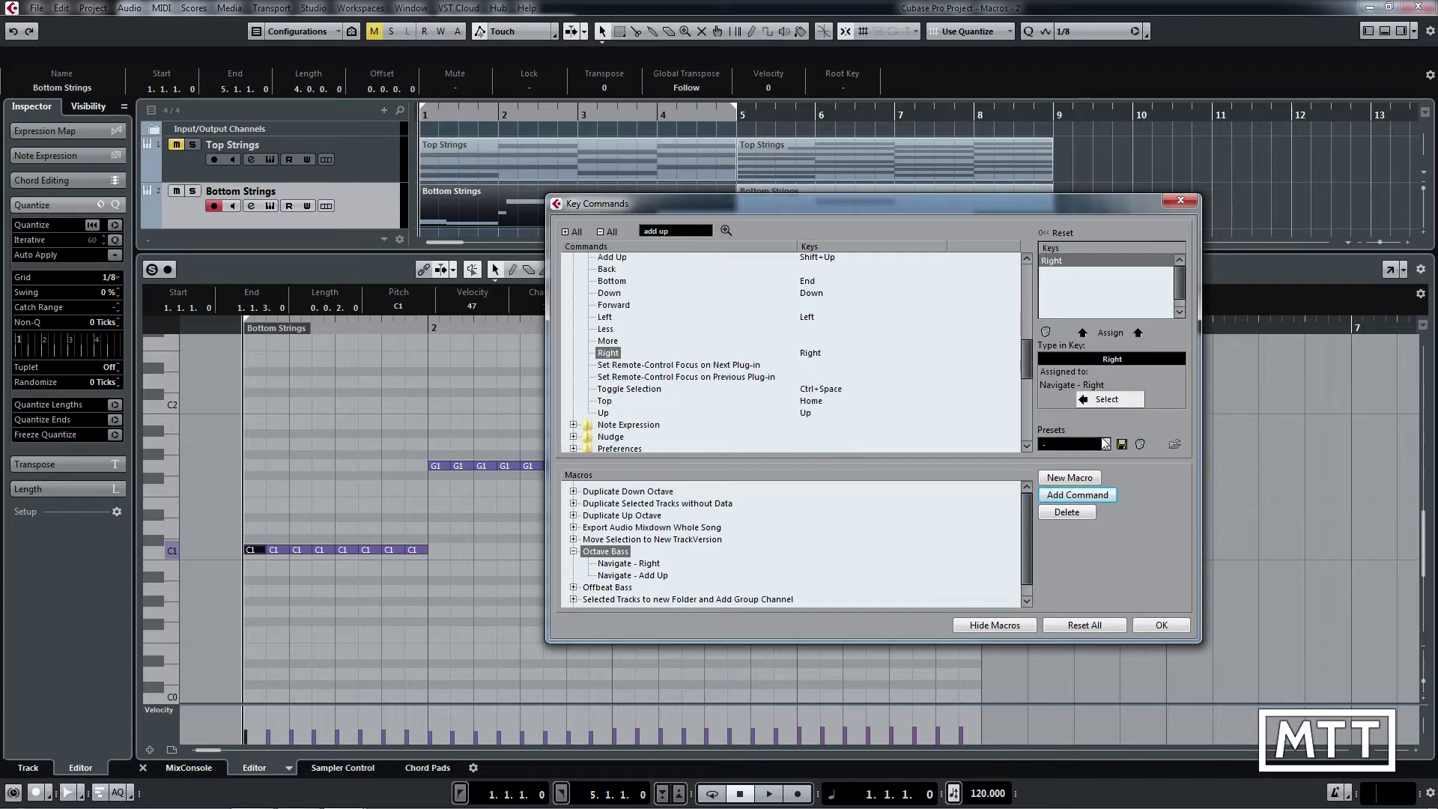
{"action": "left_click", "coordinate": [1082, 498]}
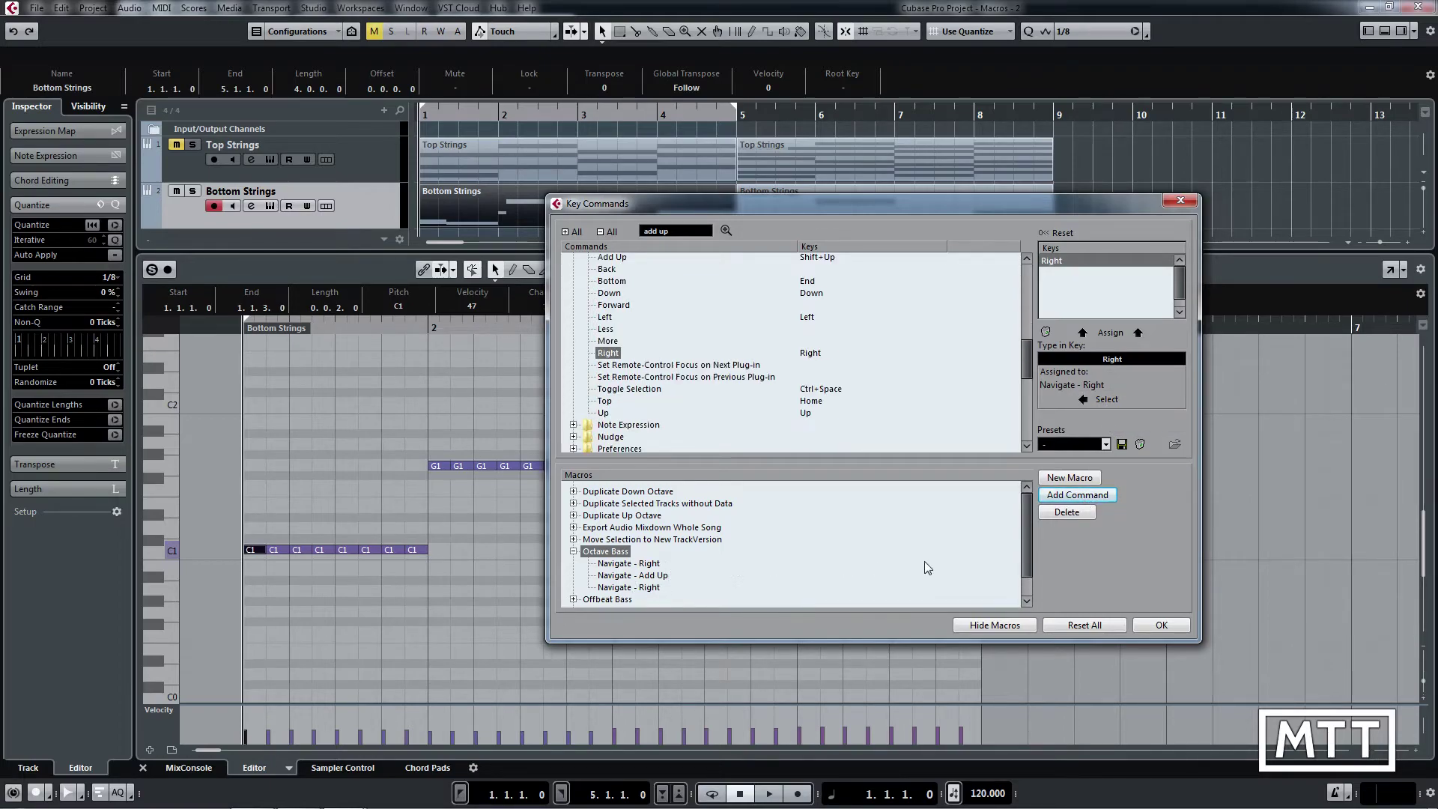
{"action": "scroll", "coordinate": [1030, 567], "scroll_direction": "down", "scroll_amount": 2}
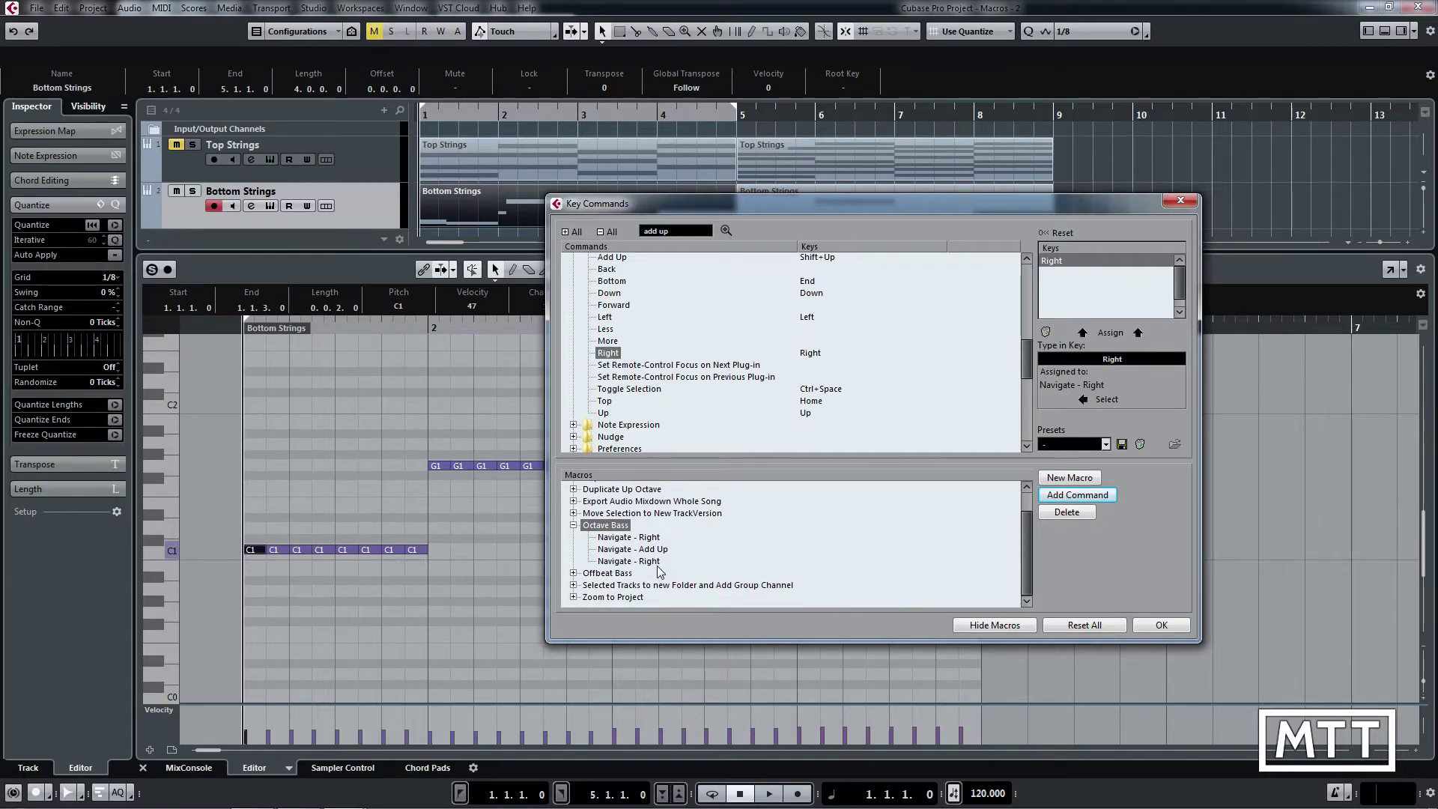
{"action": "left_click", "coordinate": [1081, 495]}
{"action": "left_click", "coordinate": [726, 230]}
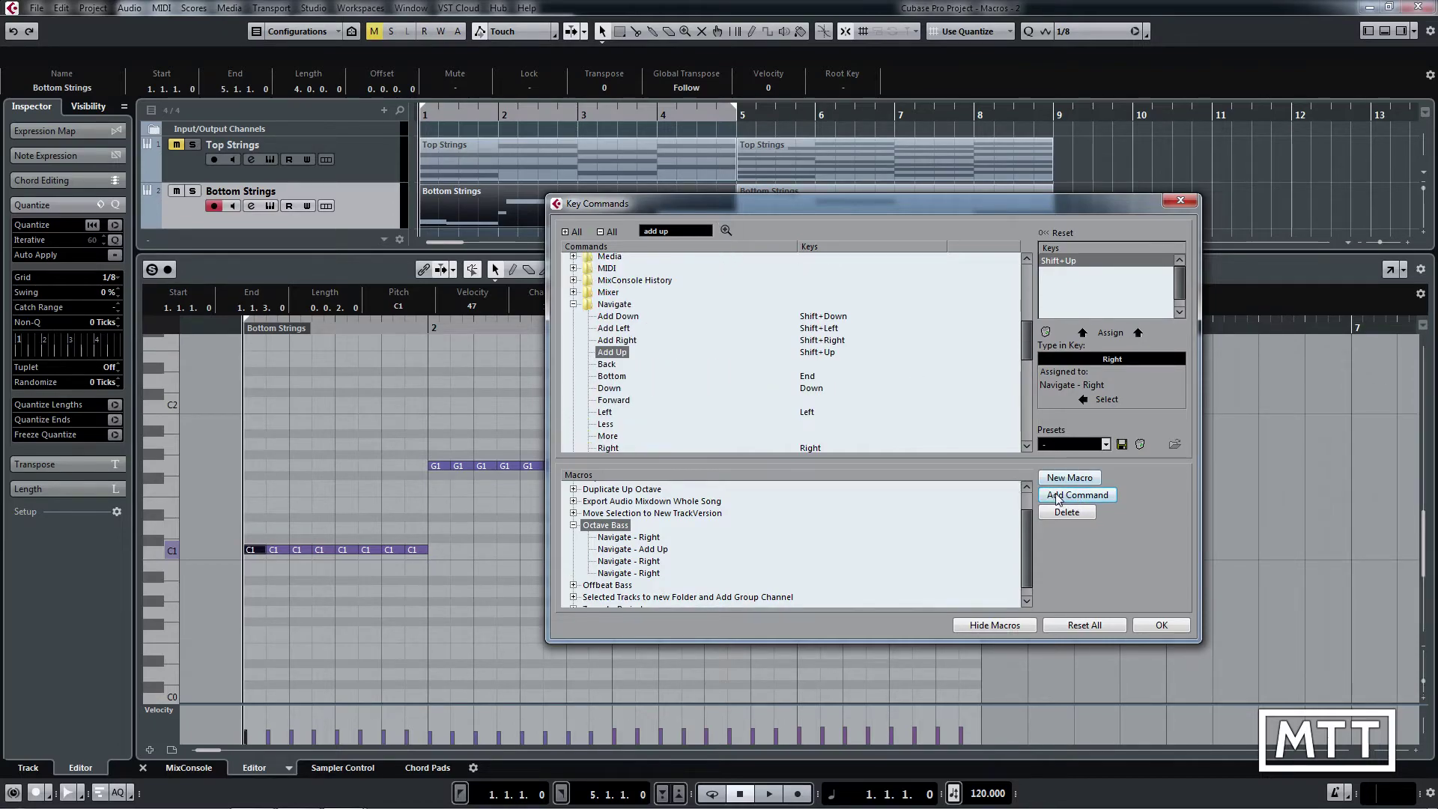
{"action": "left_click", "coordinate": [1058, 500]}
{"action": "left_click", "coordinate": [1092, 401]}
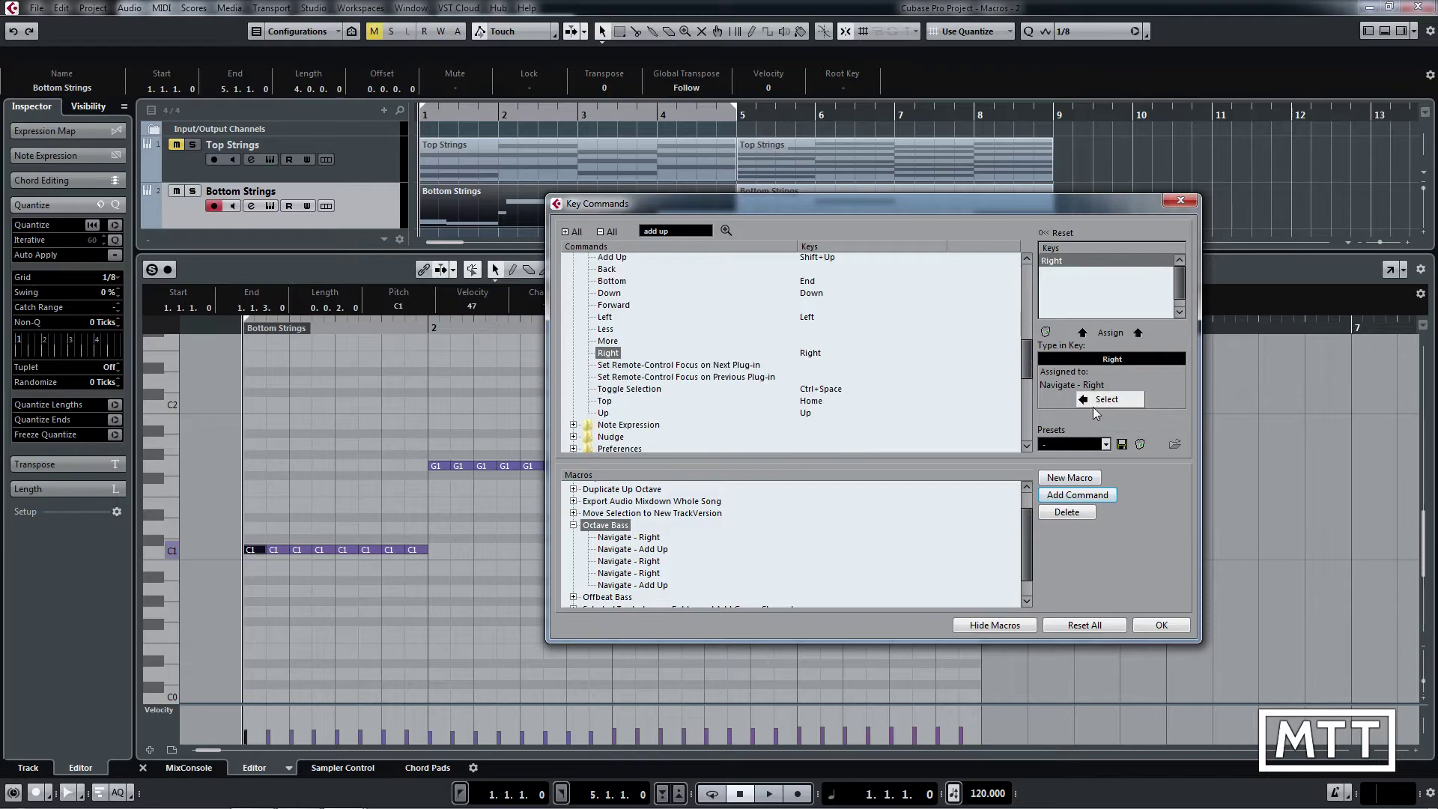
{"action": "left_click", "coordinate": [1081, 498]}
{"action": "left_click", "coordinate": [1080, 497]}
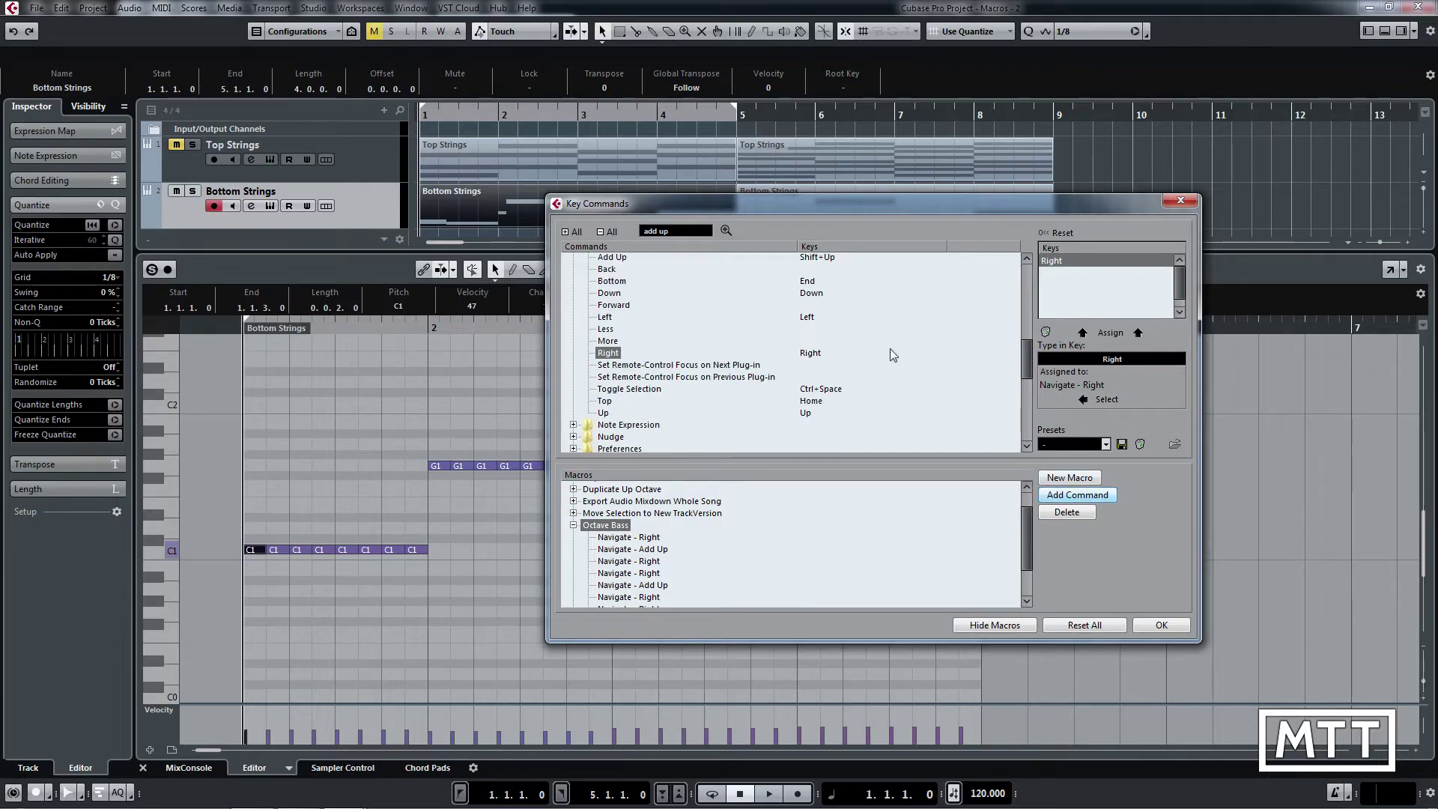
Step: Continue the macro with alternating Navigate - Add Up and Navigate - Right steps
{"action": "left_click", "coordinate": [725, 230]}
{"action": "left_click", "coordinate": [1095, 496]}
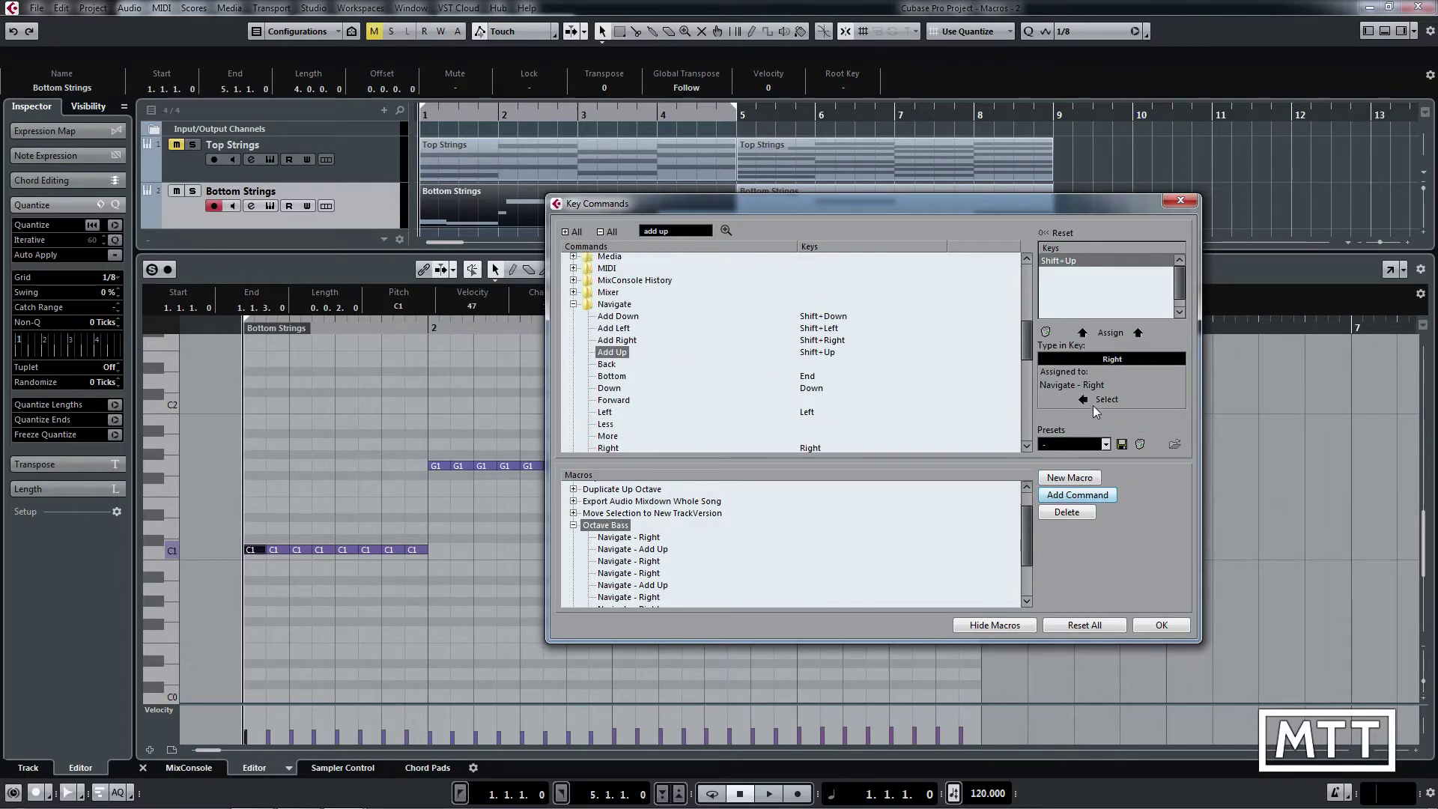
{"action": "left_click", "coordinate": [1095, 401]}
{"action": "left_click", "coordinate": [1092, 499]}
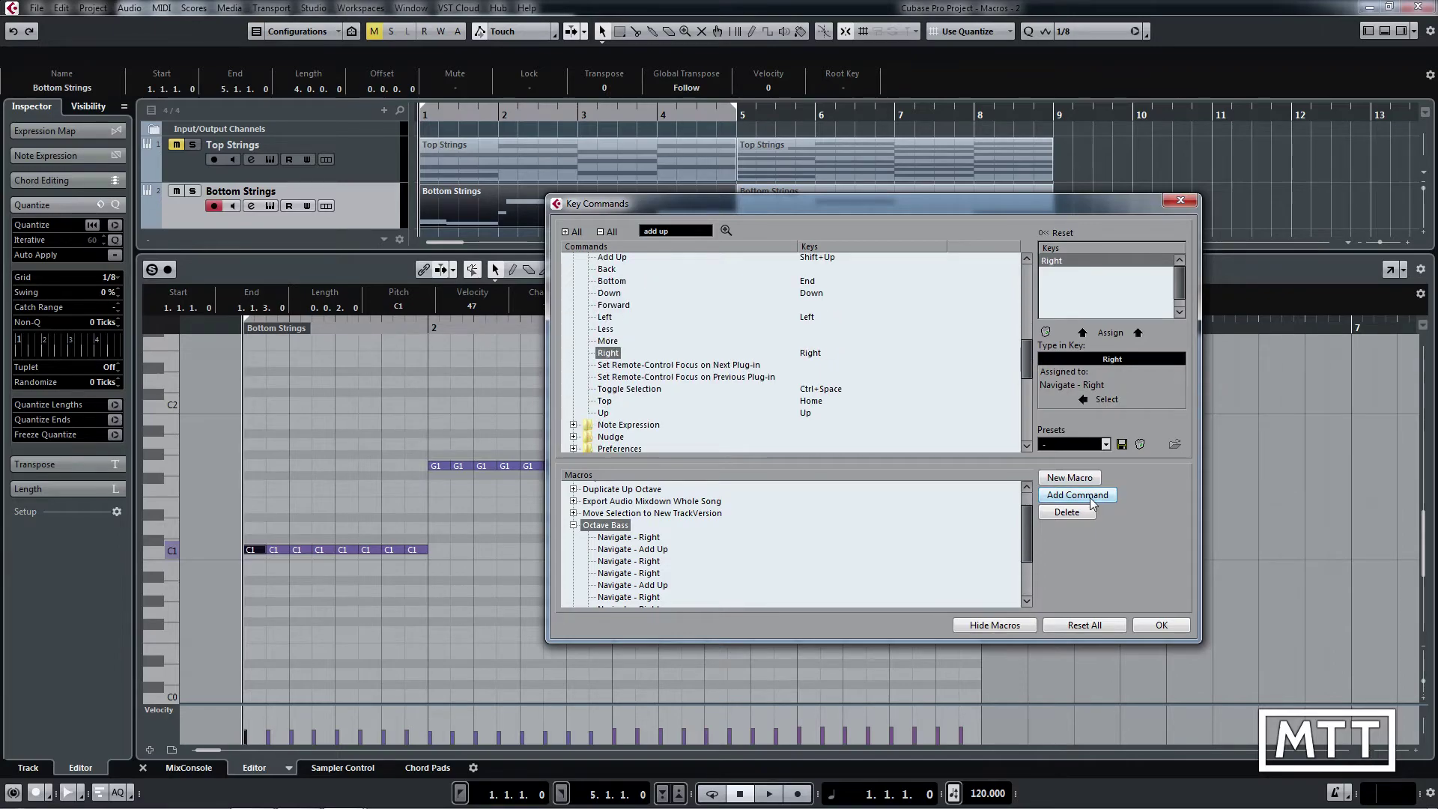
{"action": "left_click", "coordinate": [725, 230]}
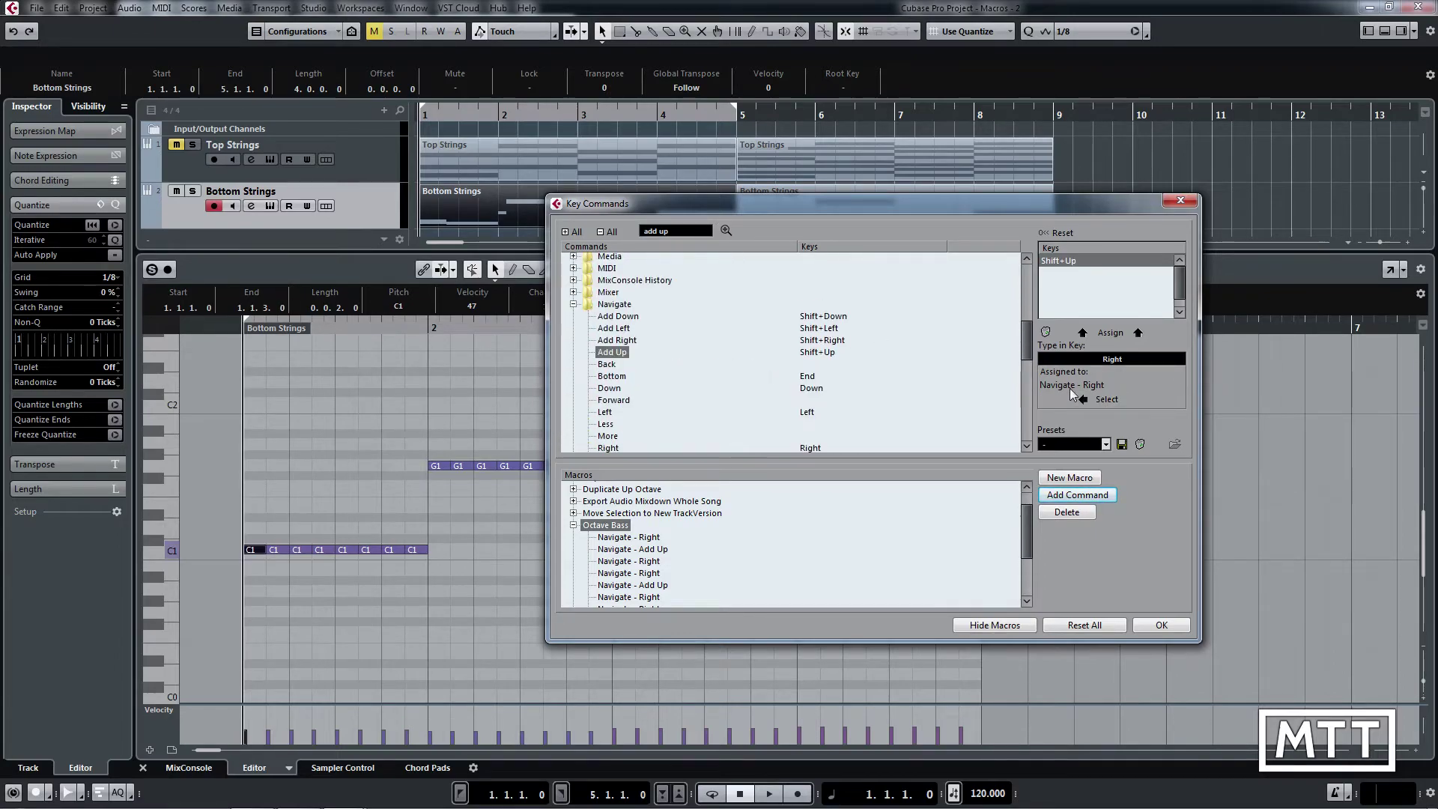
{"action": "left_click", "coordinate": [1090, 498]}
{"action": "left_click", "coordinate": [1103, 401]}
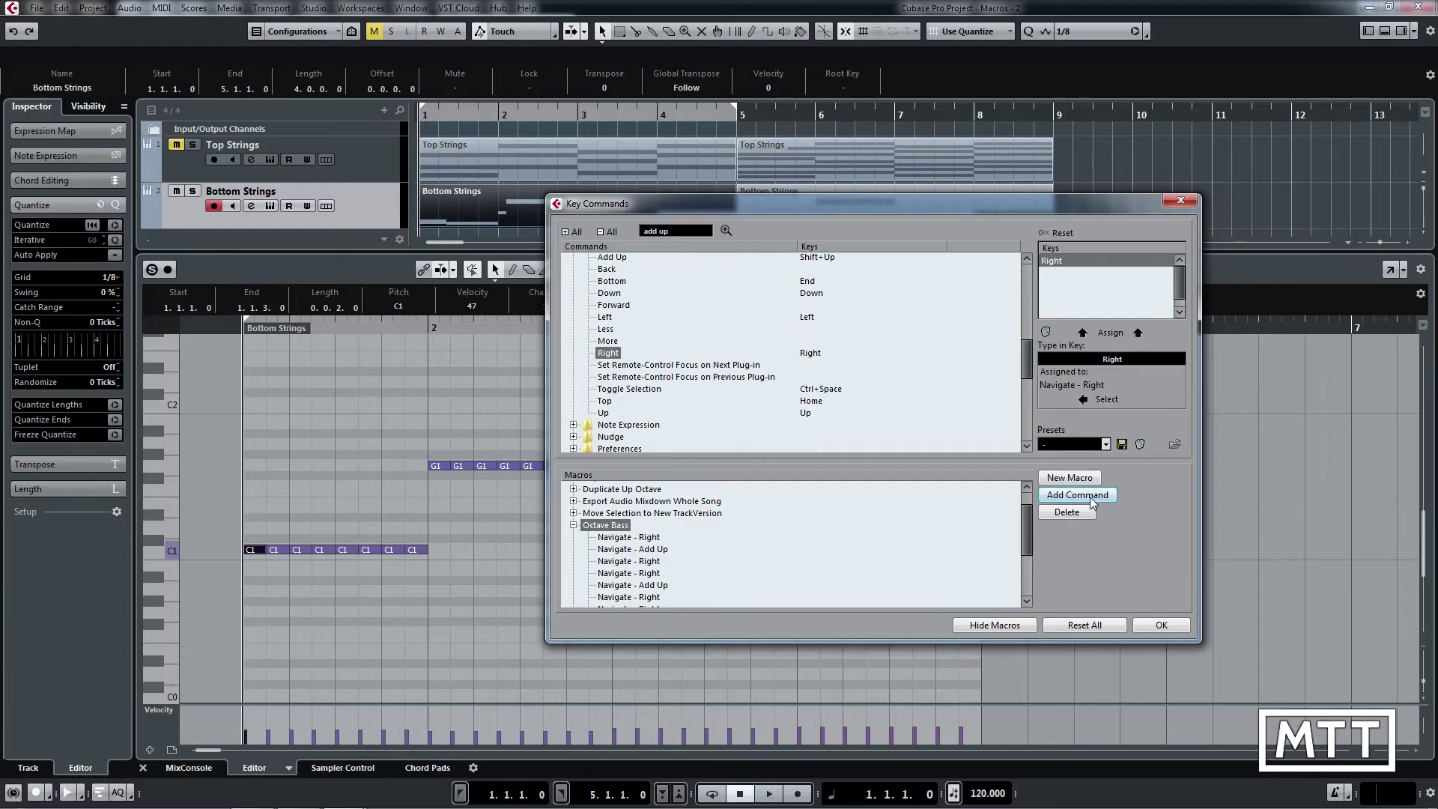
{"action": "left_click", "coordinate": [1090, 497]}
{"action": "left_click_drag", "start_coordinate": [1031, 540], "coordinate": [1031, 577]}
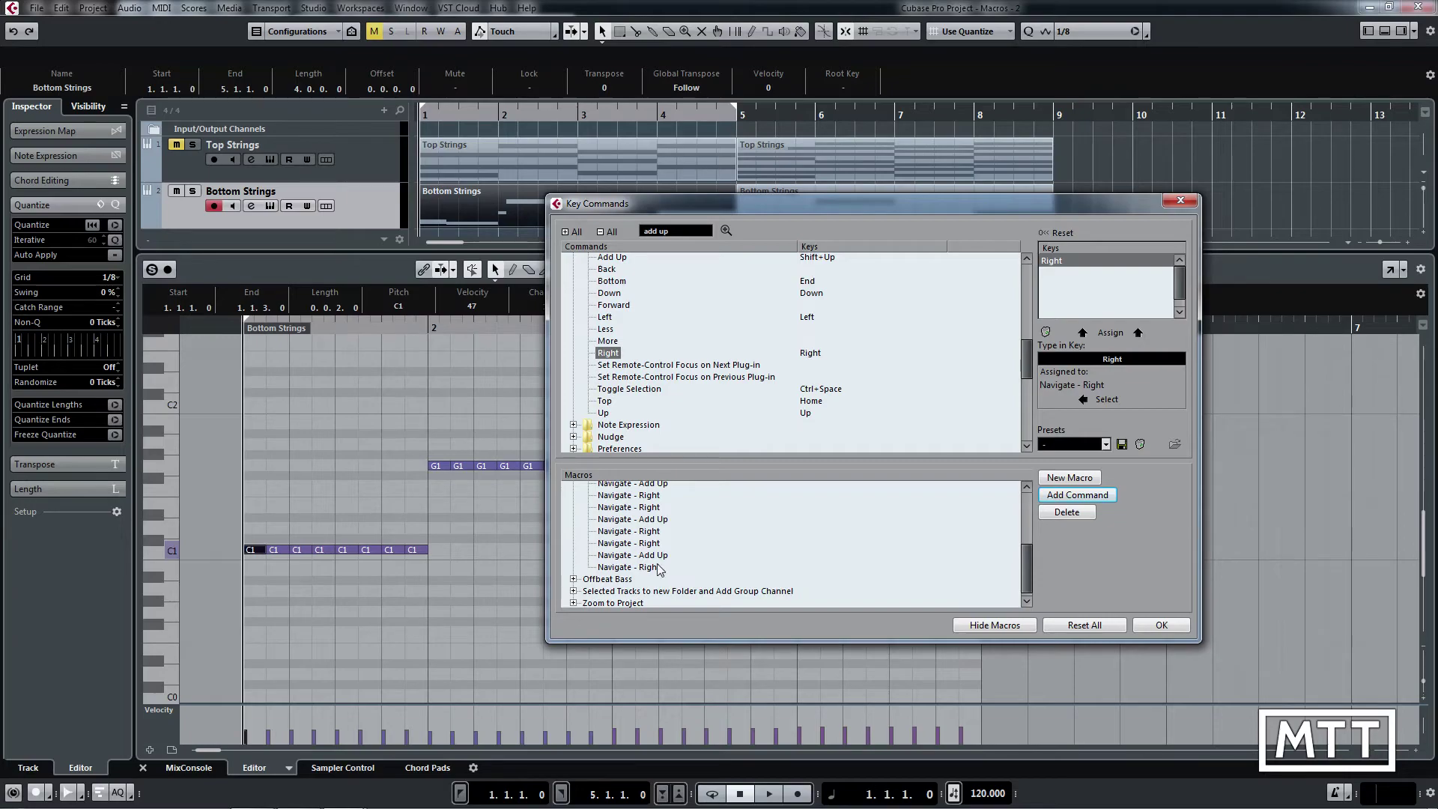
Step: Close Key Commands, keeping the macro, and select the first C1 bass note
{"action": "left_click", "coordinate": [1166, 627]}
{"action": "left_click", "coordinate": [272, 581]}
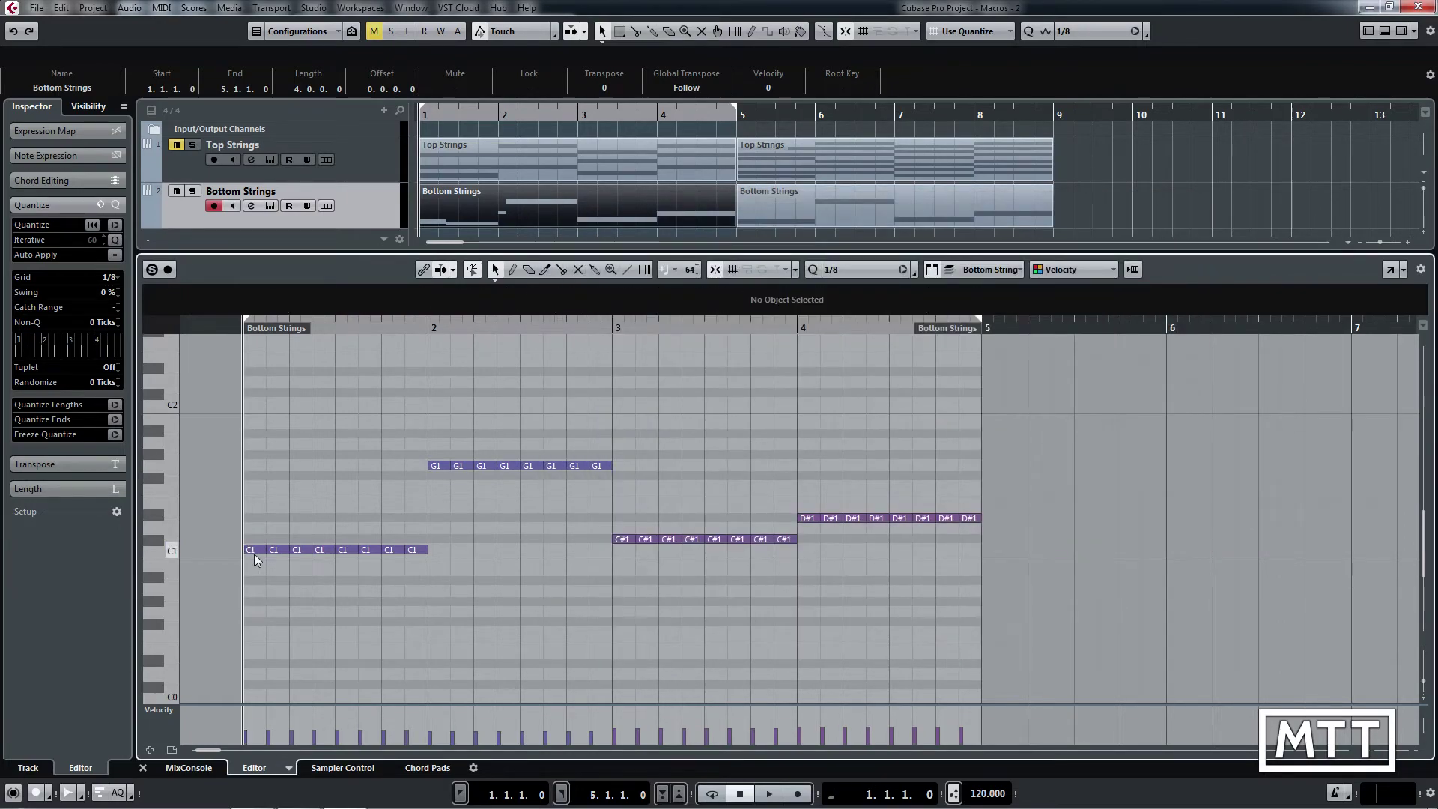
{"action": "left_click", "coordinate": [253, 550]}
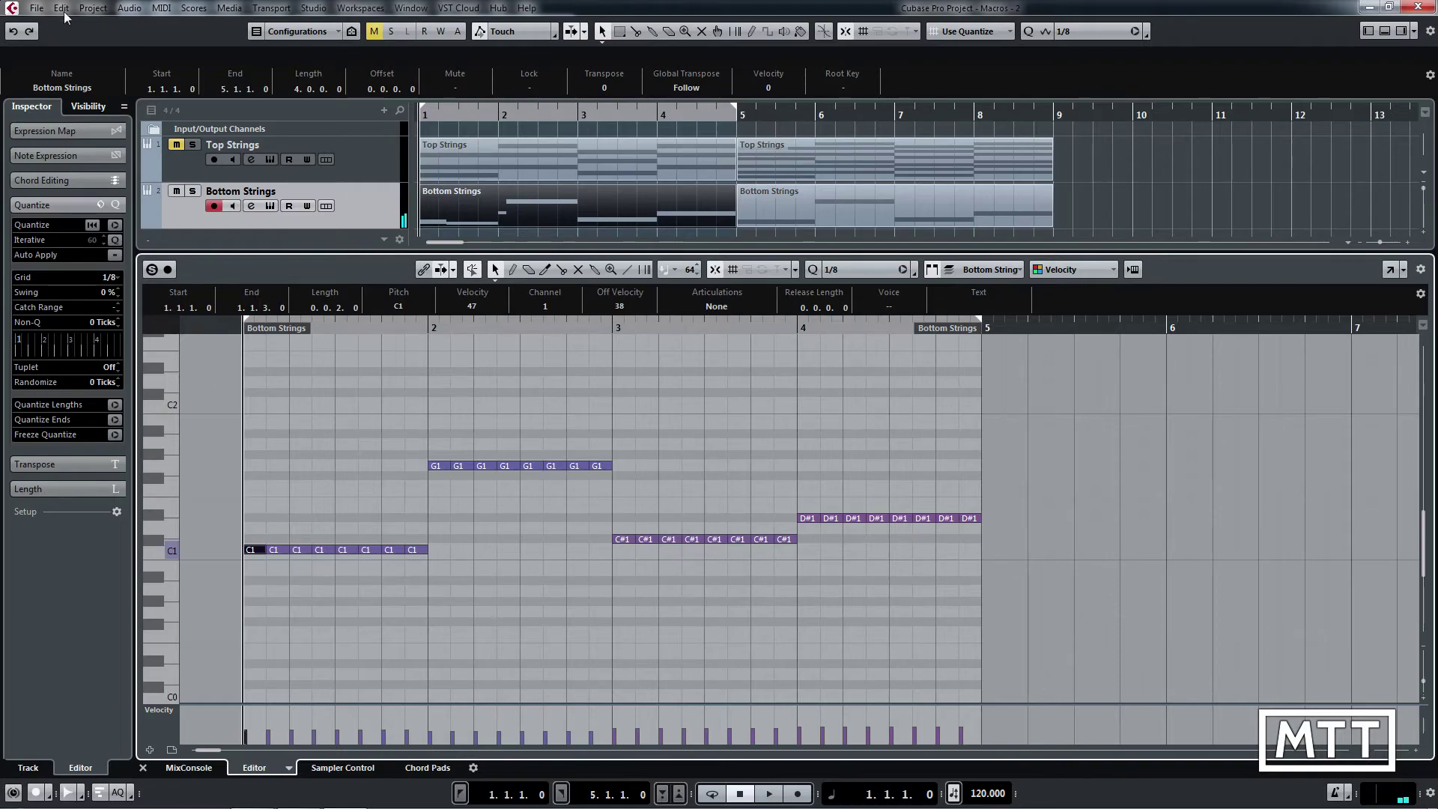
Step: Run Edit > Macros > Octave Bass on the bass notes, then undo the result
{"action": "key", "text": "alt+e"}
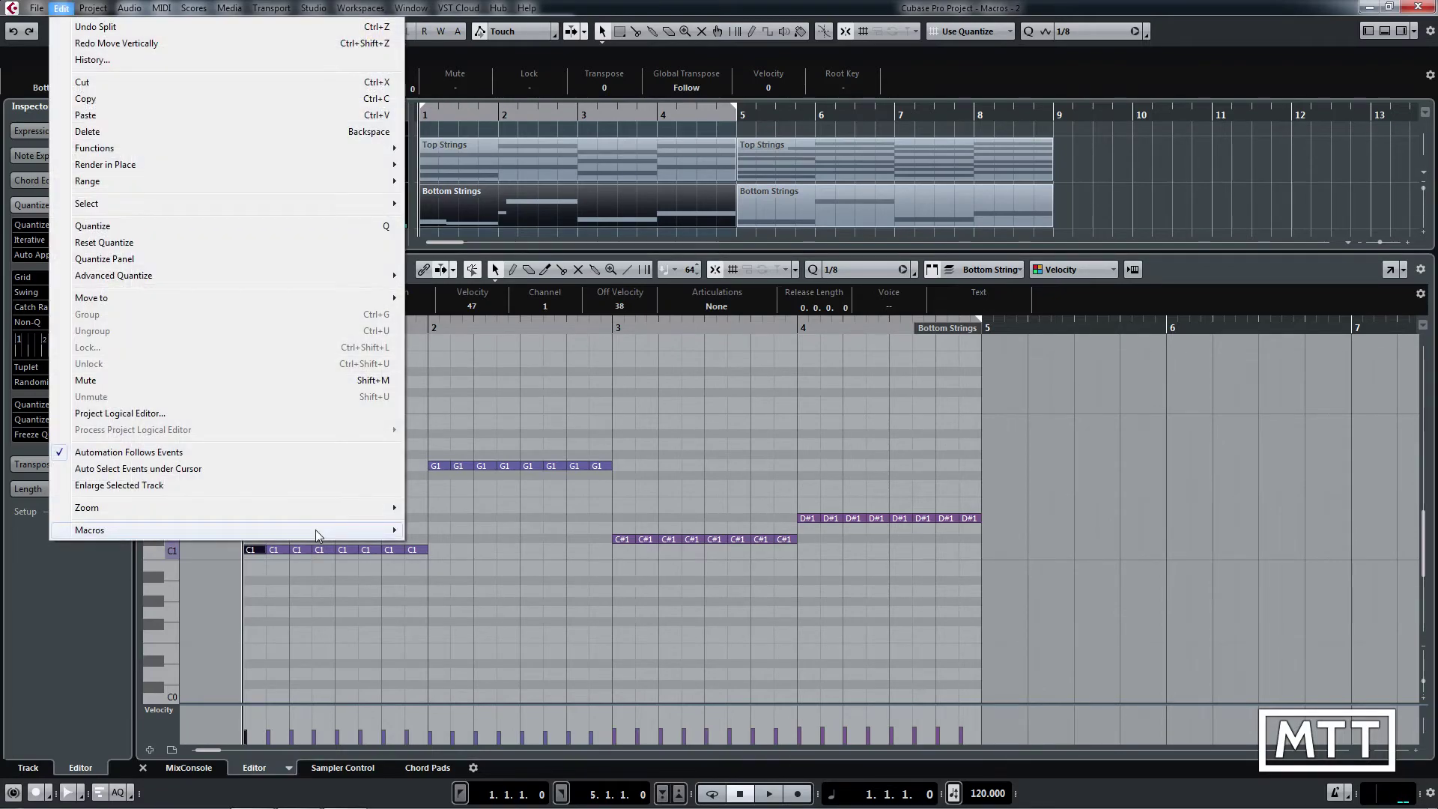
{"action": "mouse_move", "coordinate": [320, 530]}
{"action": "left_click", "coordinate": [454, 613]}
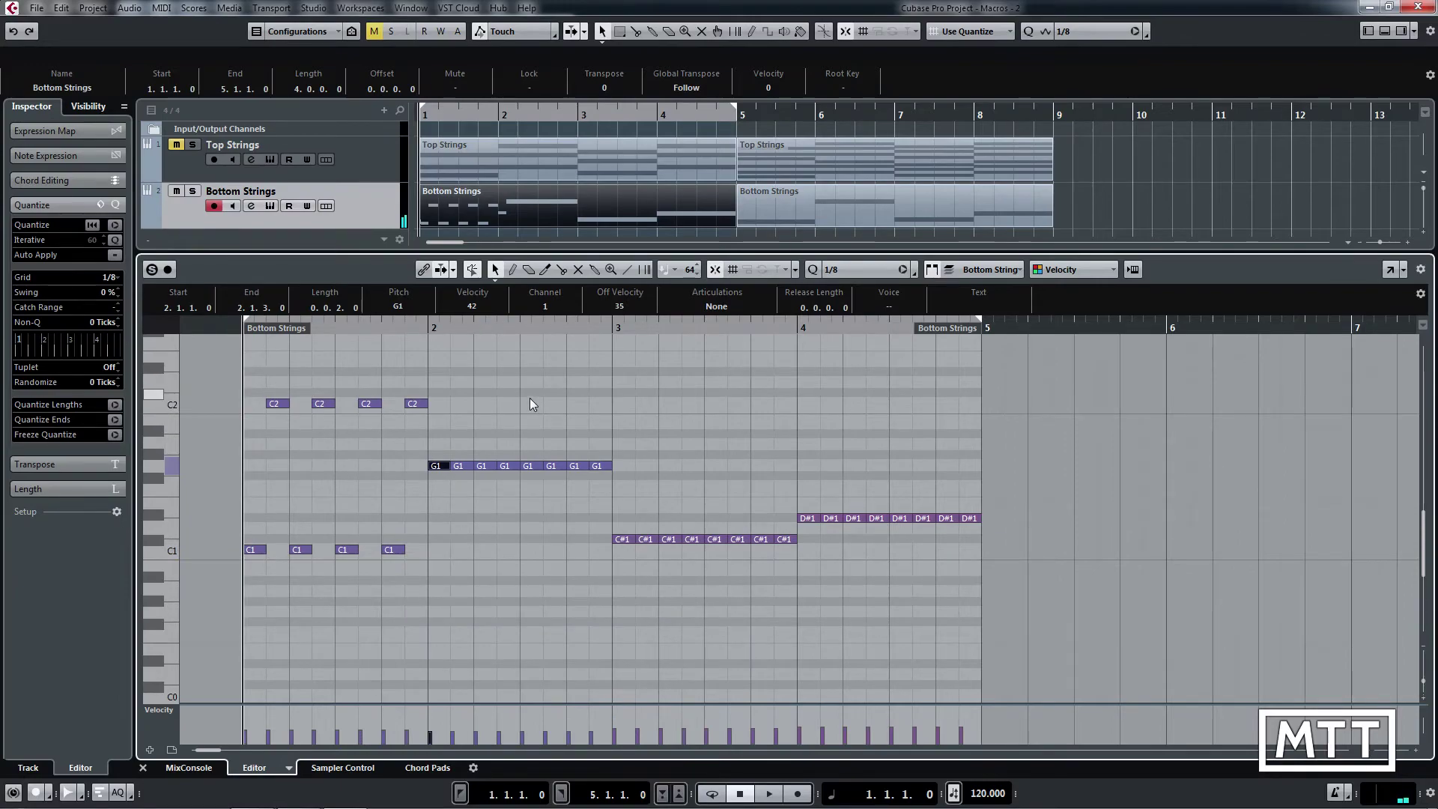
{"action": "key", "text": "ctrl+z"}
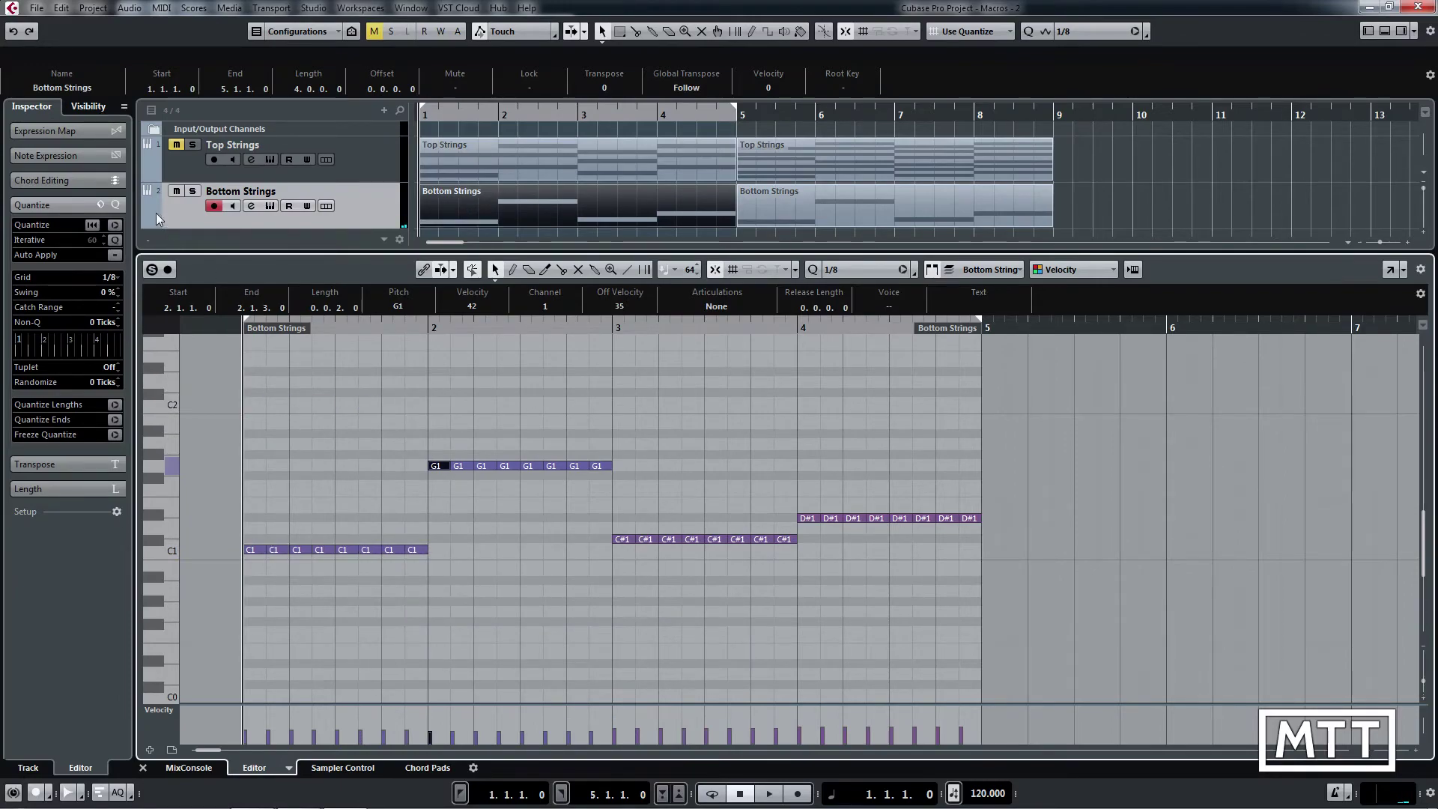
Step: Assign the unused shortcut Ctrl+Alt+Shift+Up to the Octave Bass macro and confirm
{"action": "left_click", "coordinate": [36, 9]}
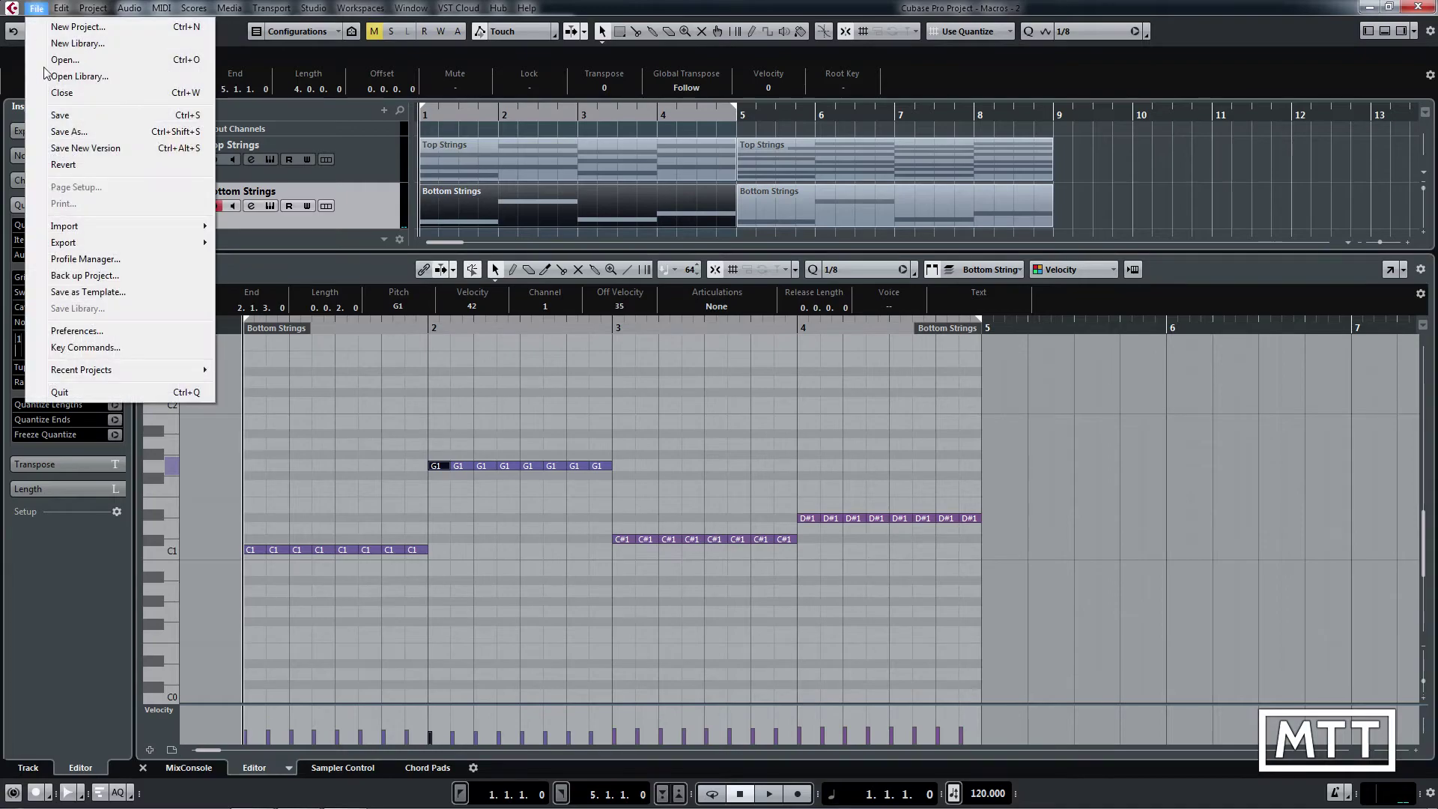
{"action": "left_click", "coordinate": [86, 347]}
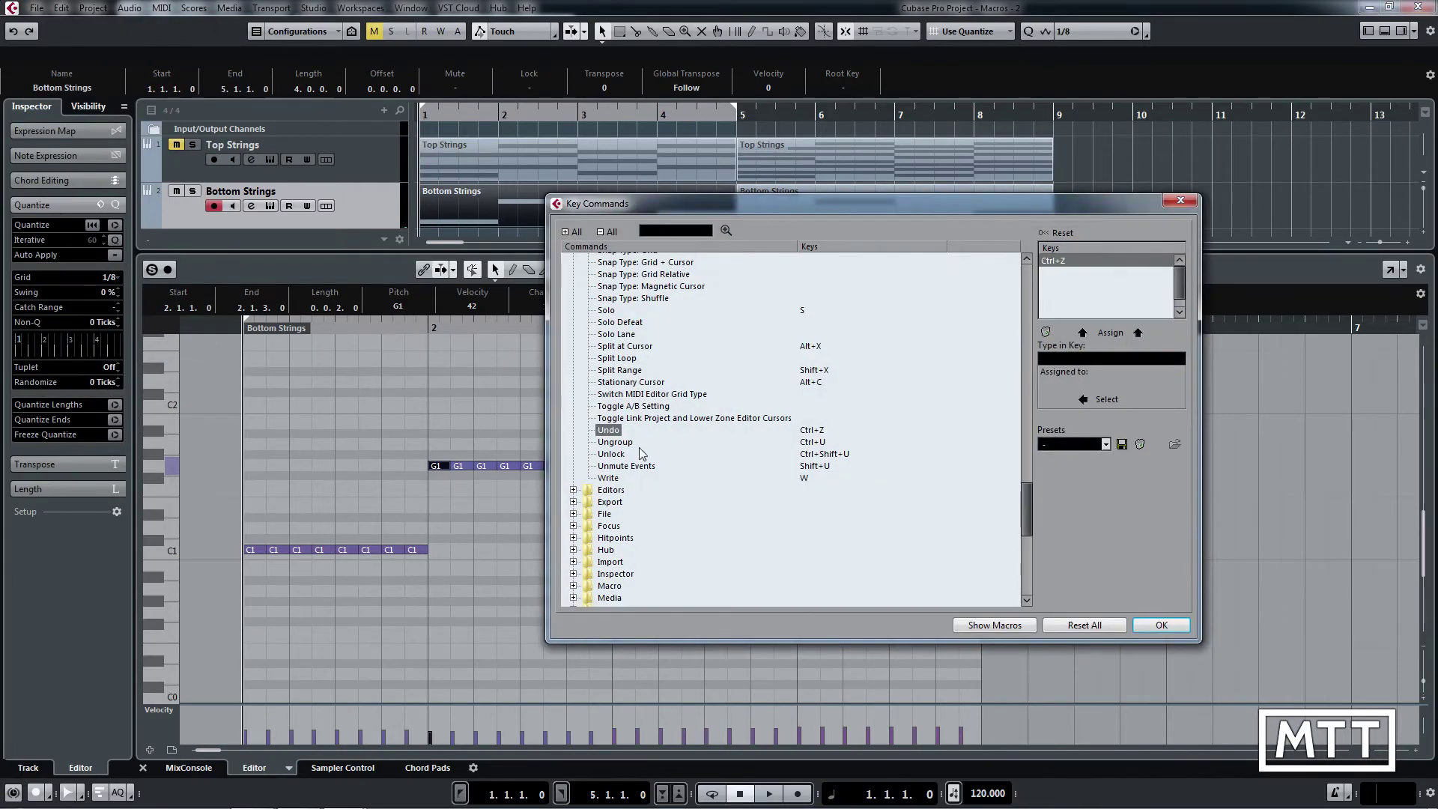
{"action": "left_click_drag", "start_coordinate": [1028, 520], "coordinate": [1028, 541]}
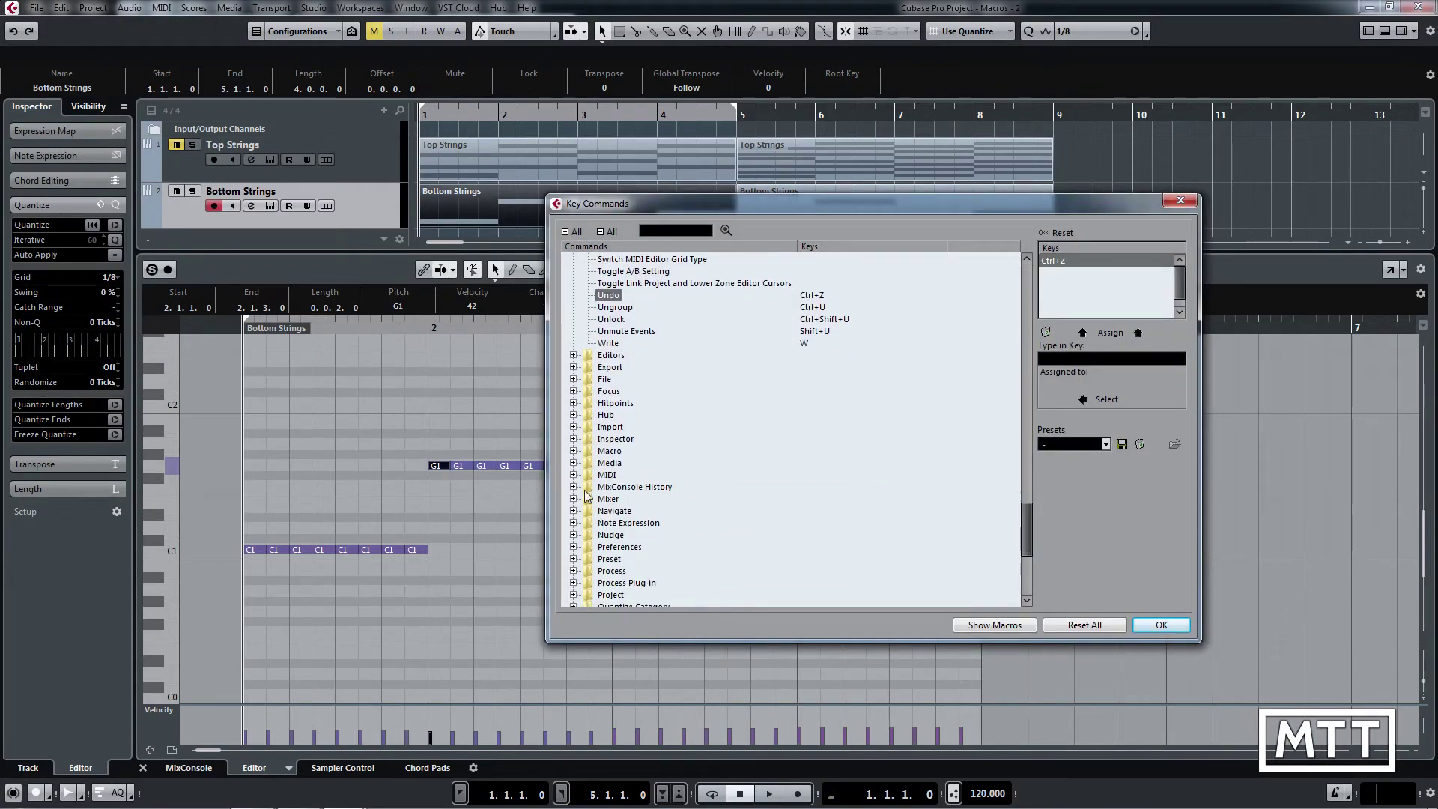
{"action": "left_click", "coordinate": [575, 450]}
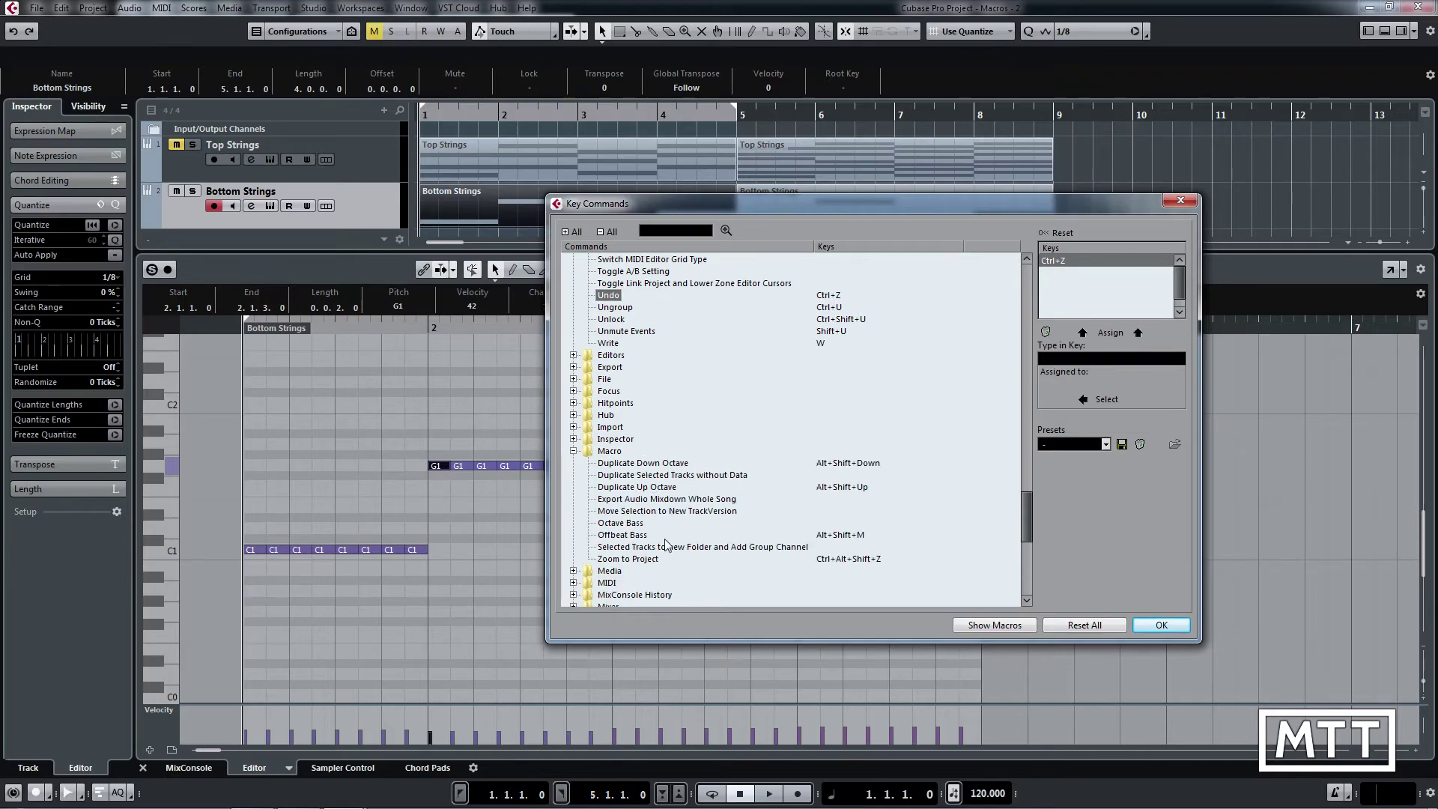
{"action": "left_click", "coordinate": [619, 524]}
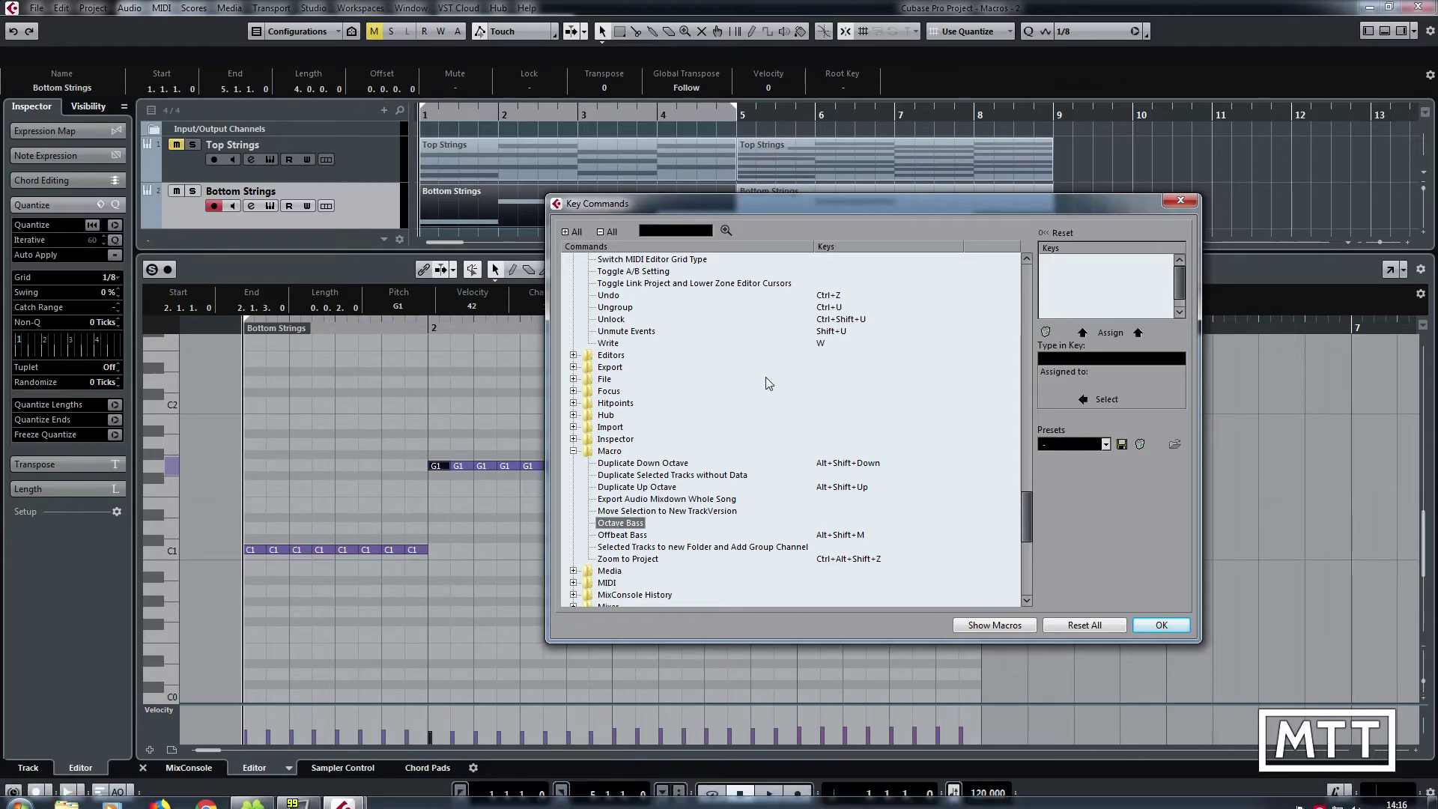
{"action": "left_click", "coordinate": [1123, 361]}
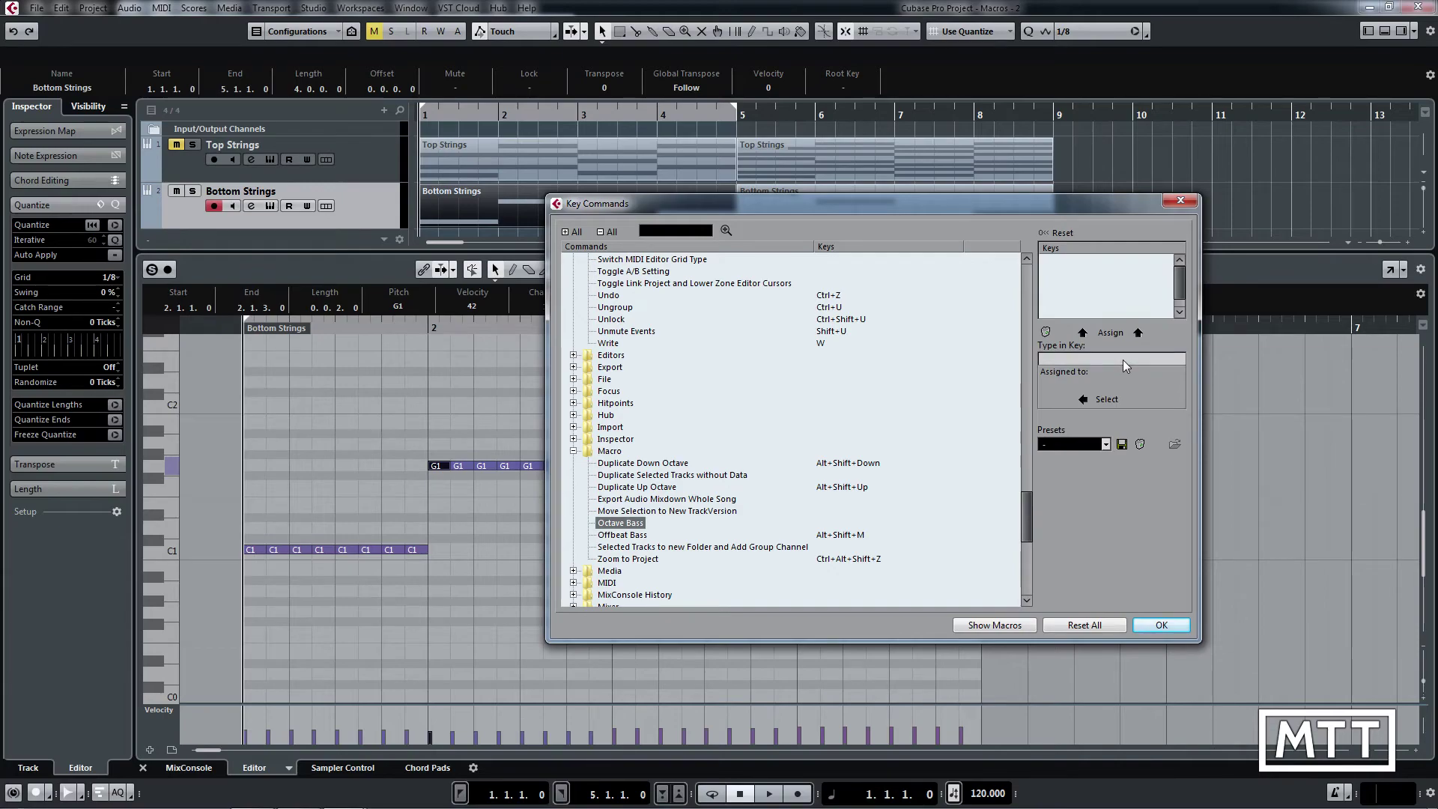
{"action": "key", "text": "alt+shift+Up"}
{"action": "key", "text": "ctrl+alt+shift+Up"}
{"action": "left_click", "coordinate": [1104, 330]}
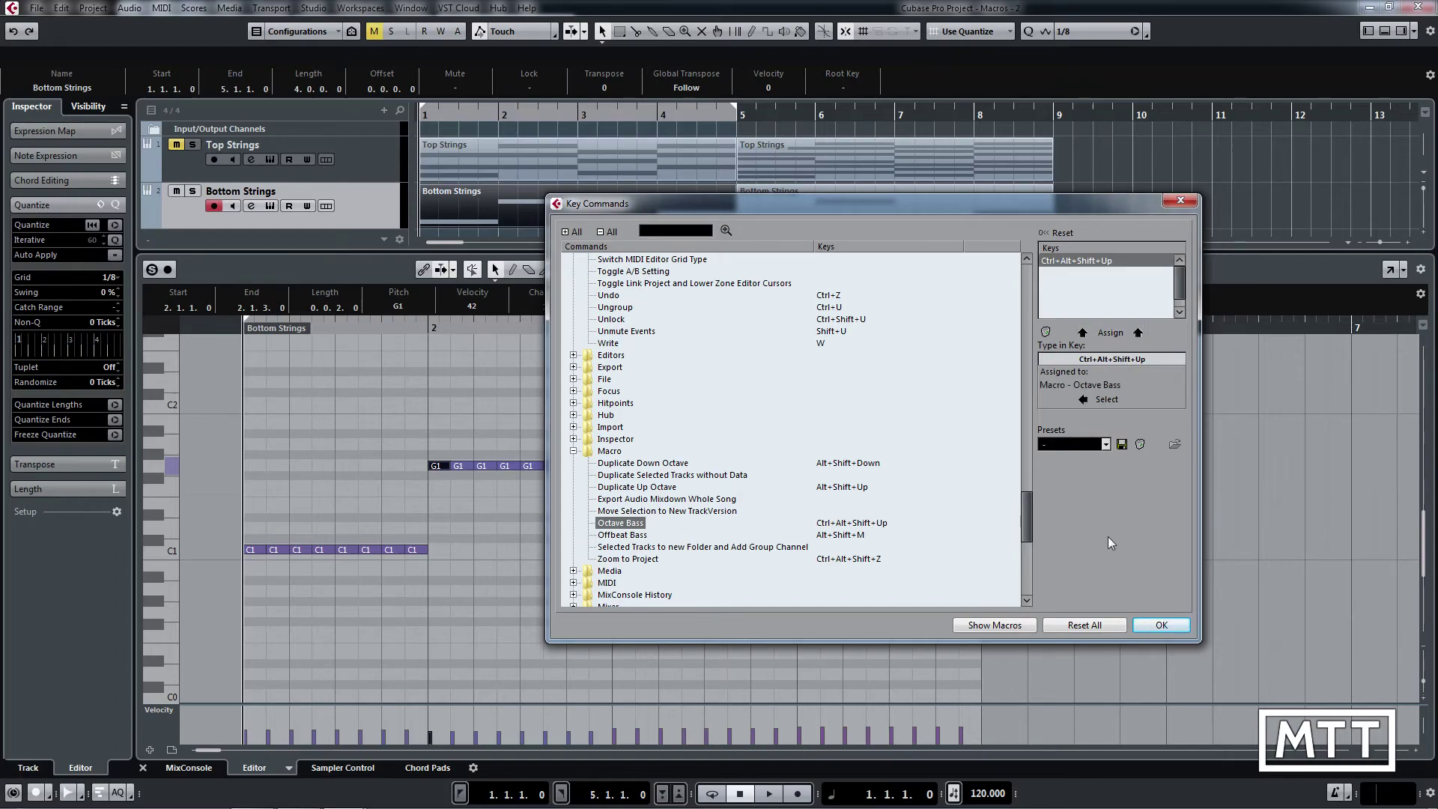
{"action": "left_click", "coordinate": [1160, 624]}
Step: Run Octave Bass twice from the first C1 note with Ctrl+Alt+Shift+Up, then undo both
{"action": "left_click", "coordinate": [259, 549]}
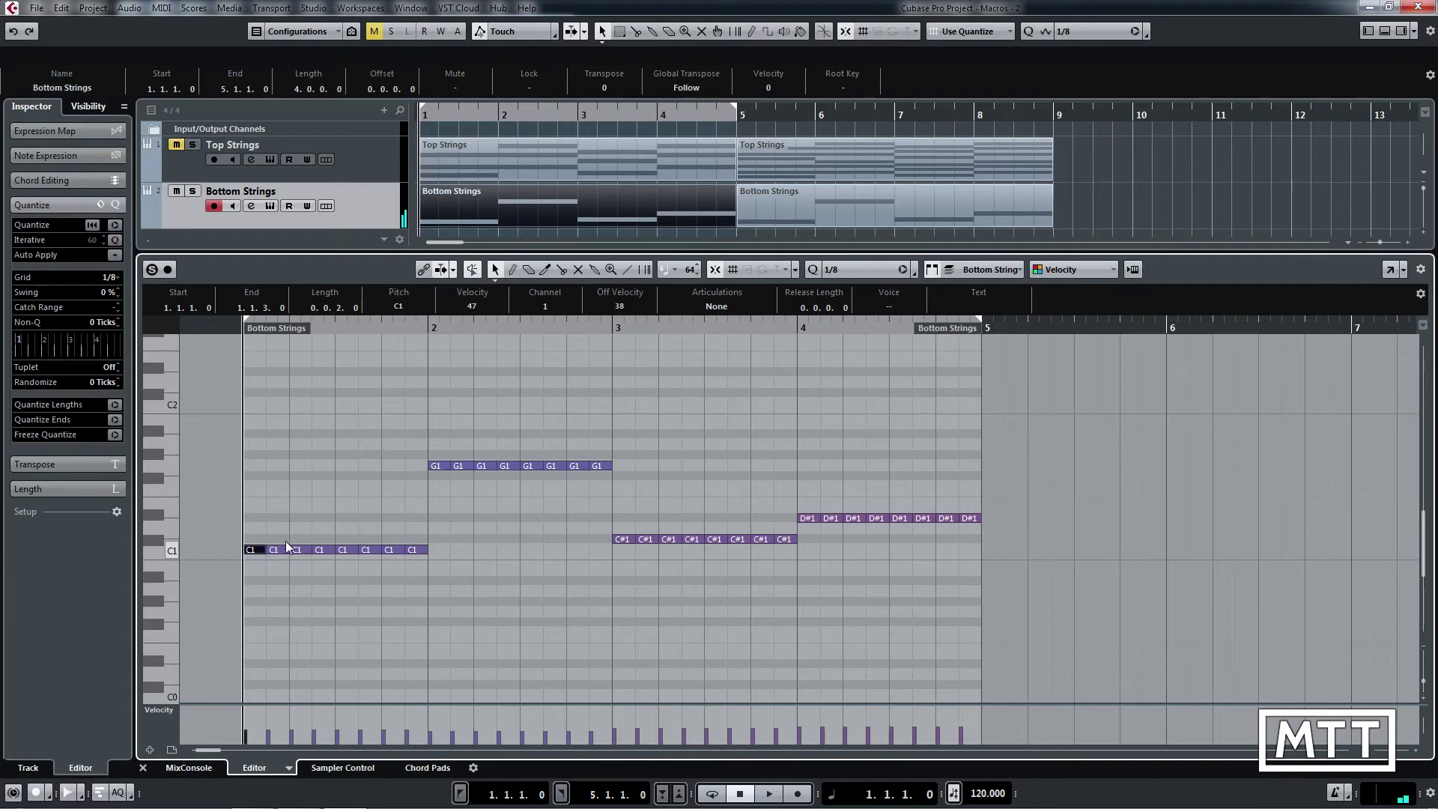
{"action": "key", "text": "ctrl+alt+shift+Up"}
{"action": "key", "text": "ctrl+alt+shift+Up"}
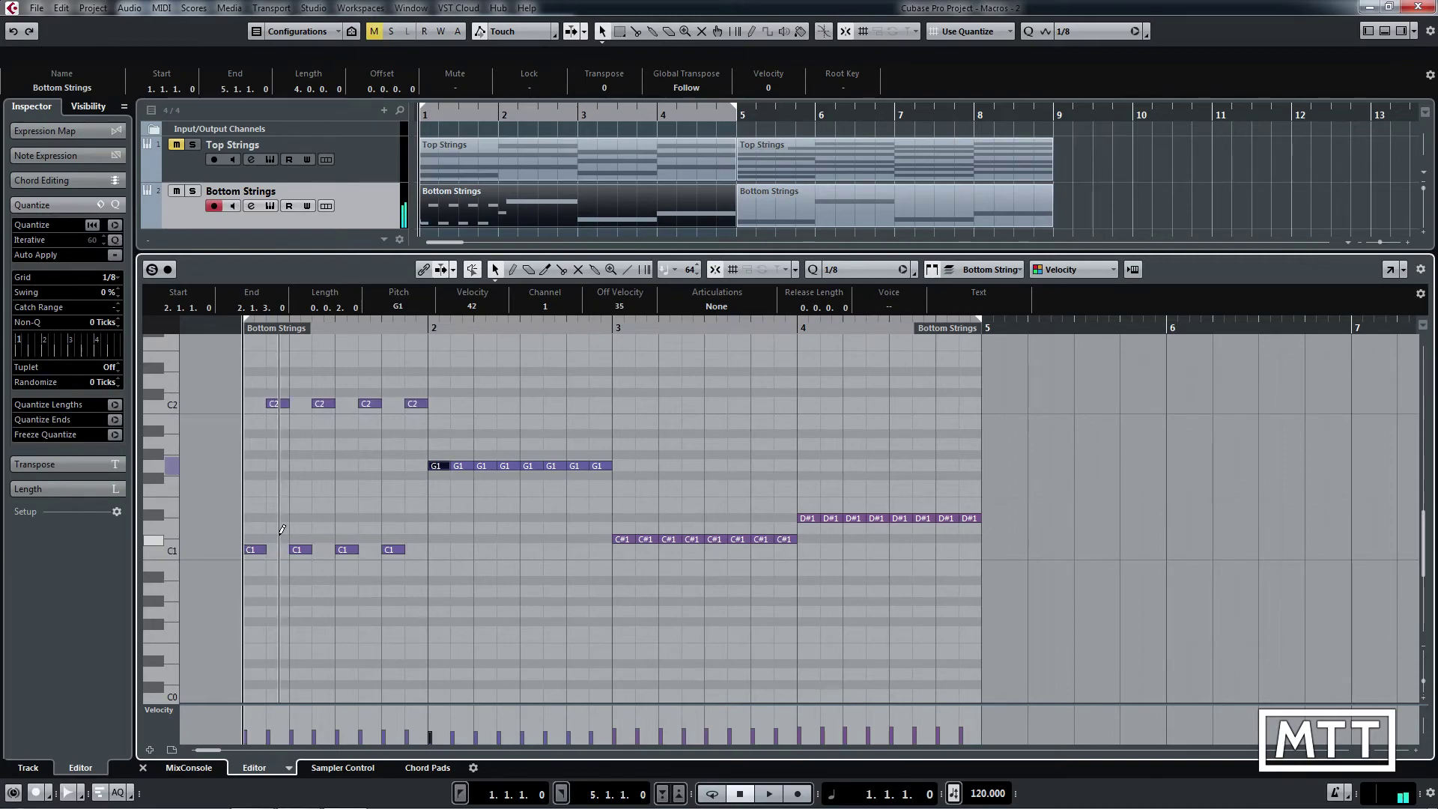
{"action": "key", "text": "ctrl+alt+shift+Up"}
{"action": "key", "text": "ctrl+alt+shift+Up"}
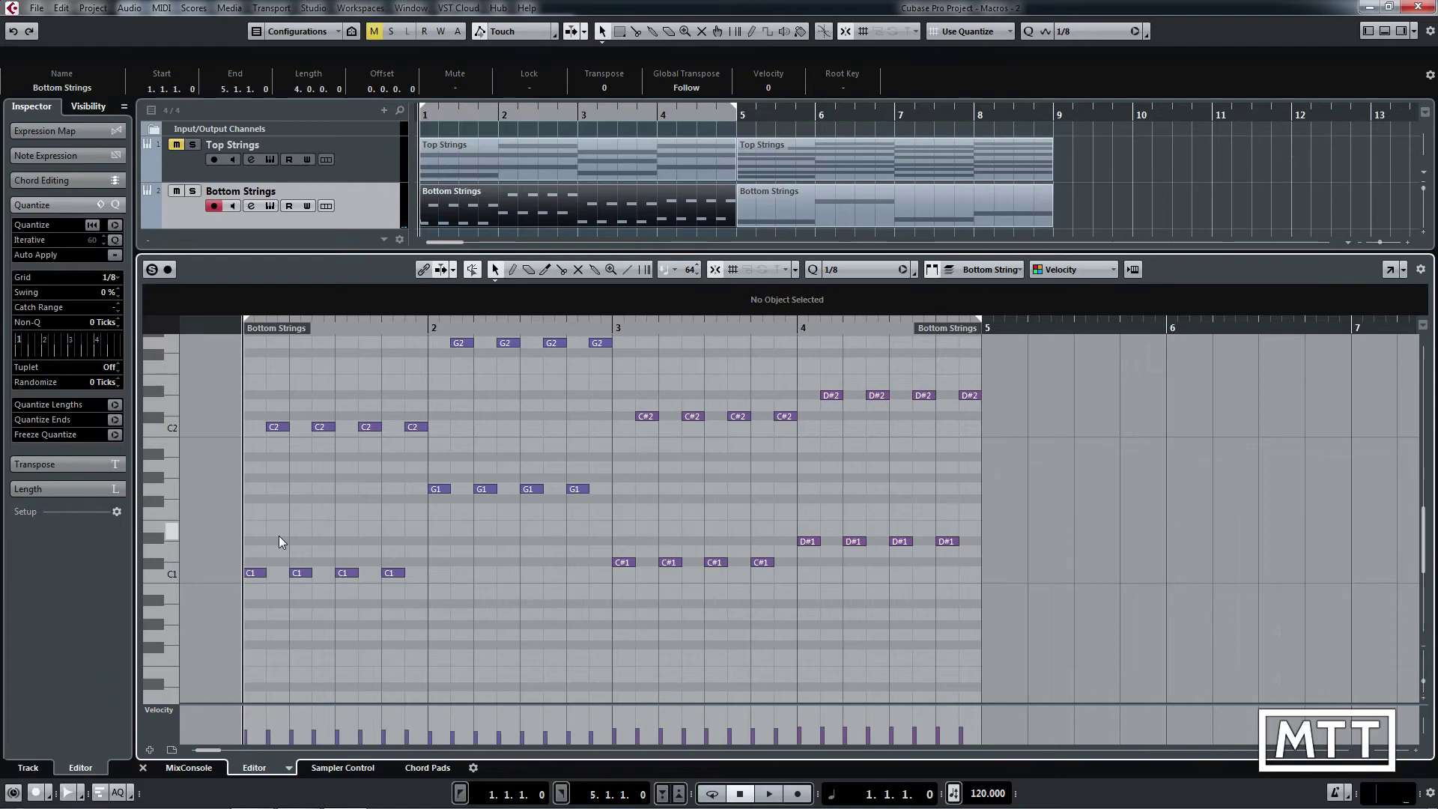
{"action": "key", "text": "ctrl+z"}
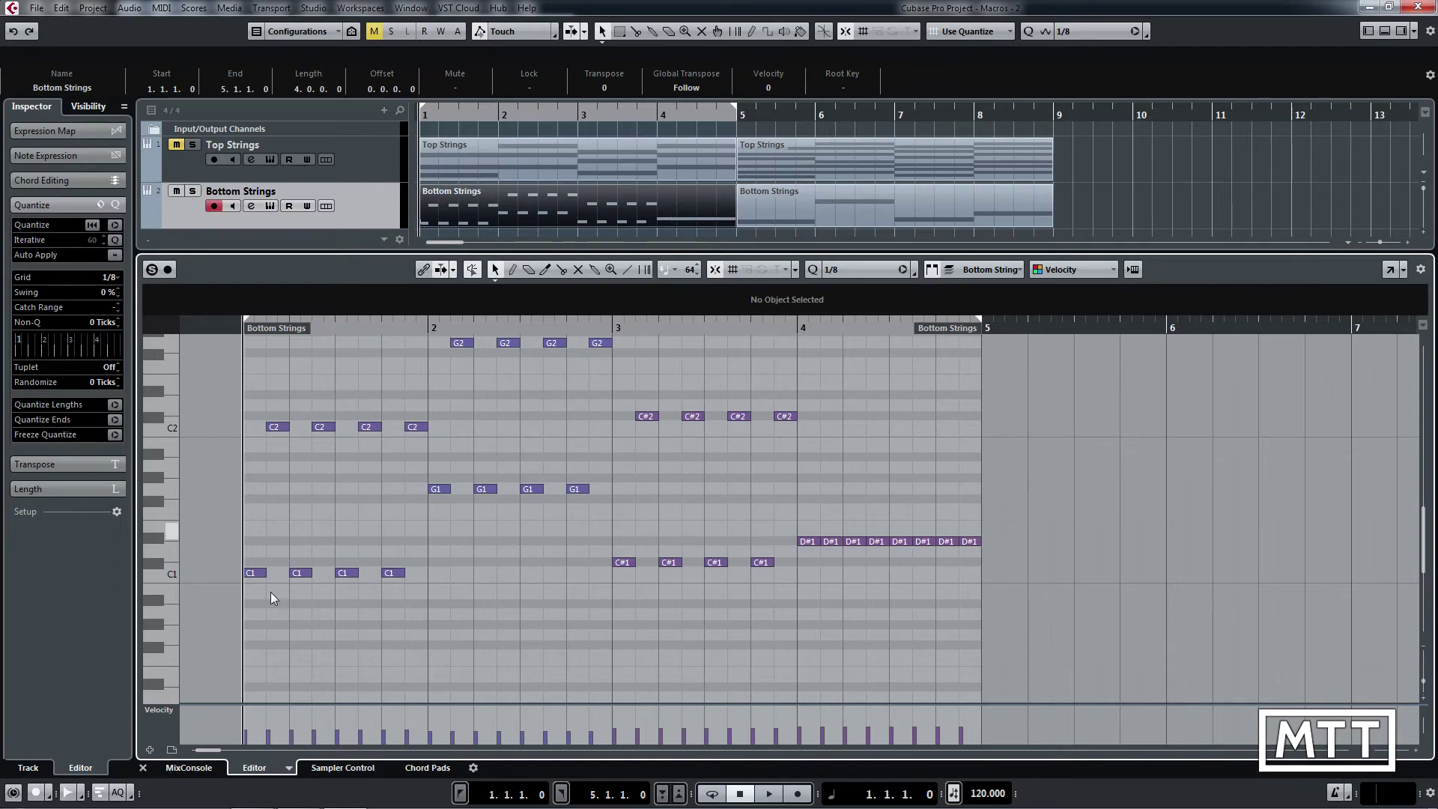
{"action": "key", "text": "ctrl+z"}
{"action": "key", "text": "ctrl+z"}
{"action": "key", "text": "ctrl+z"}
{"action": "key", "text": "ctrl+z"}
{"action": "key", "text": "ctrl+z"}
{"action": "key", "text": "ctrl+z"}
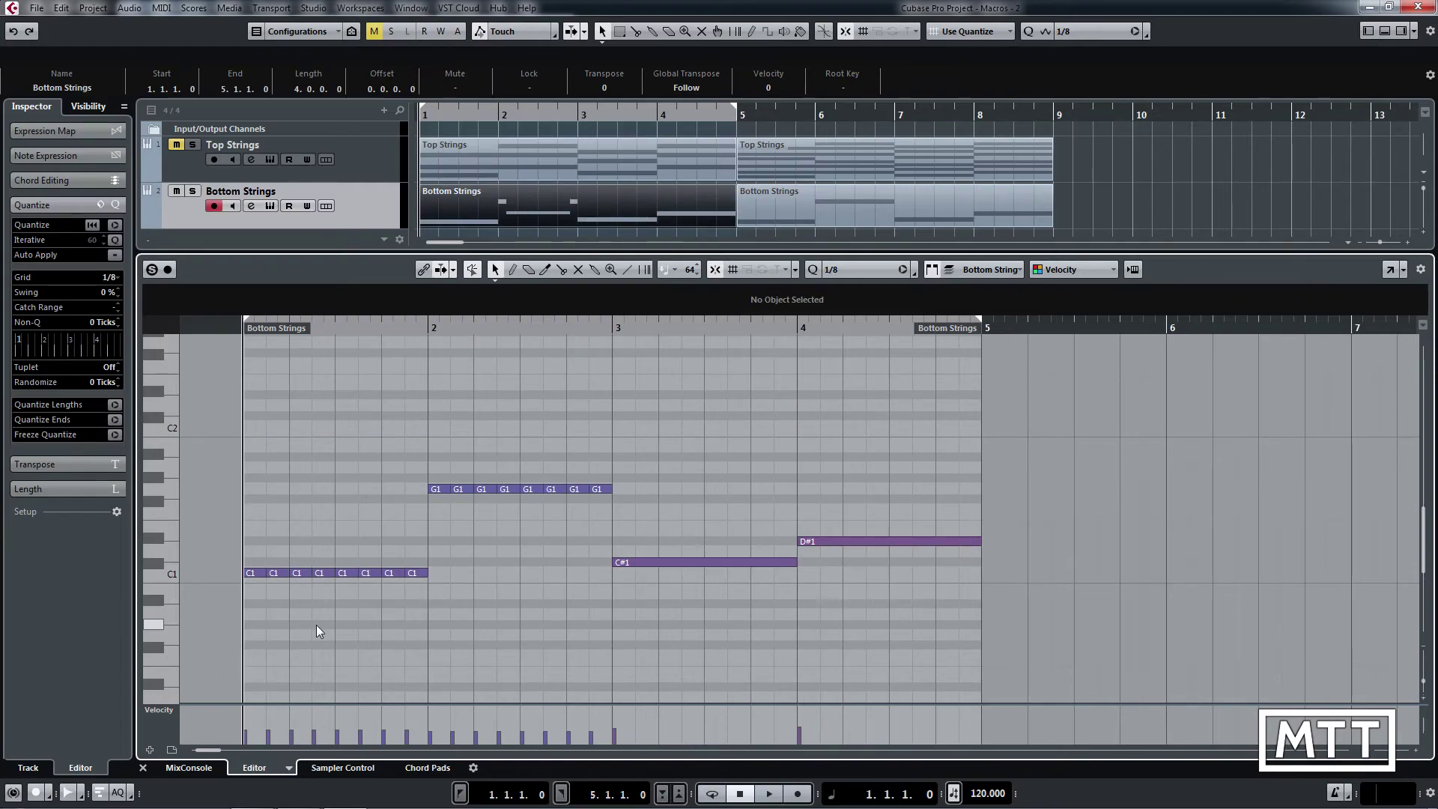
Step: Set the grid to 1/16 and split the first C1 note into sixteen sixteenth notes
{"action": "left_click", "coordinate": [845, 268]}
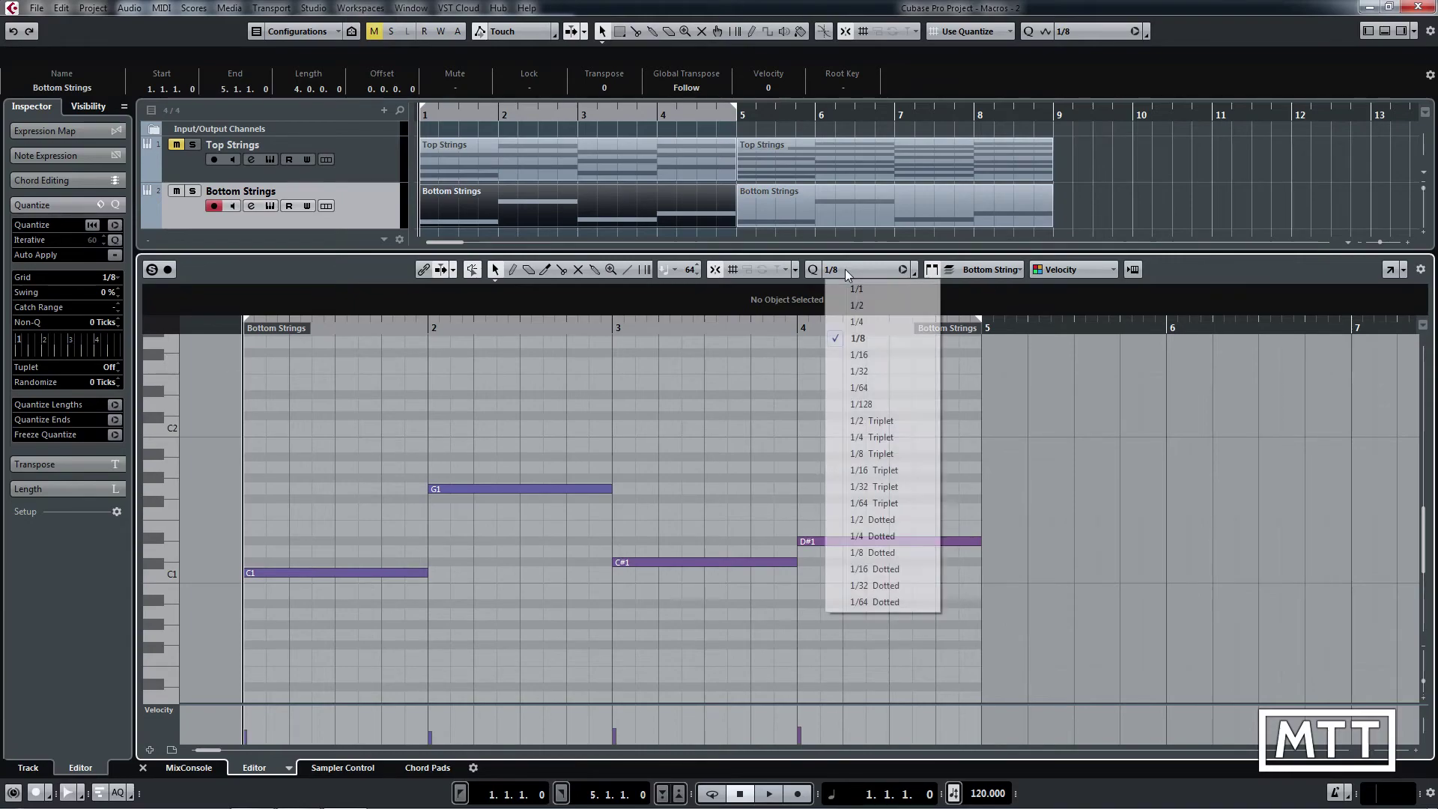
{"action": "left_click", "coordinate": [862, 355]}
{"action": "right_click", "coordinate": [339, 561]}
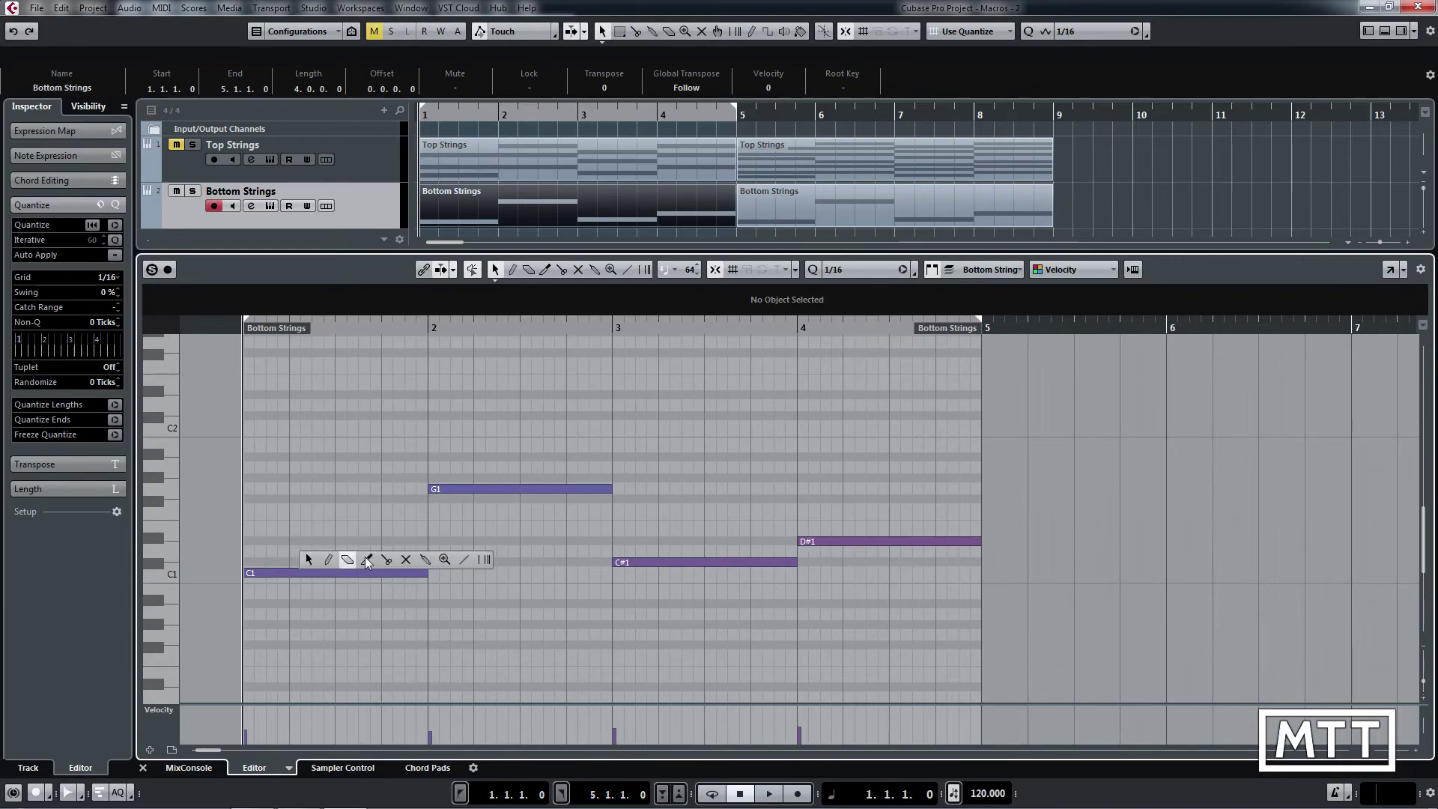
{"action": "left_click", "coordinate": [387, 559]}
{"action": "left_click", "coordinate": [255, 574]}
{"action": "key", "text": "1"}
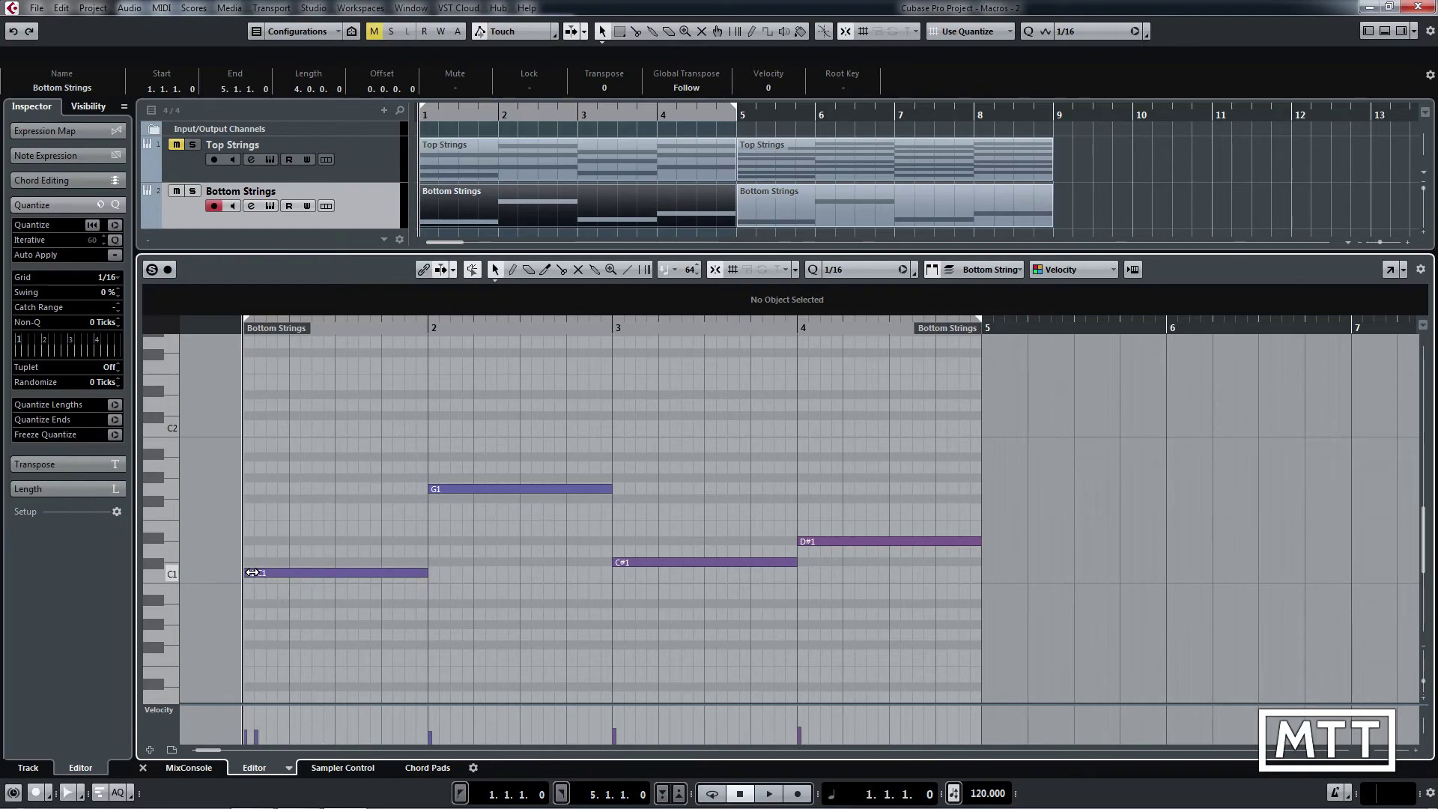
{"action": "right_click", "coordinate": [259, 573]}
{"action": "left_click", "coordinate": [324, 571]}
{"action": "left_click", "coordinate": [255, 573], "text": "alt"}
{"action": "key", "text": "1"}
Step: Test Octave Bass with F9 on the first C1 sixteenth, then undo the octave jumps
{"action": "left_click", "coordinate": [250, 572]}
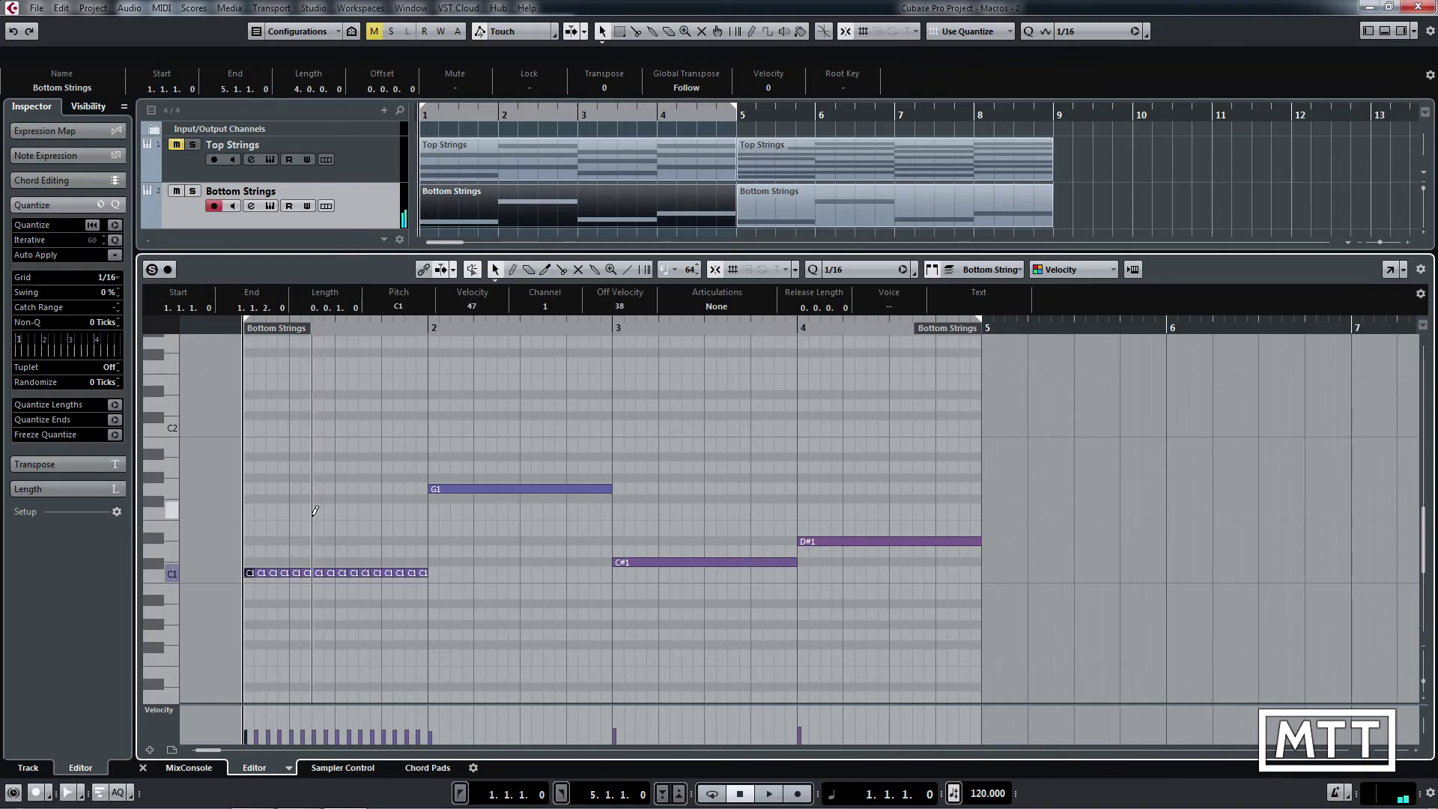
{"action": "key", "text": "F9"}
{"action": "key", "text": "F9"}
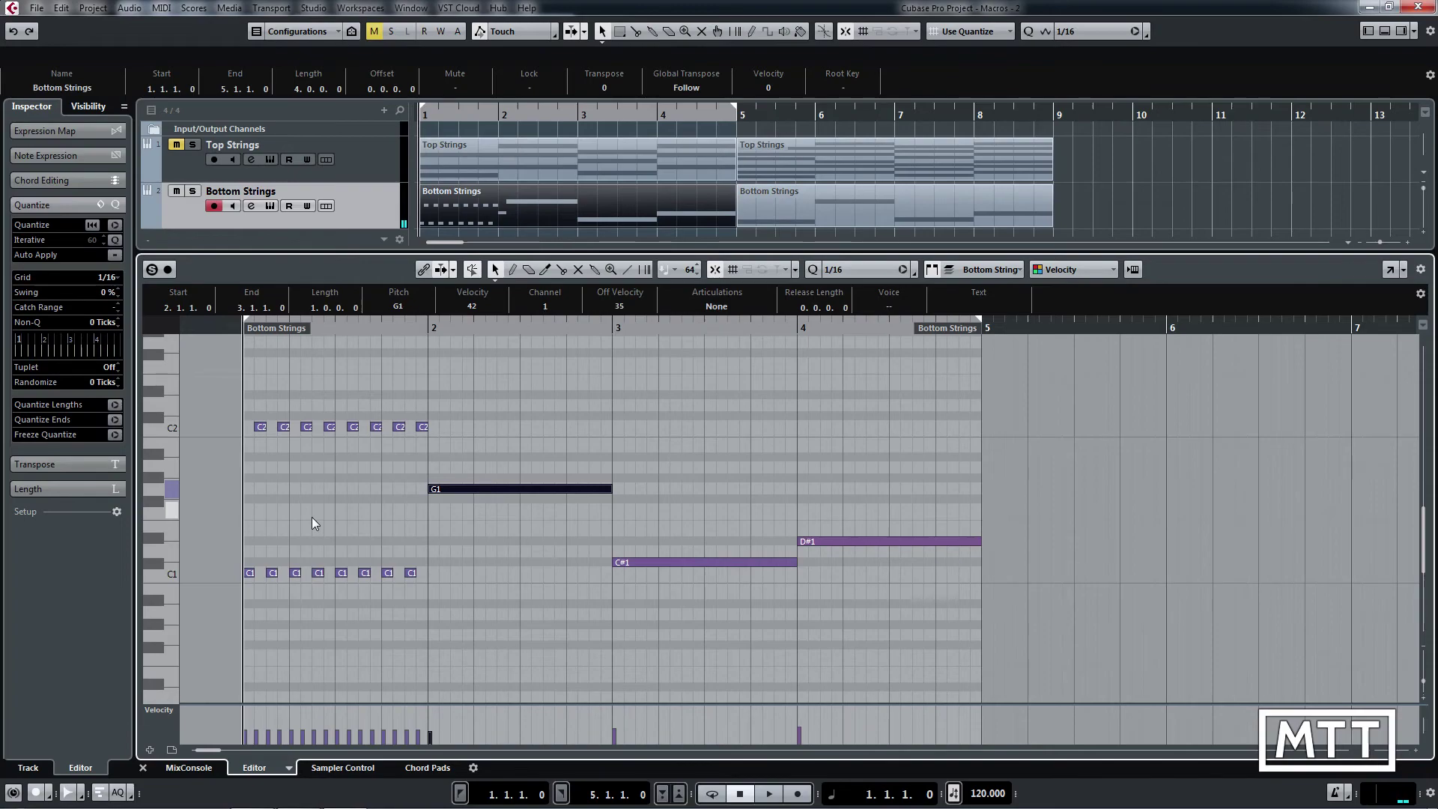
{"action": "key", "text": "ctrl+z"}
{"action": "key", "text": "ctrl+z"}
{"action": "key", "text": "ctrl+z"}
{"action": "key", "text": "ctrl+z"}
{"action": "key", "text": "ctrl+z"}
{"action": "key", "text": "ctrl+z"}
{"action": "key", "text": "ctrl+z"}
{"action": "key", "text": "ctrl+z"}
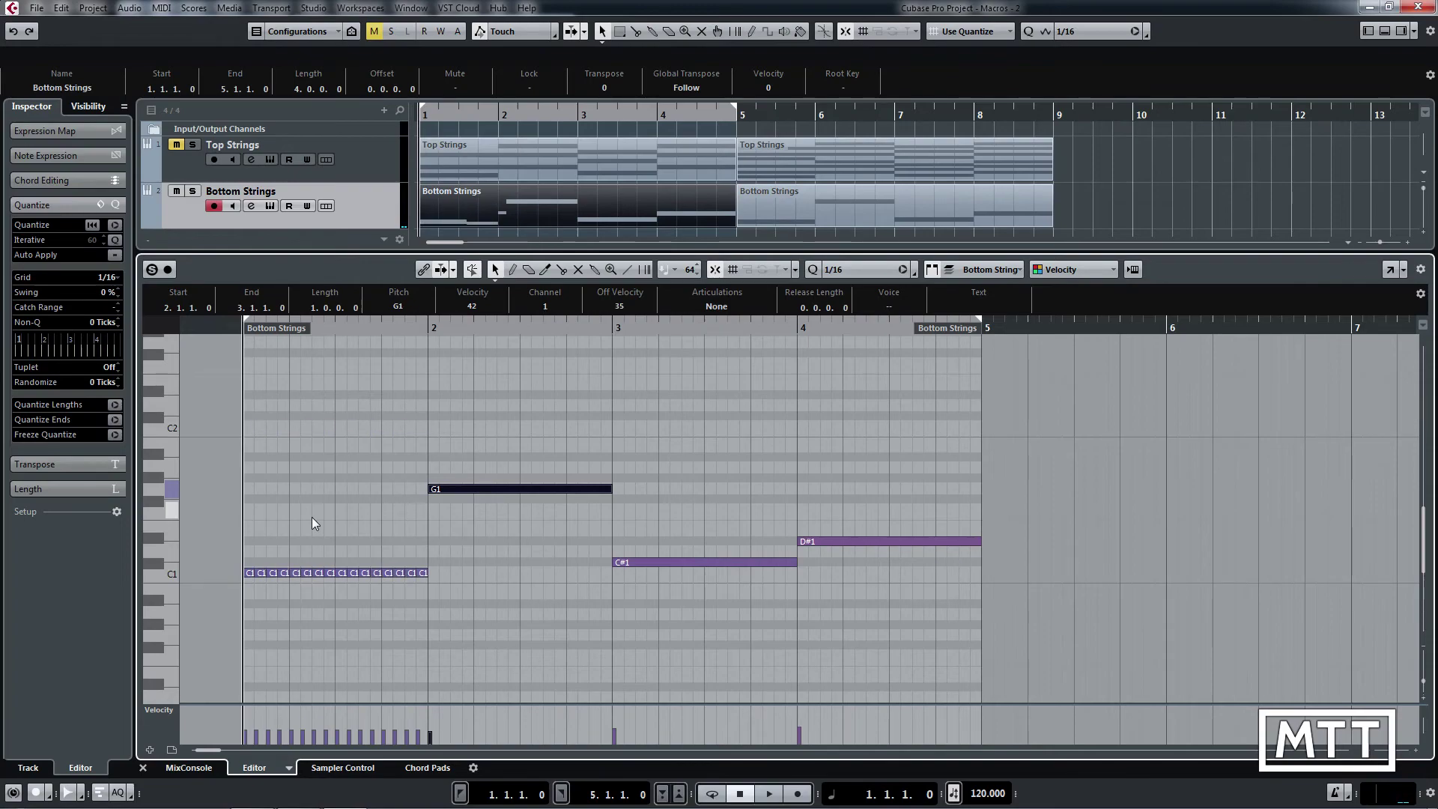
{"action": "right_click", "coordinate": [311, 517]}
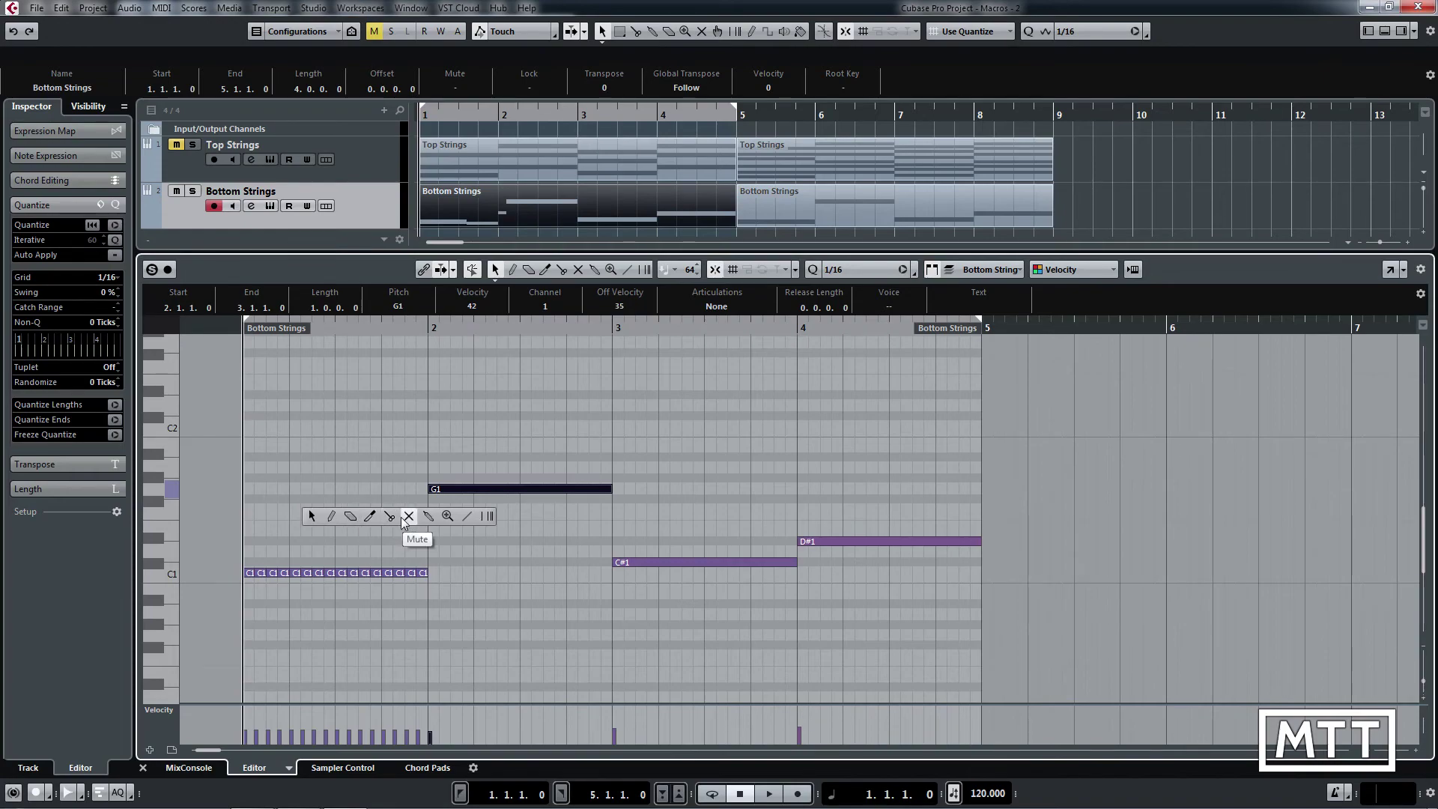
Step: Glue several pairs of C1 sixteenth notes together to vary the rhythm
{"action": "left_click", "coordinate": [429, 516]}
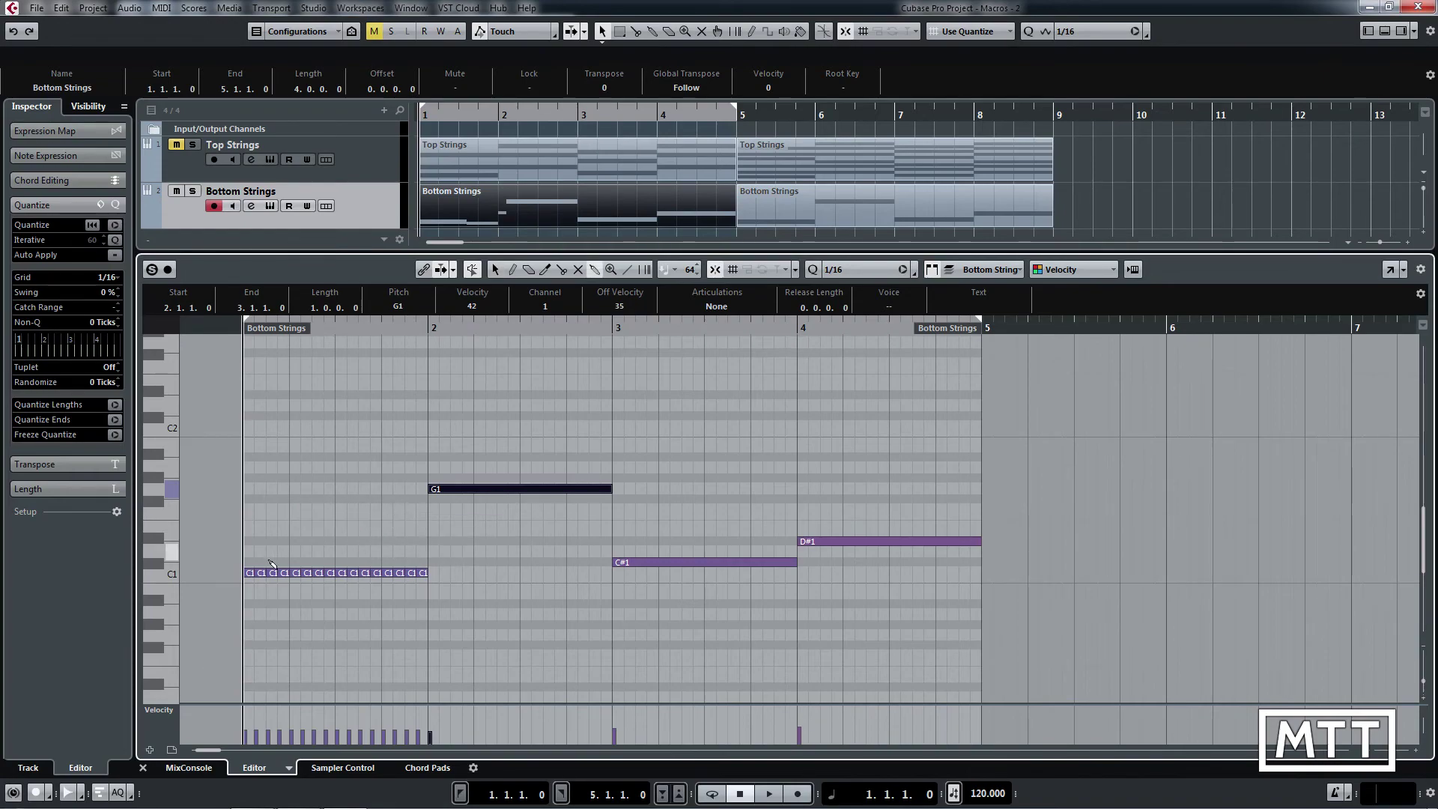
{"action": "left_click", "coordinate": [250, 574]}
{"action": "left_click", "coordinate": [297, 574]}
{"action": "left_click", "coordinate": [343, 573]}
{"action": "left_click", "coordinate": [378, 573]}
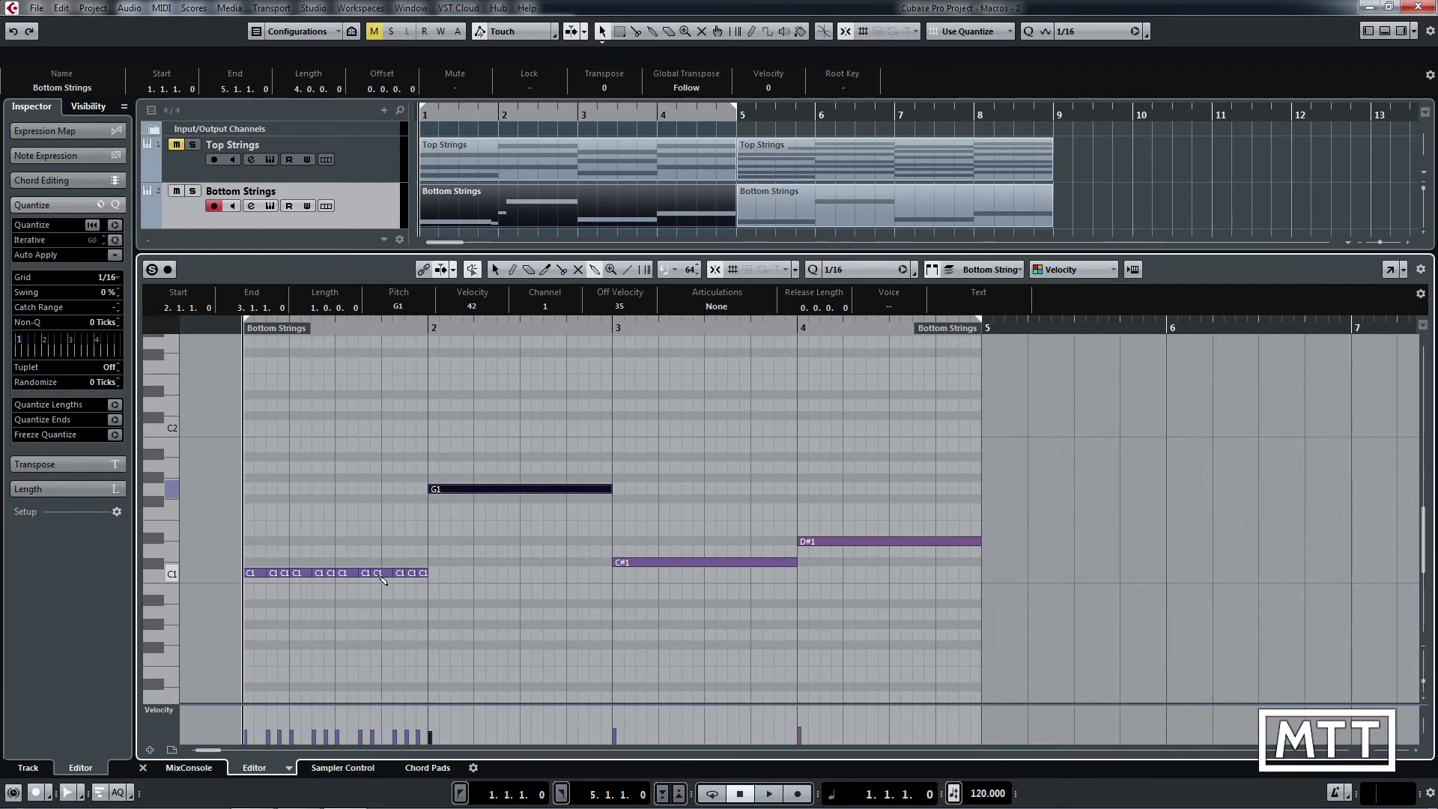
{"action": "key", "text": "ctrl+z"}
{"action": "left_click", "coordinate": [391, 573]}
Step: Run Octave Bass on the reshaped C1 notes and play back the resulting pattern
{"action": "key", "text": "1"}
{"action": "left_click", "coordinate": [250, 572]}
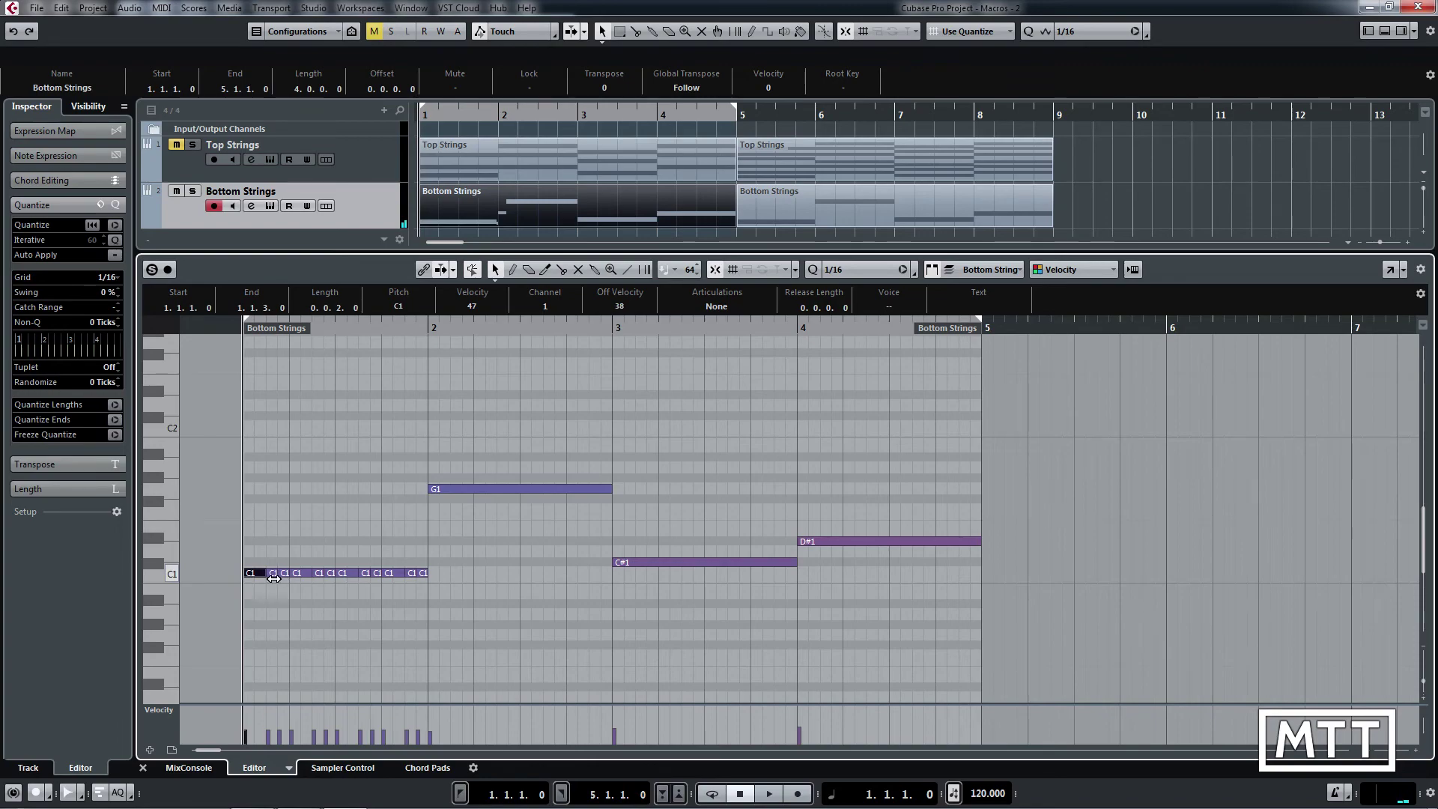
{"action": "key", "text": "ctrl+m"}
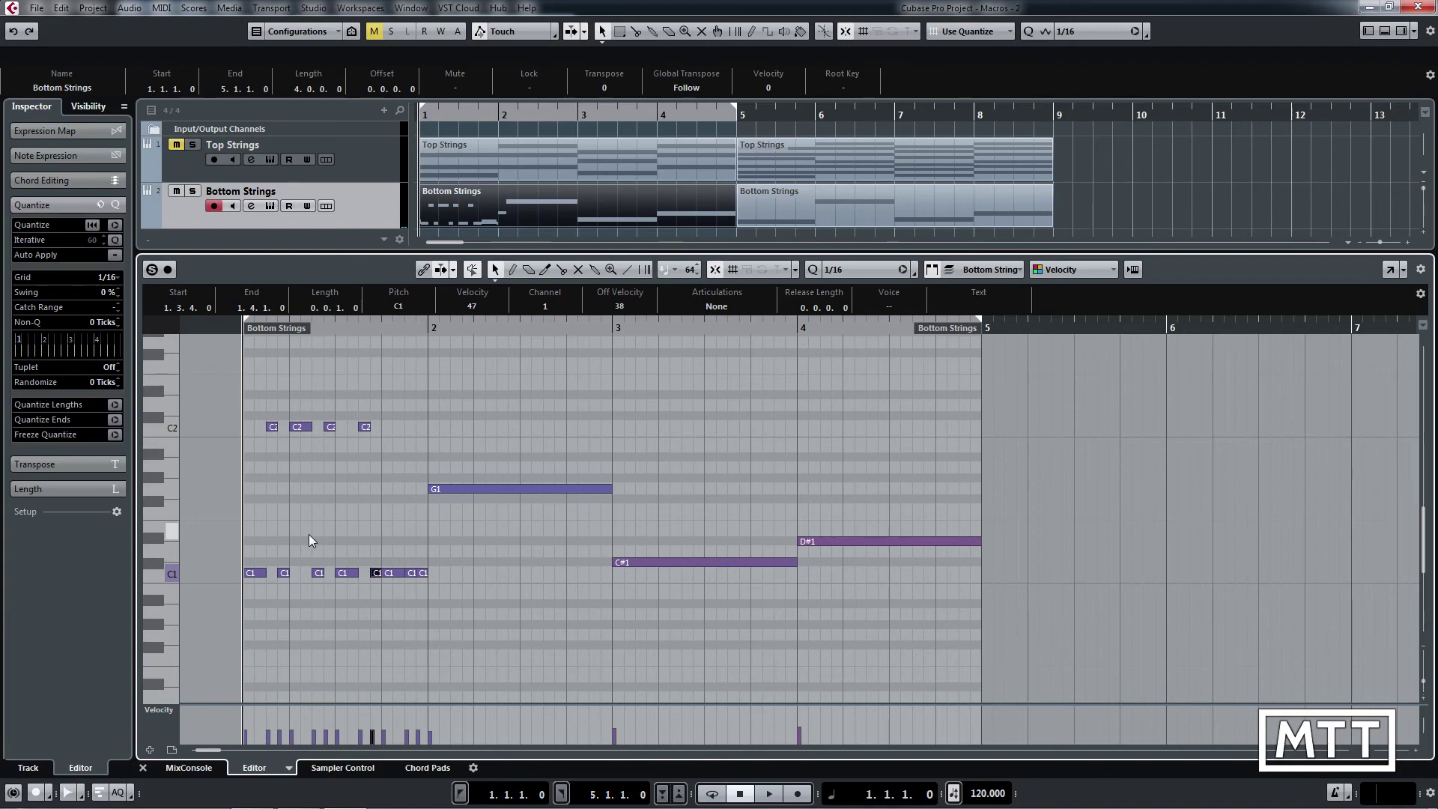
{"action": "key", "text": "space"}
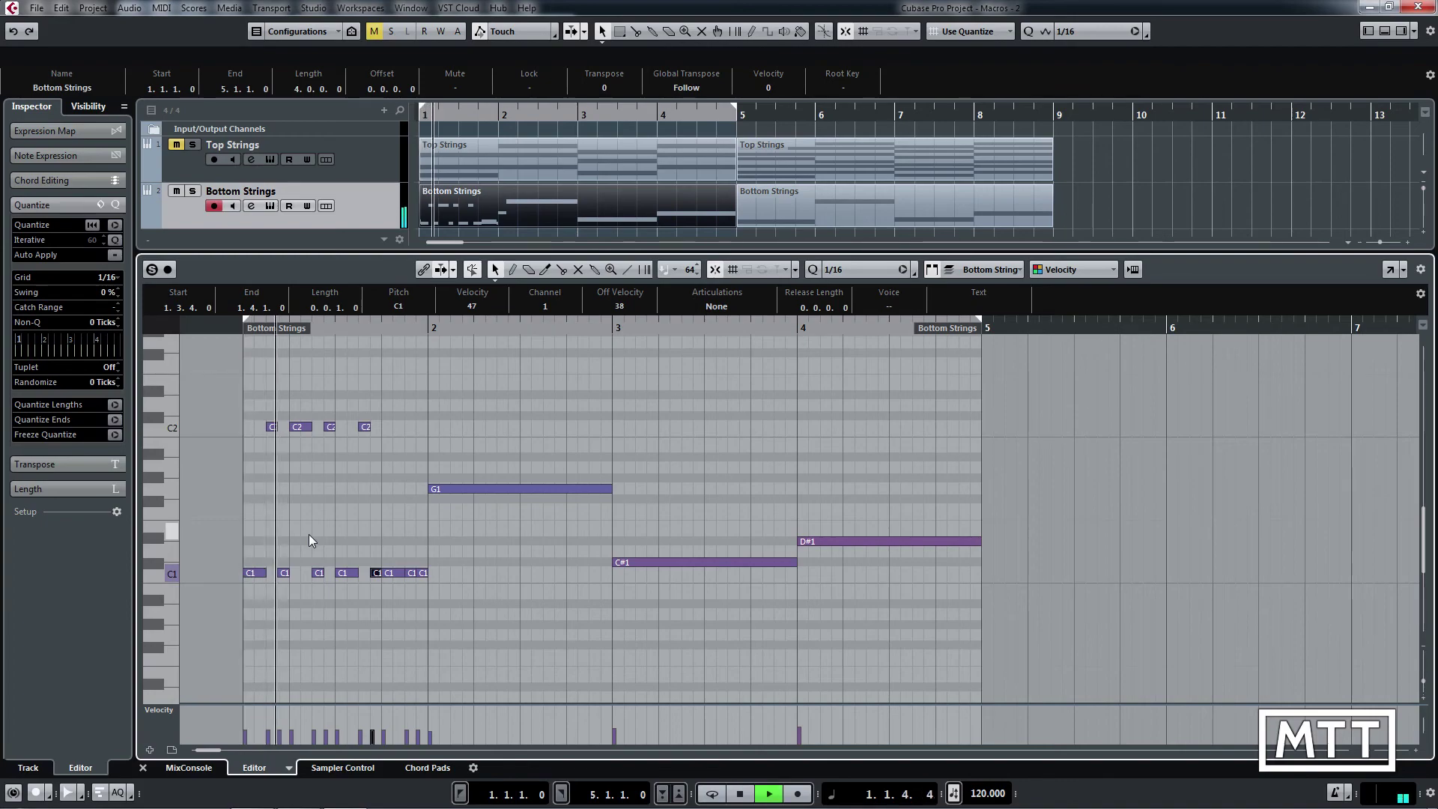
{"action": "key", "text": "space"}
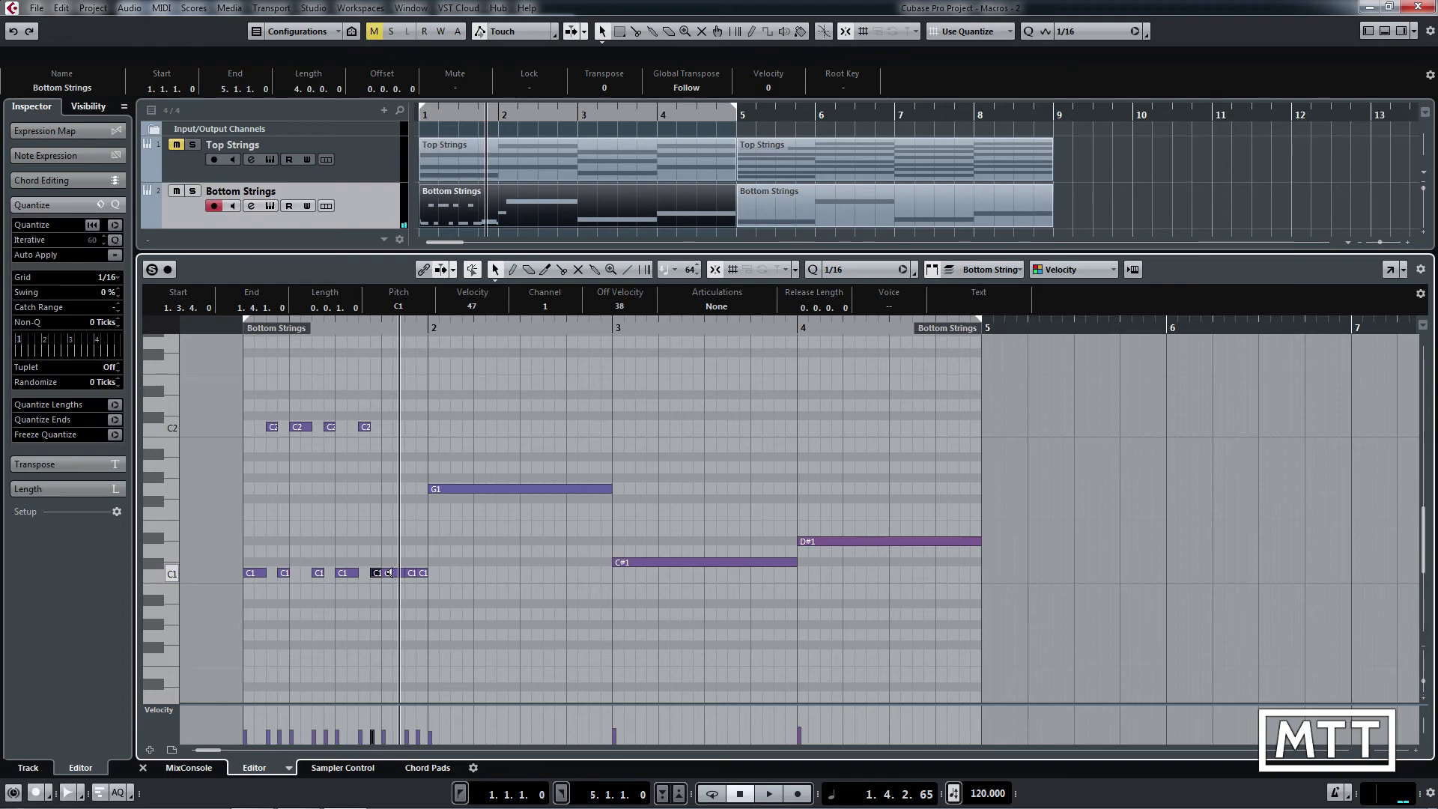
{"action": "key", "text": "shift+Up"}
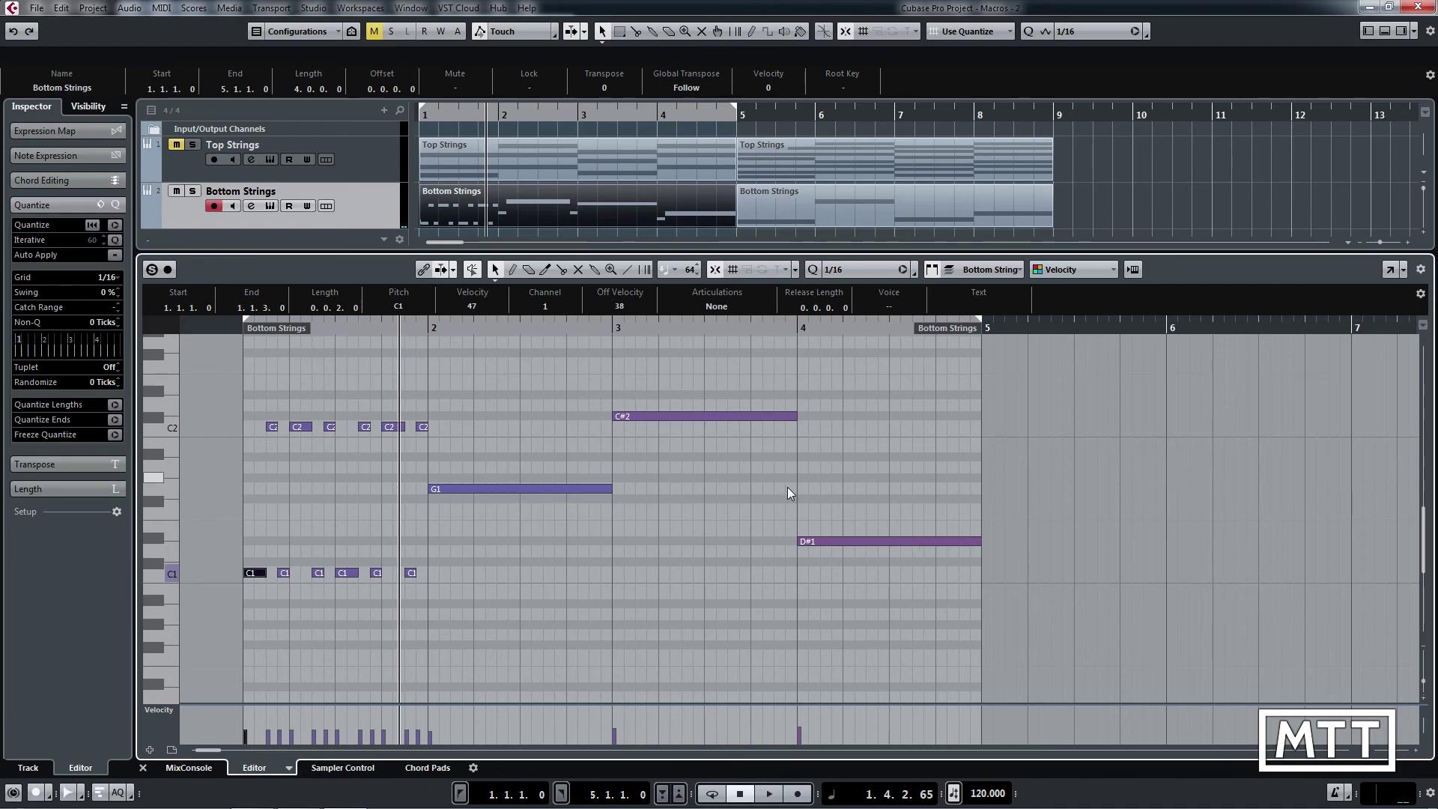
{"action": "key", "text": "ctrl+z"}
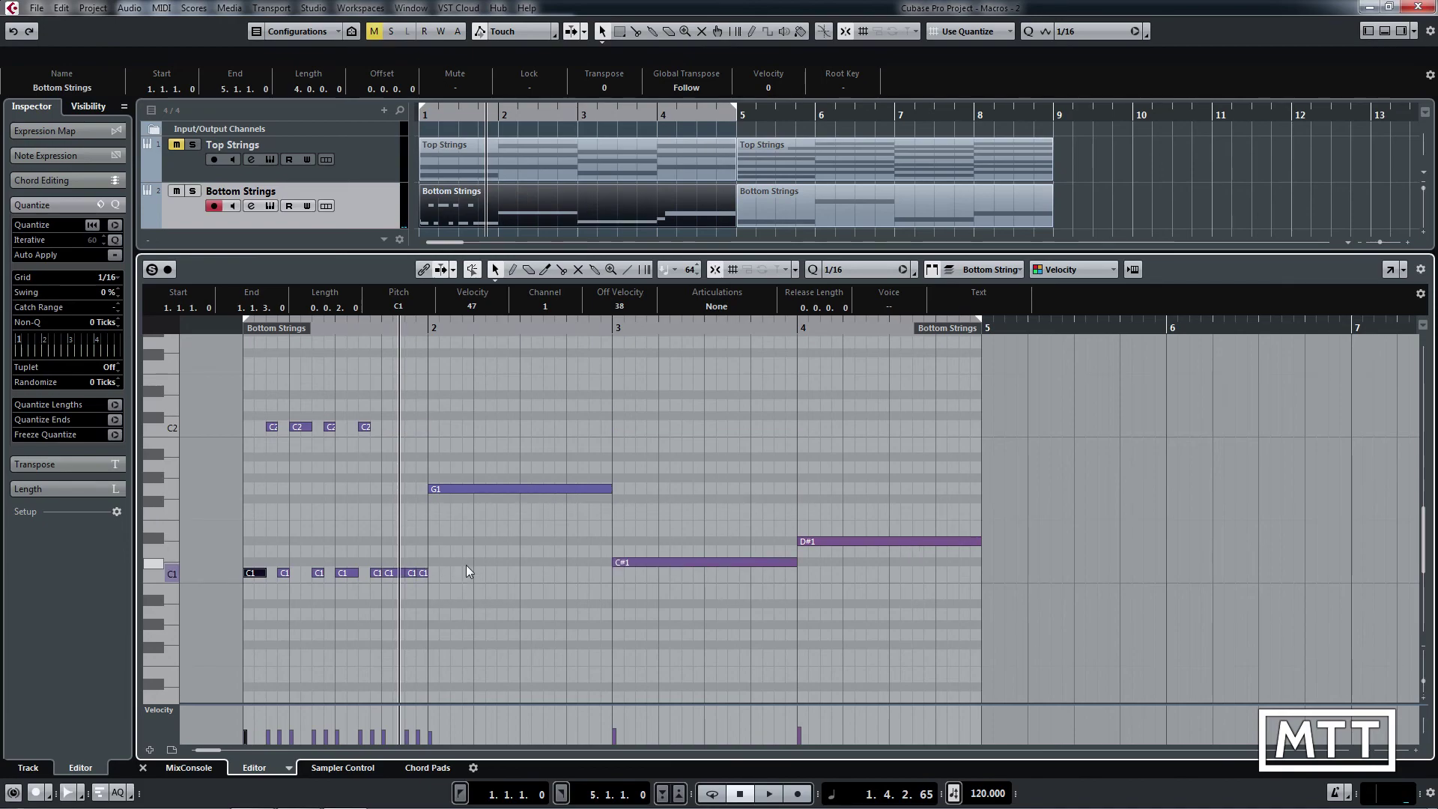